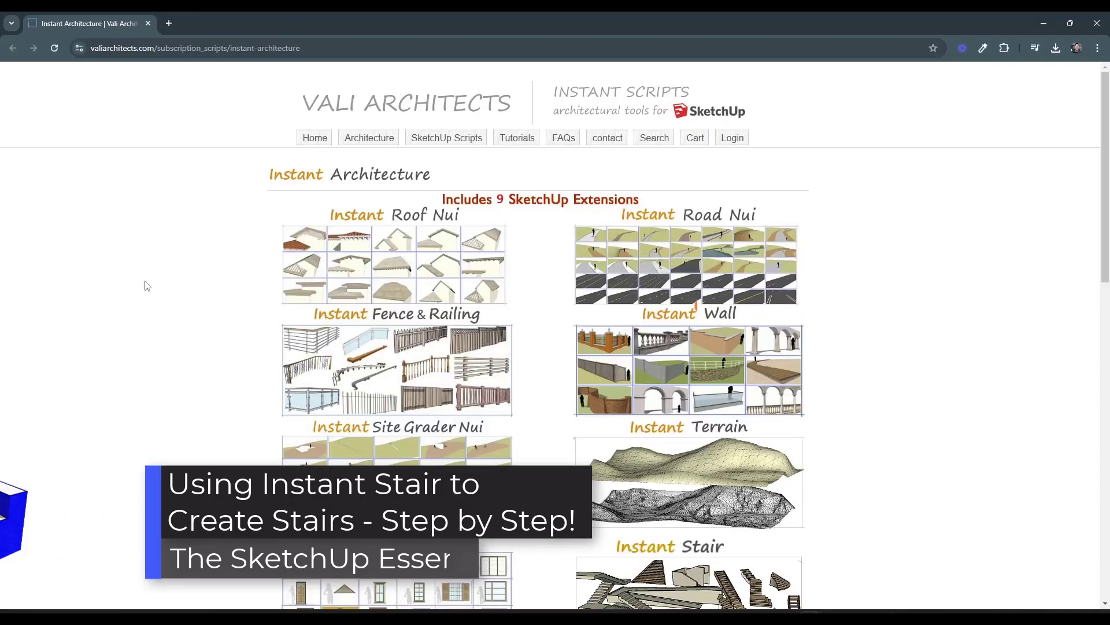
Look through the Instant Architecture web page for the included SketchUp extensions and the yearly subscription details.
scroll(910, 368, down, 1)
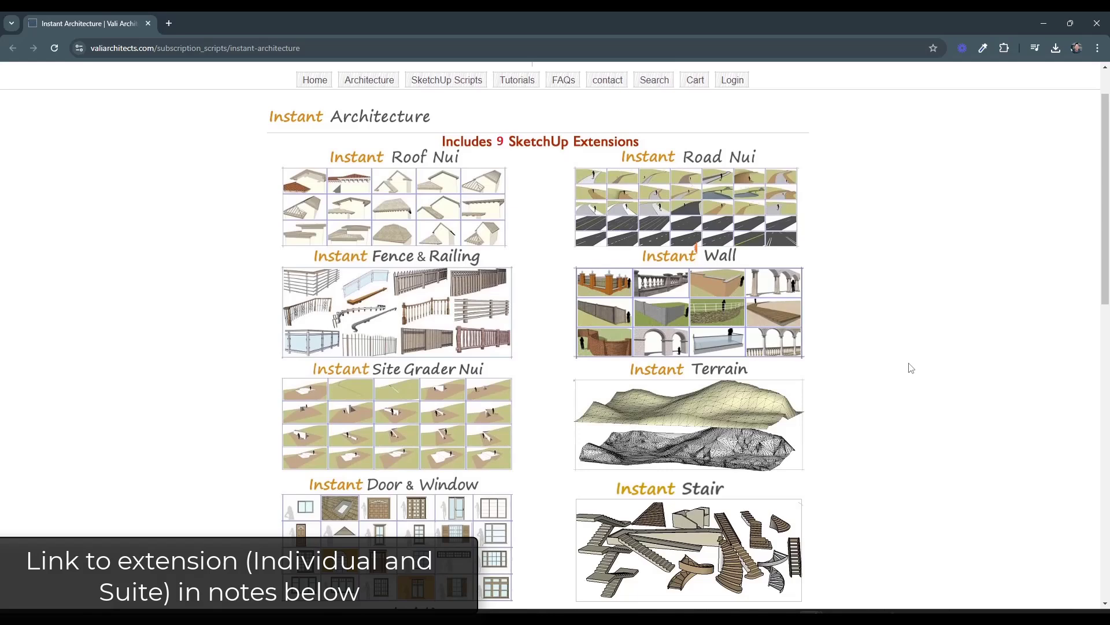
scroll(910, 362, up, 1)
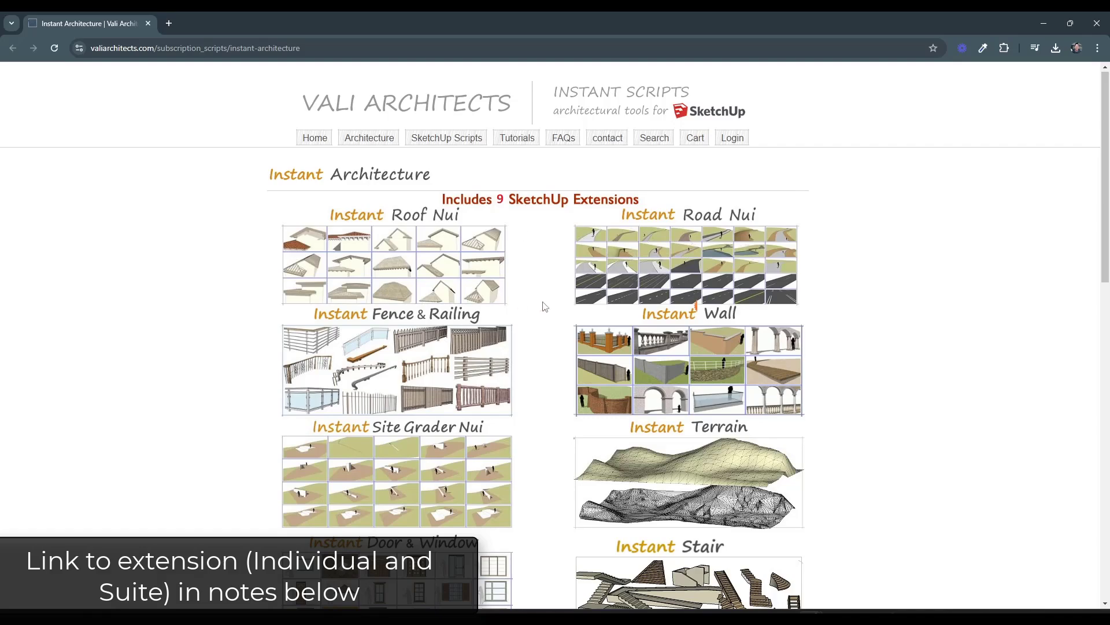
scroll(523, 304, down, 8)
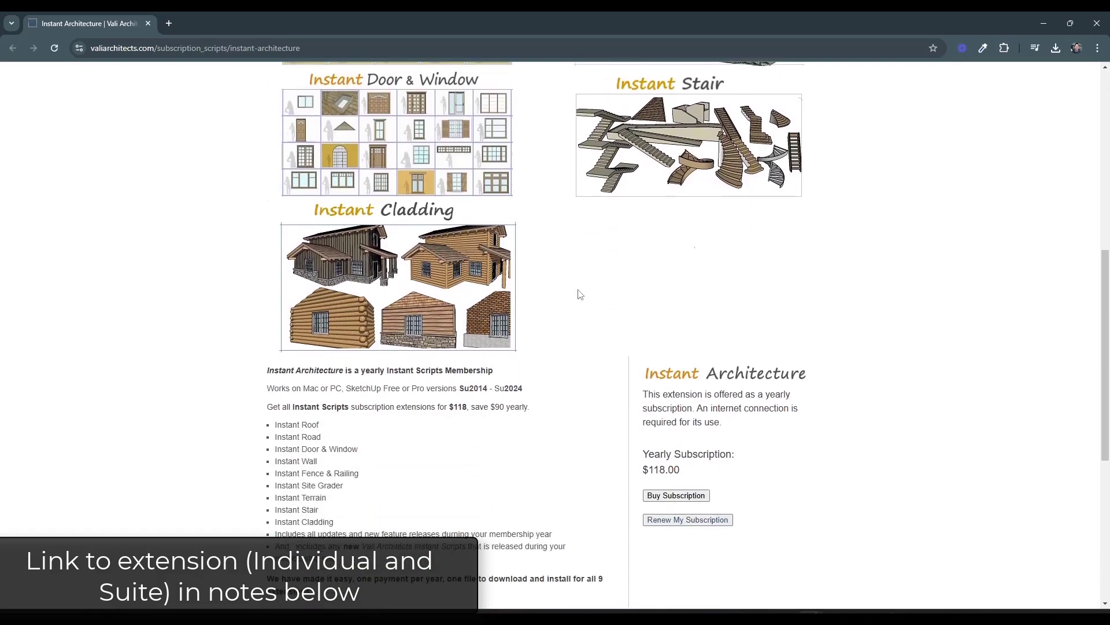
scroll(583, 294, down, 3)
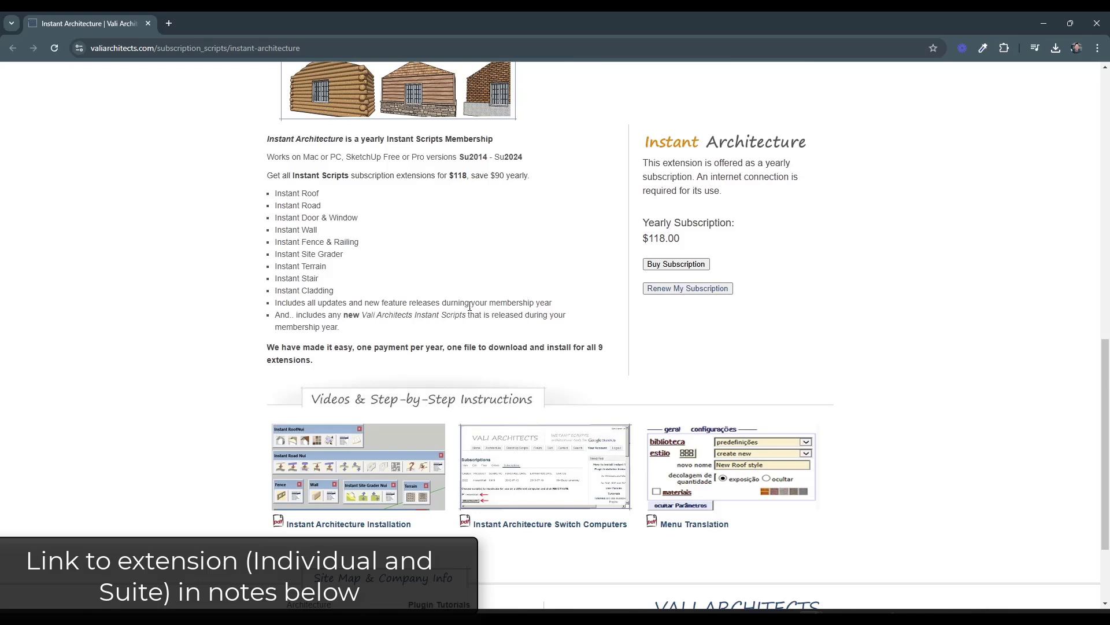
scroll(412, 217, up, 1)
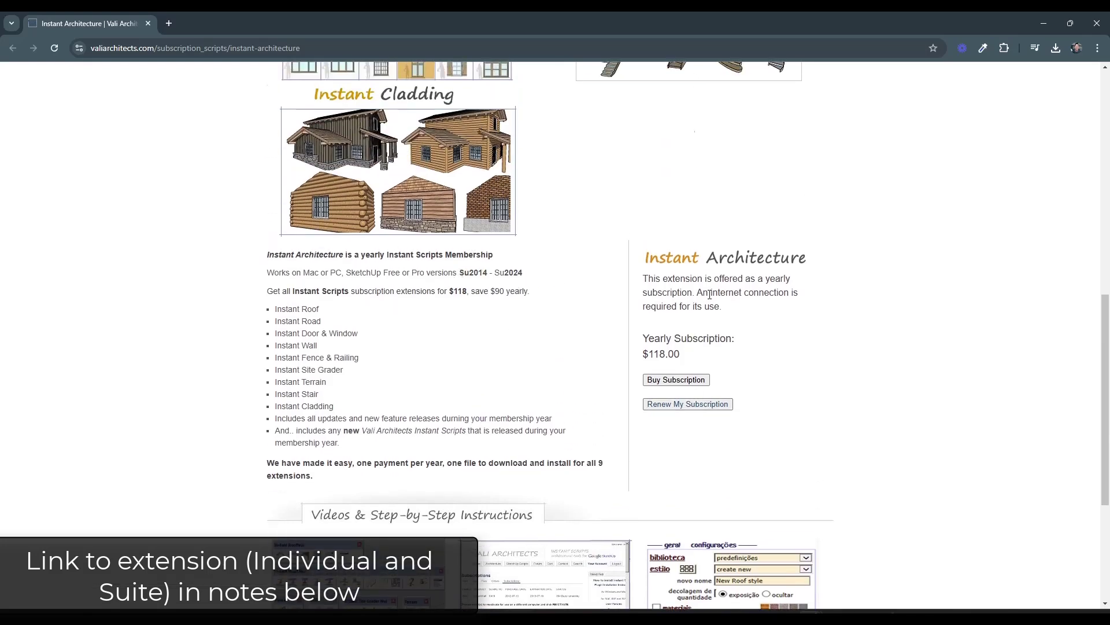
scroll(615, 302, up, 10)
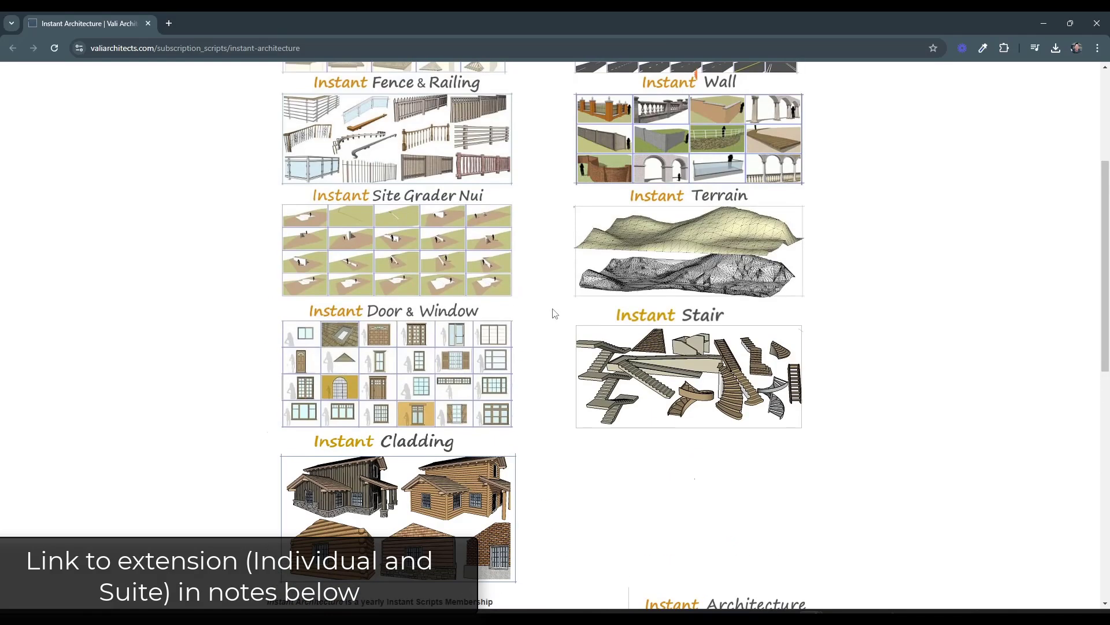
scroll(676, 309, down, 4)
scroll(581, 354, up, 2)
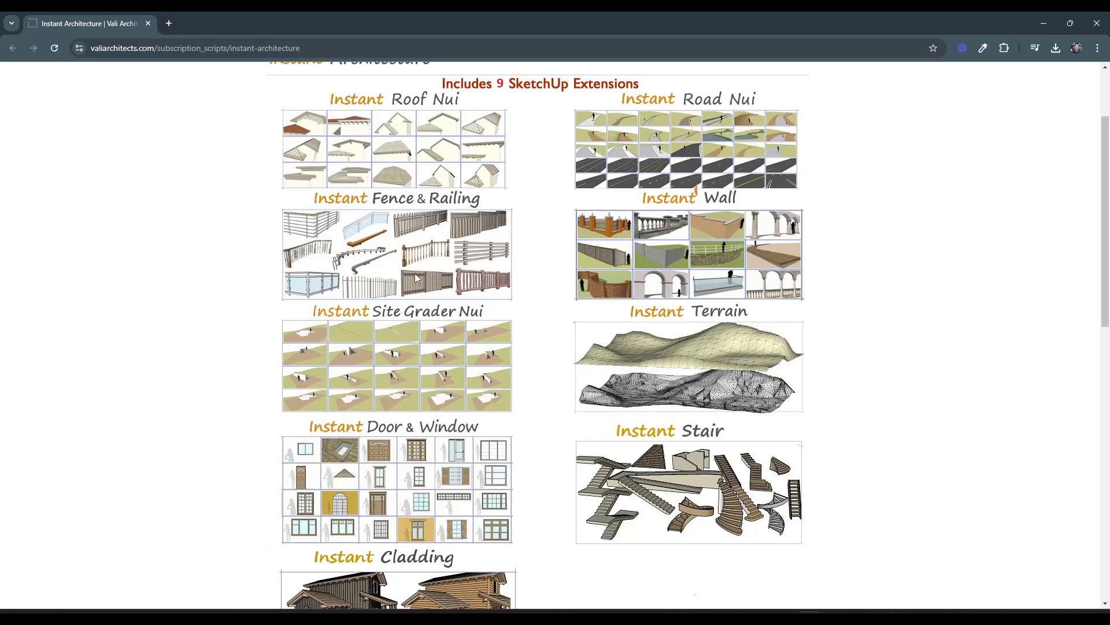
Switch from the browser to the empty SketchUp model.
click(1044, 23)
mouse_move(540, 266)
middle_down()
mouse_move(487, 285)
mouse_move(582, 363)
middle_up()
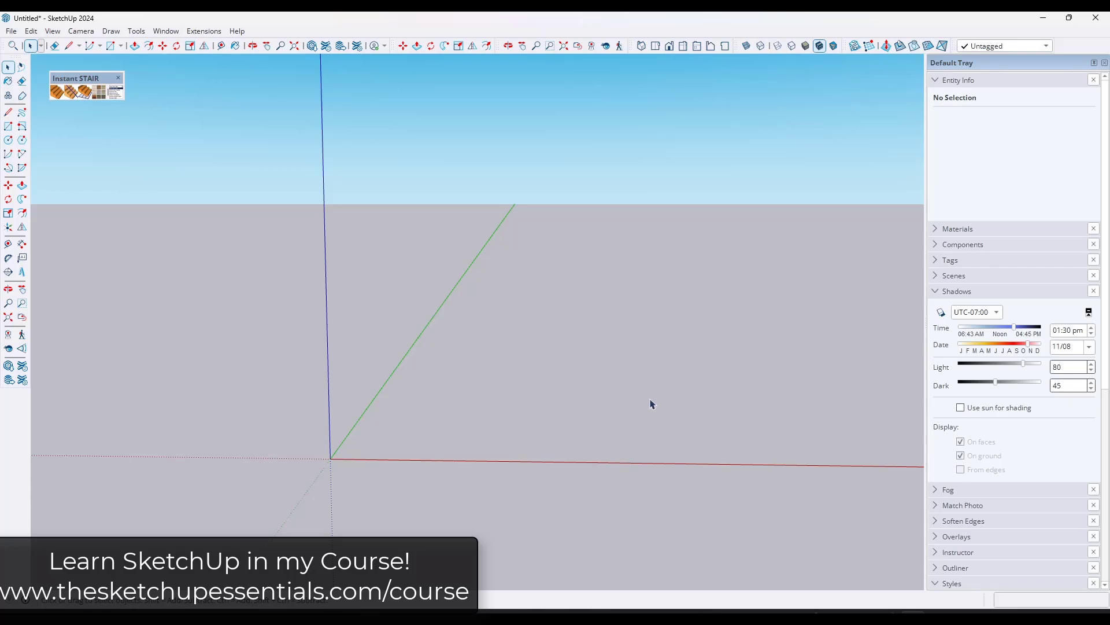
scroll(422, 382, down, 1)
scroll(448, 405, up, 2)
scroll(404, 350, down, 1)
middle_drag(404, 349, 404, 364)
scroll(426, 345, down, 2)
scroll(376, 457, up, 1)
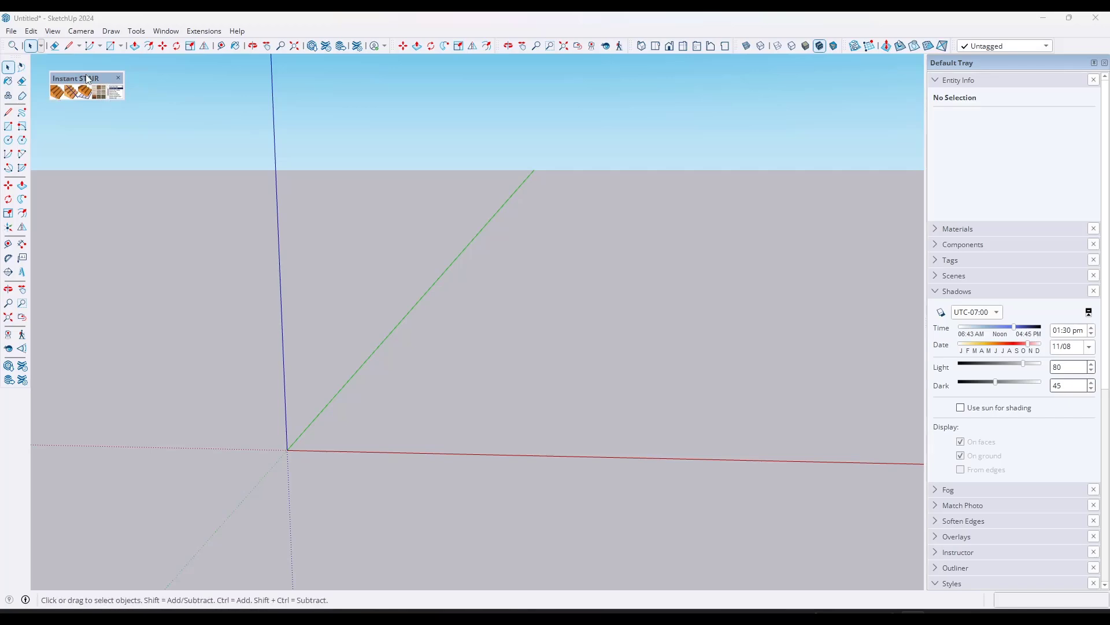
Reposition the floating Instant STAIR toolbar and check its entry in the list of available toolbars.
drag(84, 82, 78, 78)
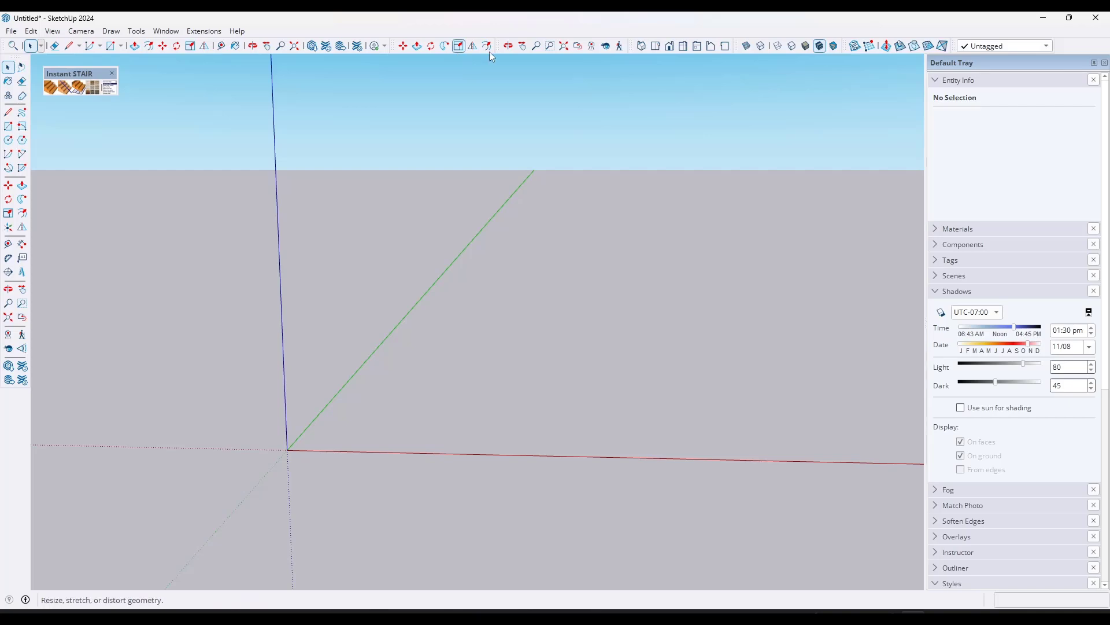
right_click(535, 45)
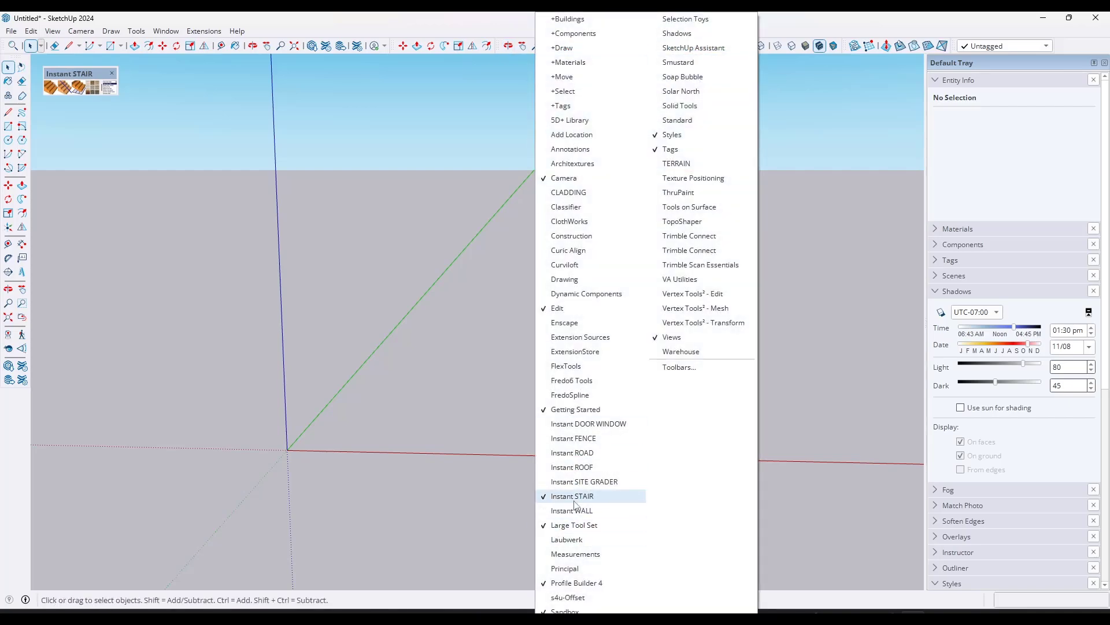
click(356, 243)
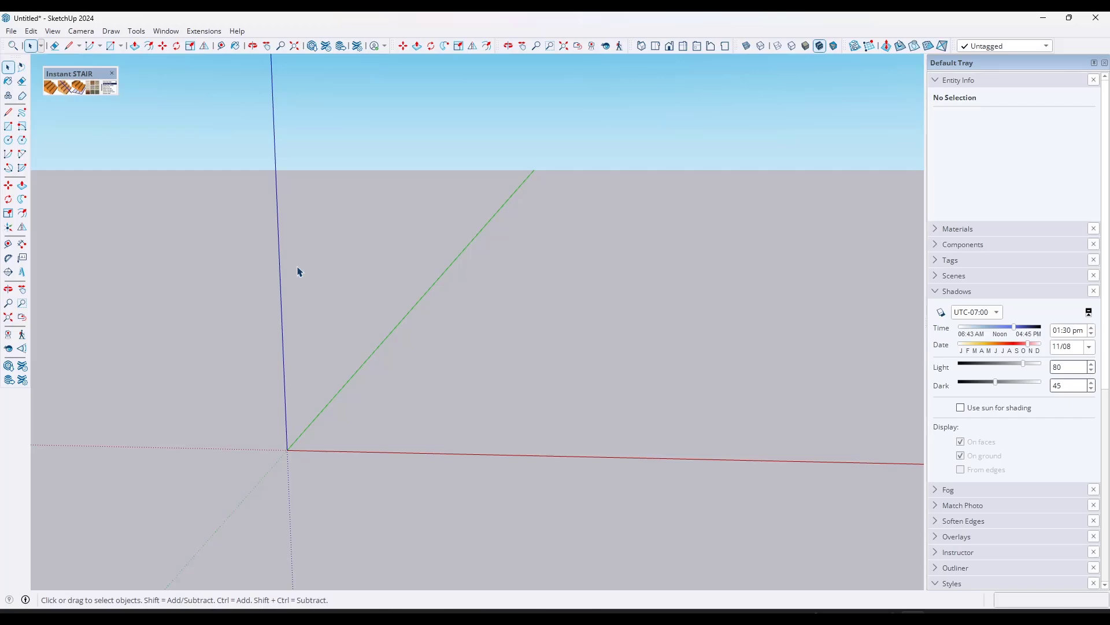
Start a new stair with Instant Stair, using the Presets library.
click(50, 88)
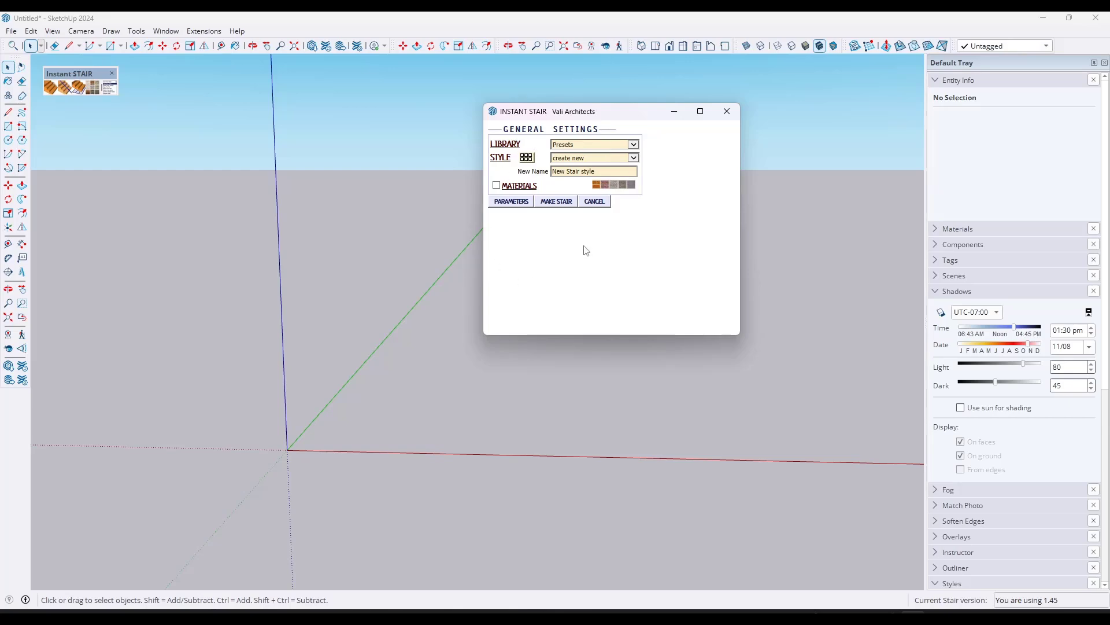
click(575, 145)
click(577, 146)
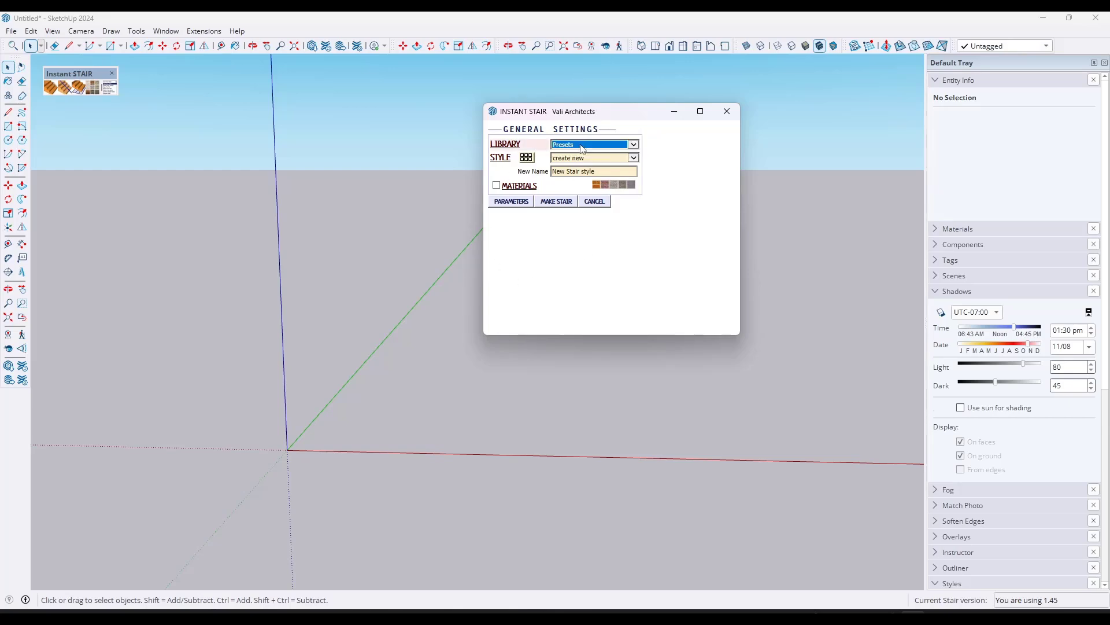
Browse the preset stair styles by name and select the Glass Stair style.
click(608, 161)
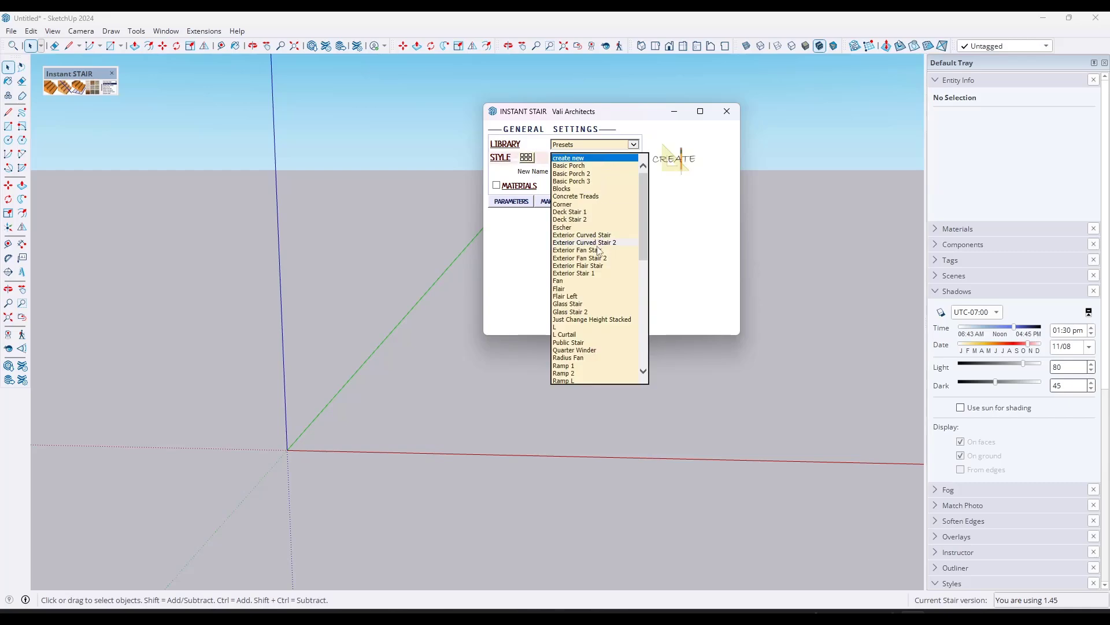
scroll(612, 272, down, 10)
scroll(613, 264, up, 8)
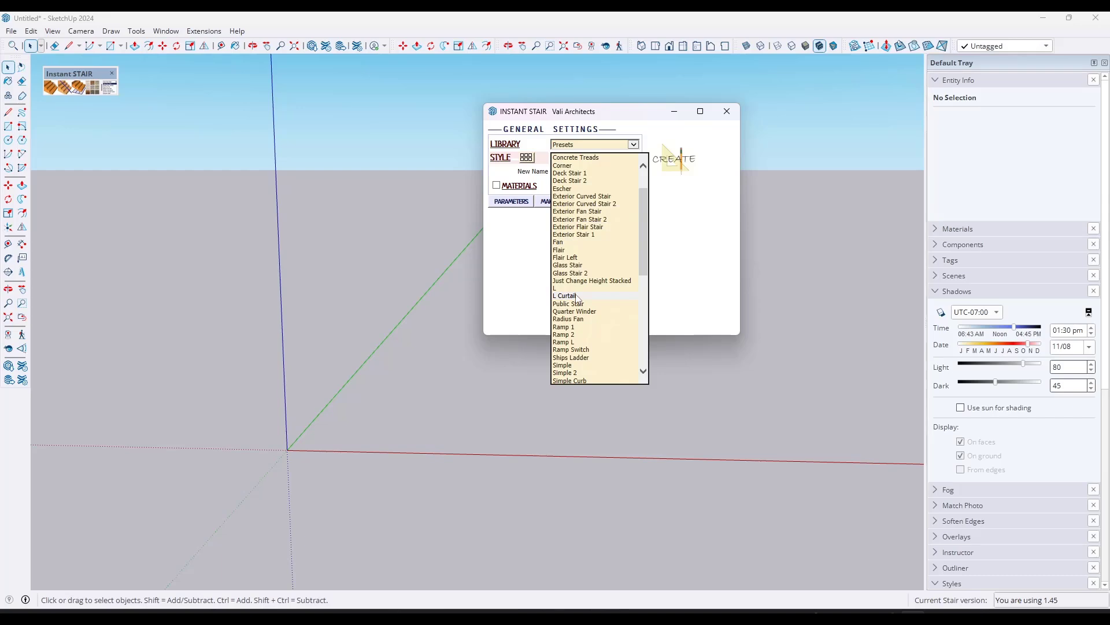
click(573, 268)
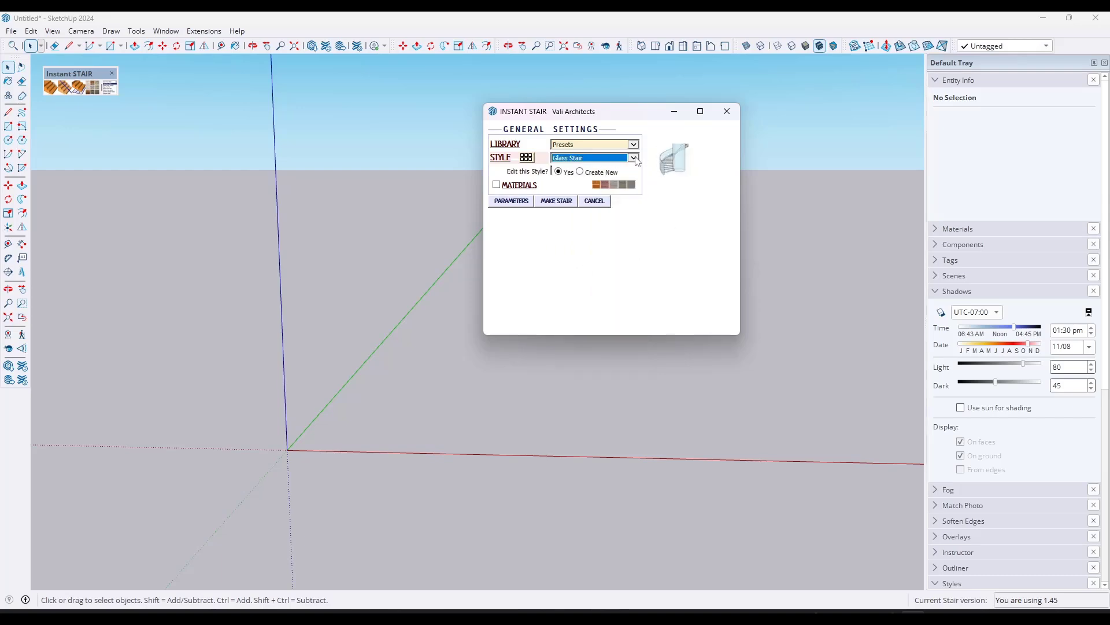
Browse the preset styles as preview thumbnails and choose the Simple stair style.
click(526, 157)
scroll(220, 184, down, 2)
mouse_move(220, 184)
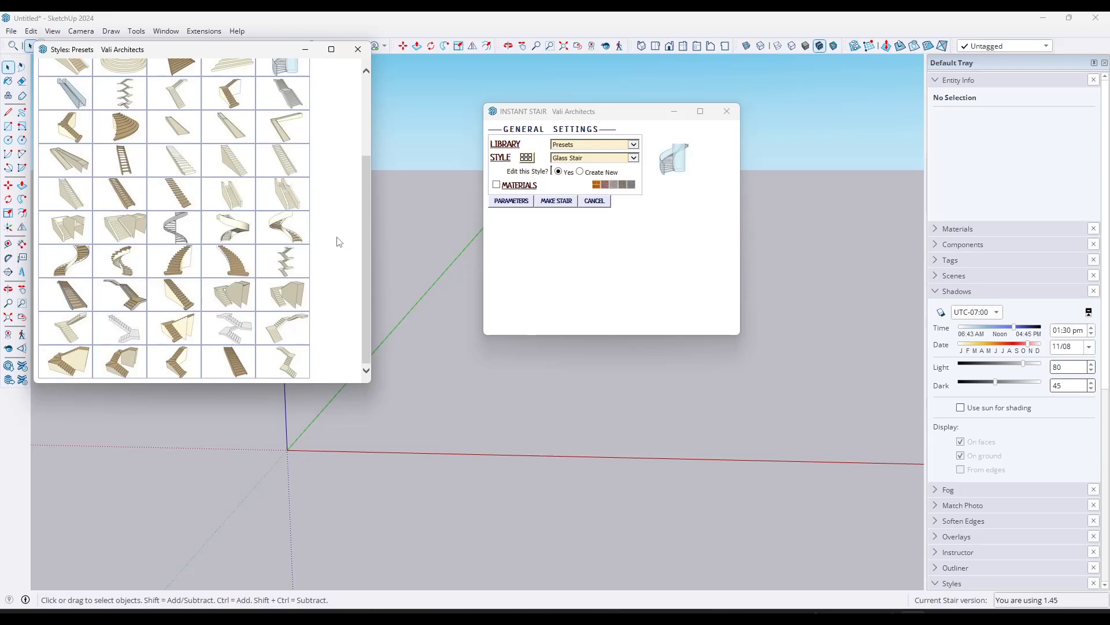
scroll(336, 243, up, 3)
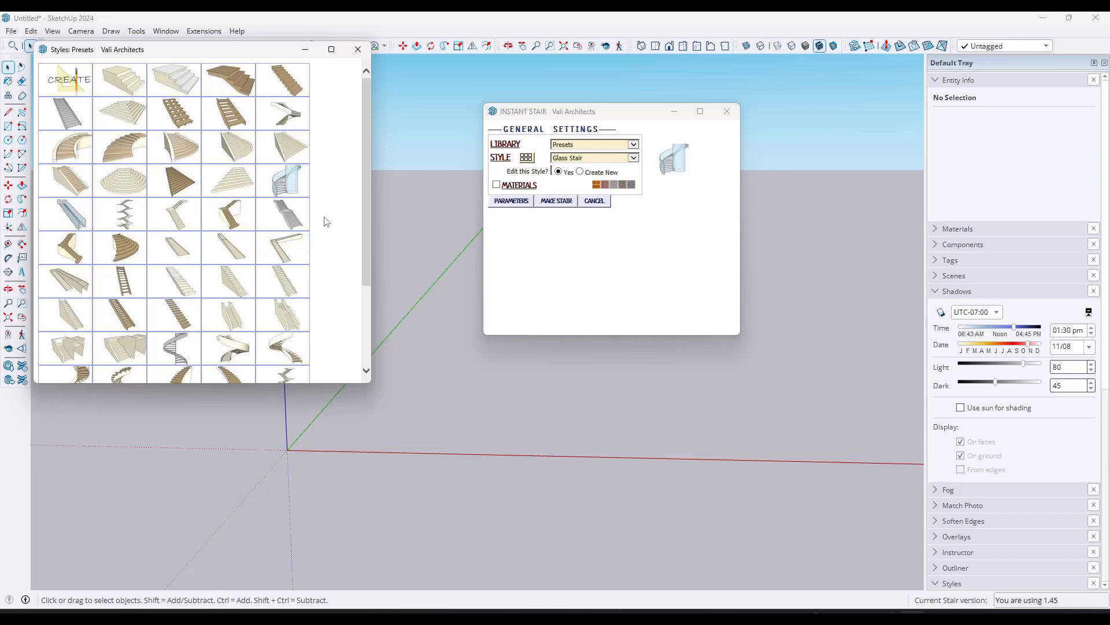
mouse_move(178, 282)
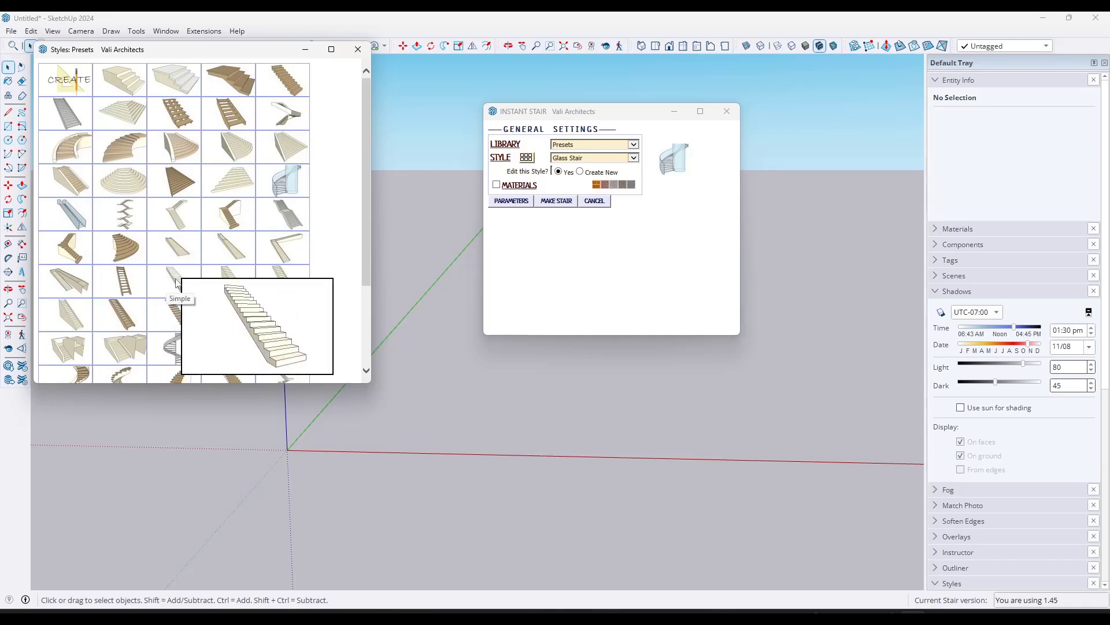
click(178, 282)
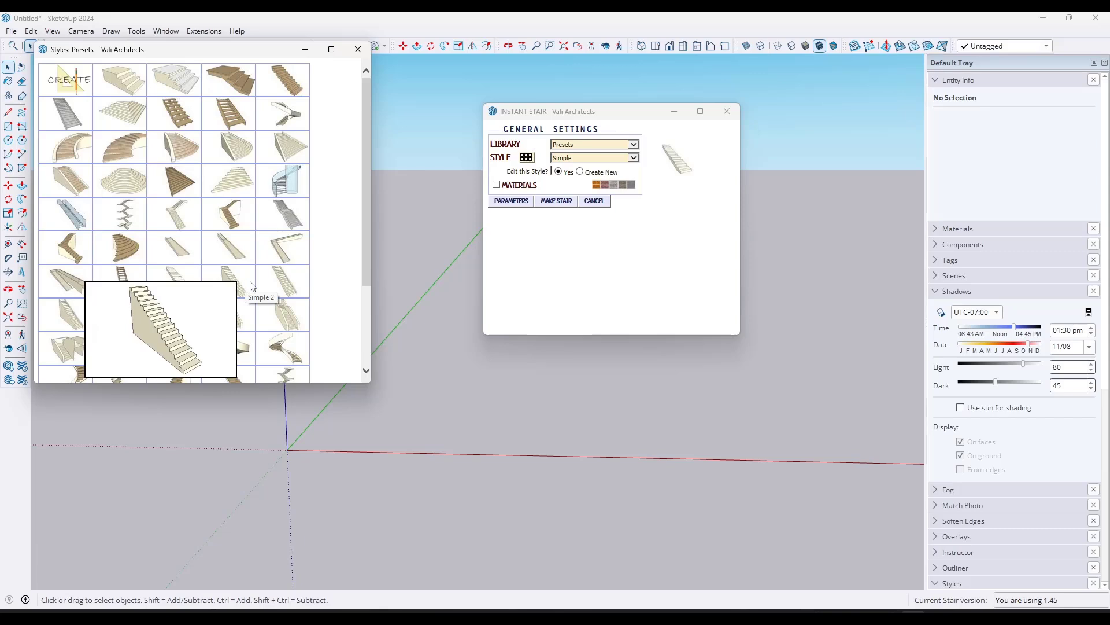
mouse_move(180, 257)
click(358, 49)
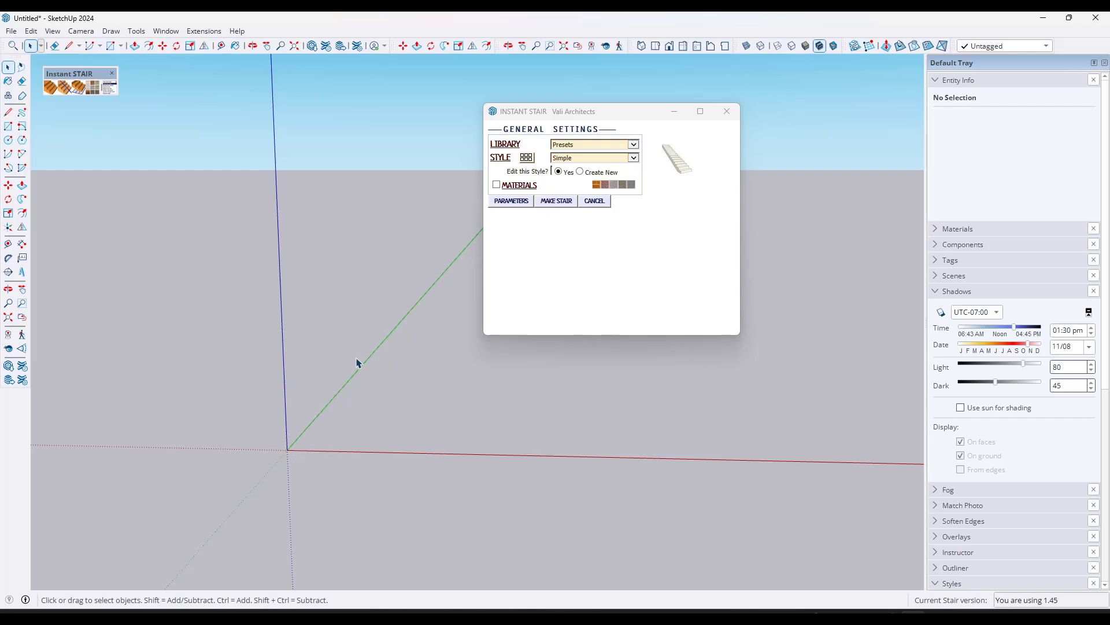
Show the Simple style's parameters in a taller settings window and look through the available stair types.
click(510, 203)
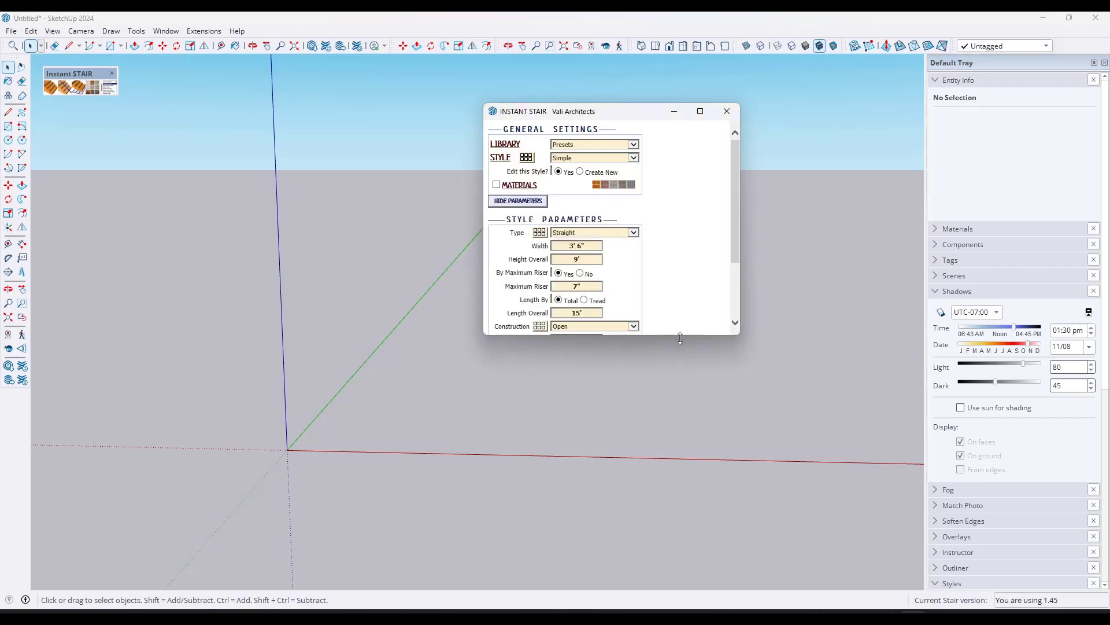
drag(680, 336, 674, 515)
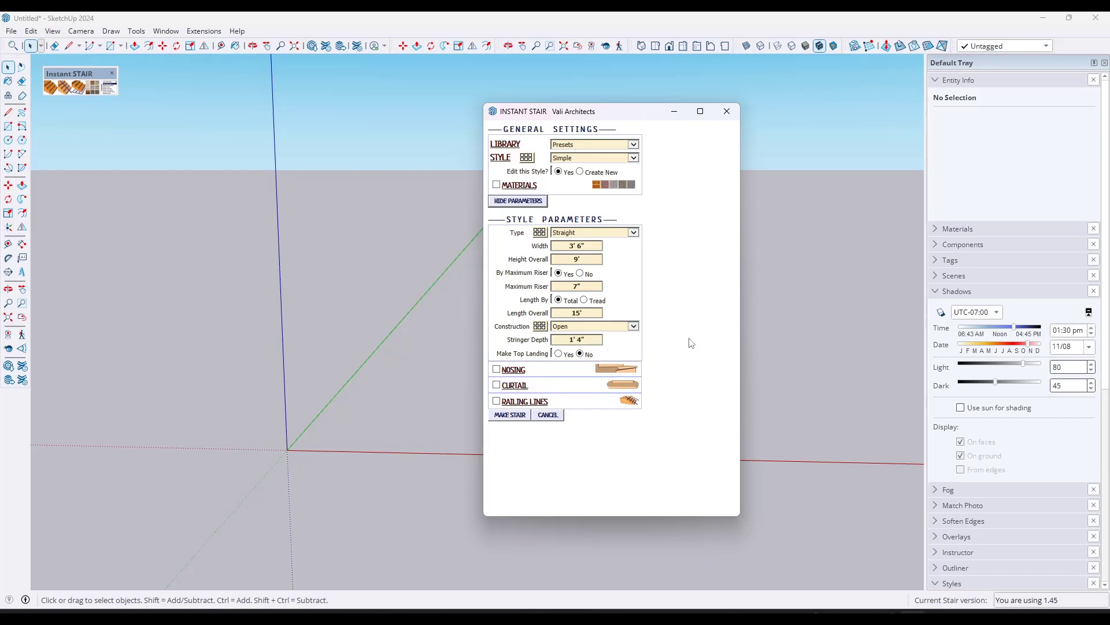
click(541, 236)
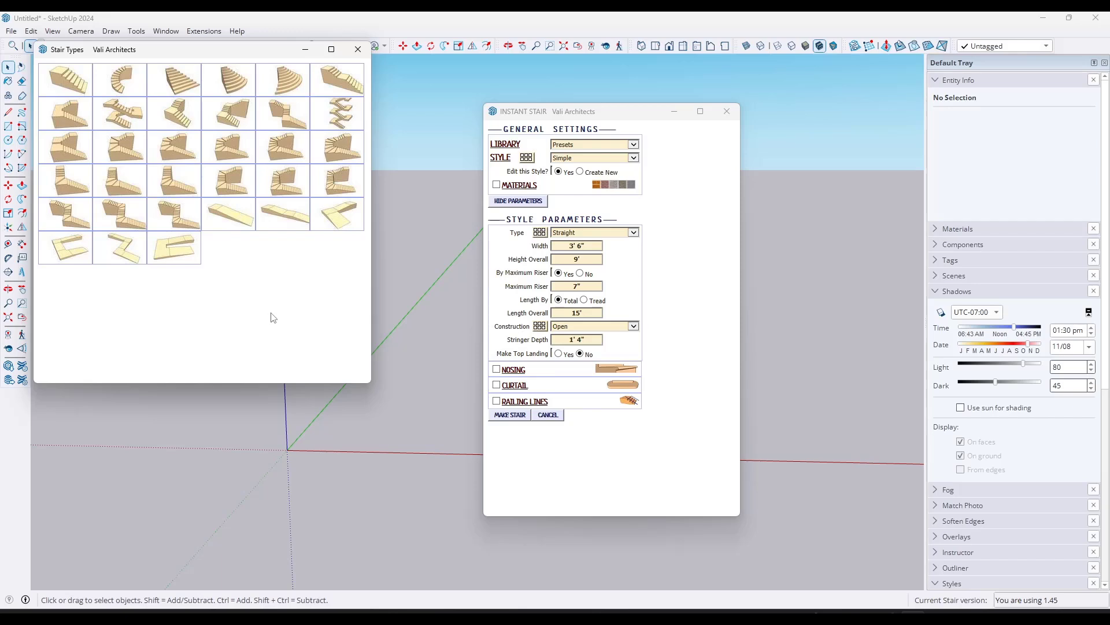
mouse_move(100, 90)
mouse_move(356, 119)
click(358, 49)
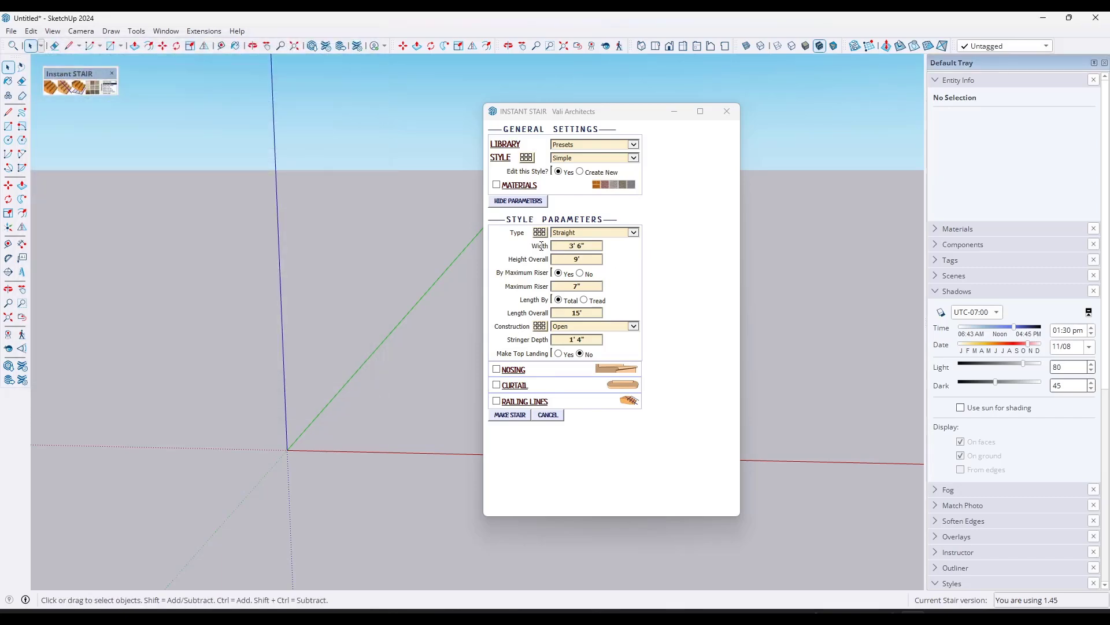
Examine the maximum riser, overall length, width and overall height parameters with their illustrations.
click(585, 285)
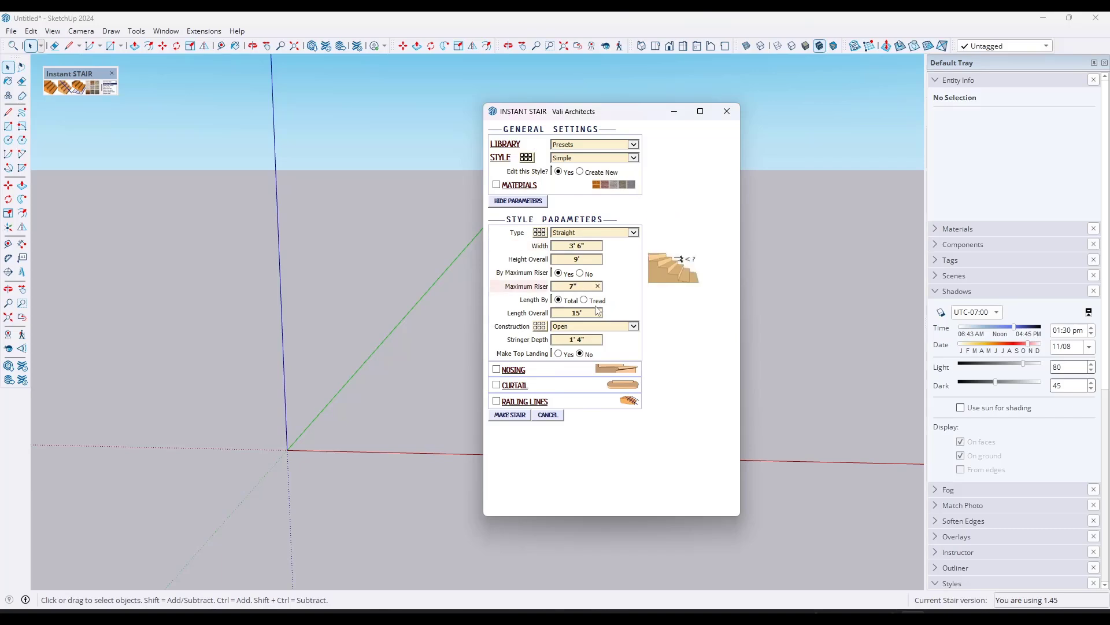
click(588, 312)
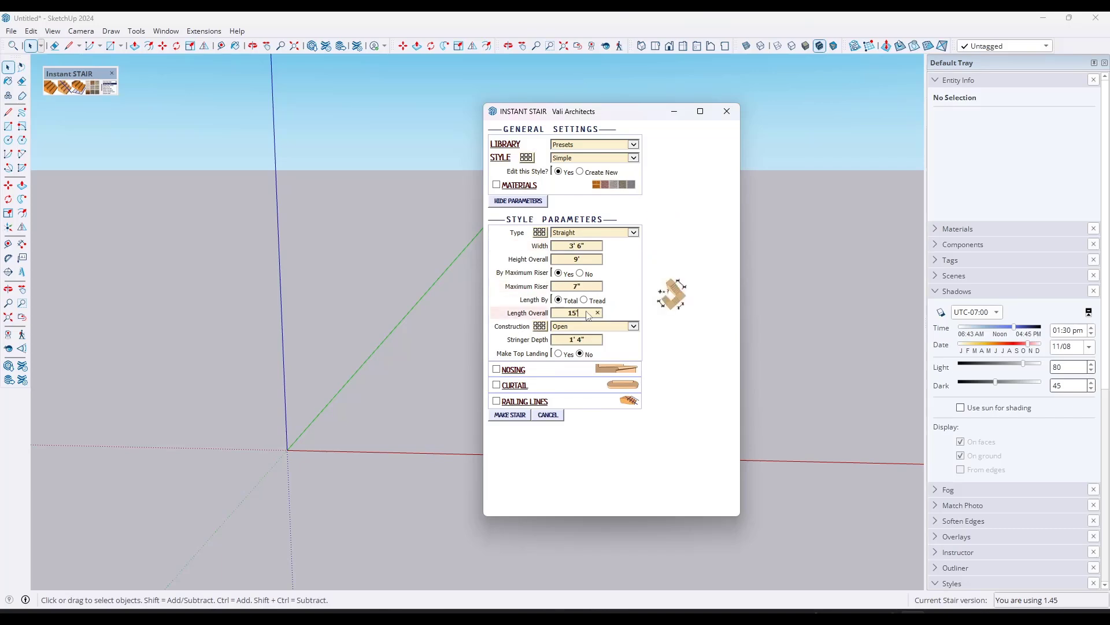
click(589, 244)
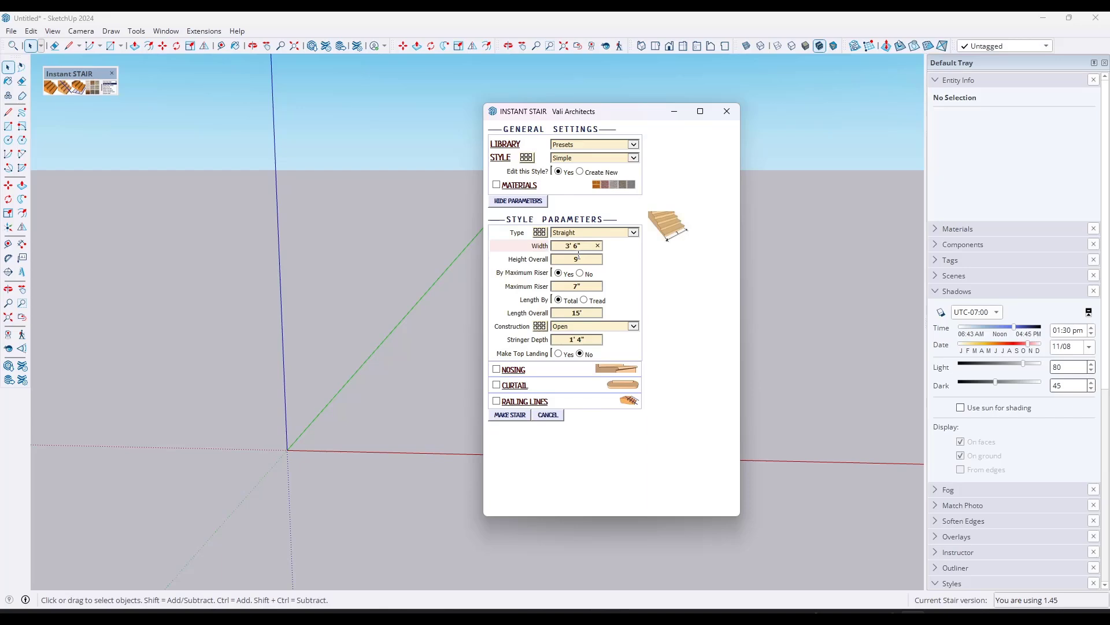
click(583, 259)
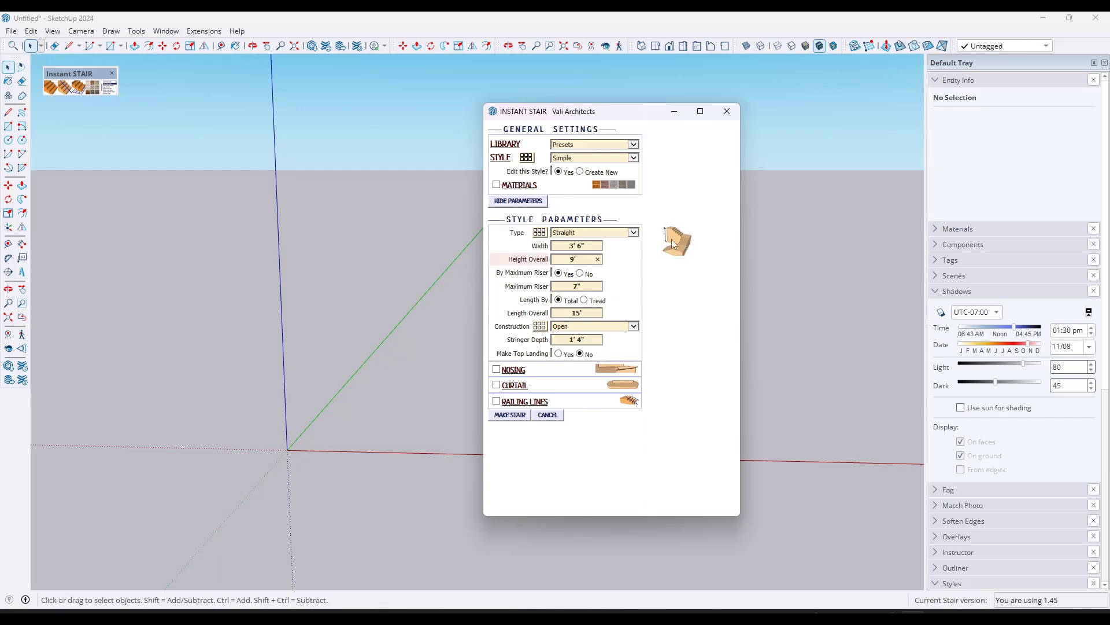
key(shift+Tab)
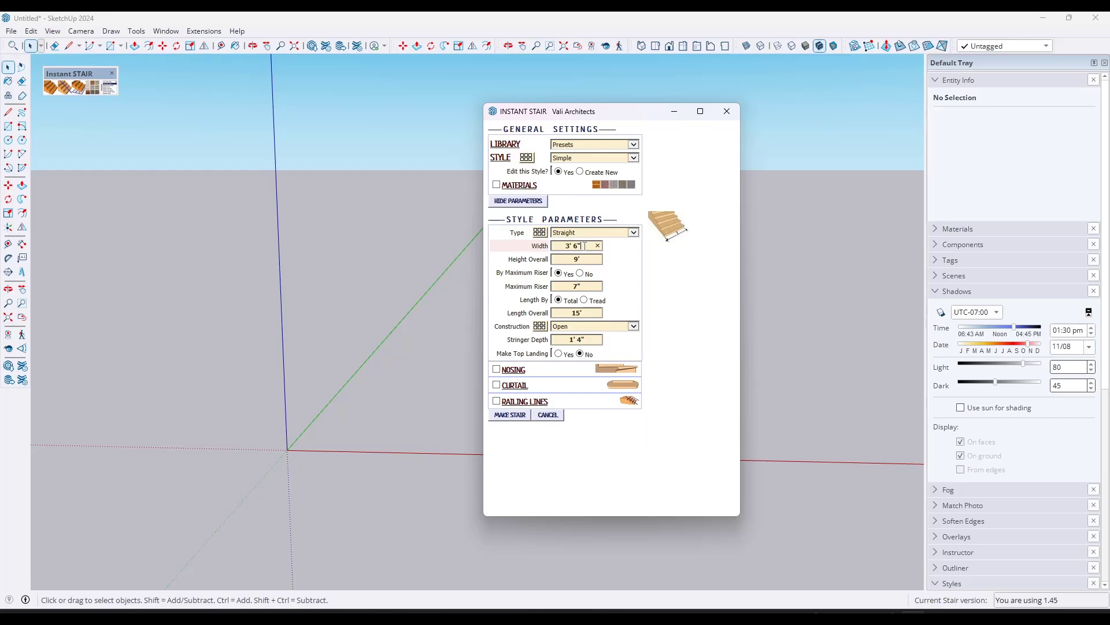
Set the stair's width to 4' and its maximum riser to 8.
drag(579, 246, 536, 245)
text(4)
click(582, 257)
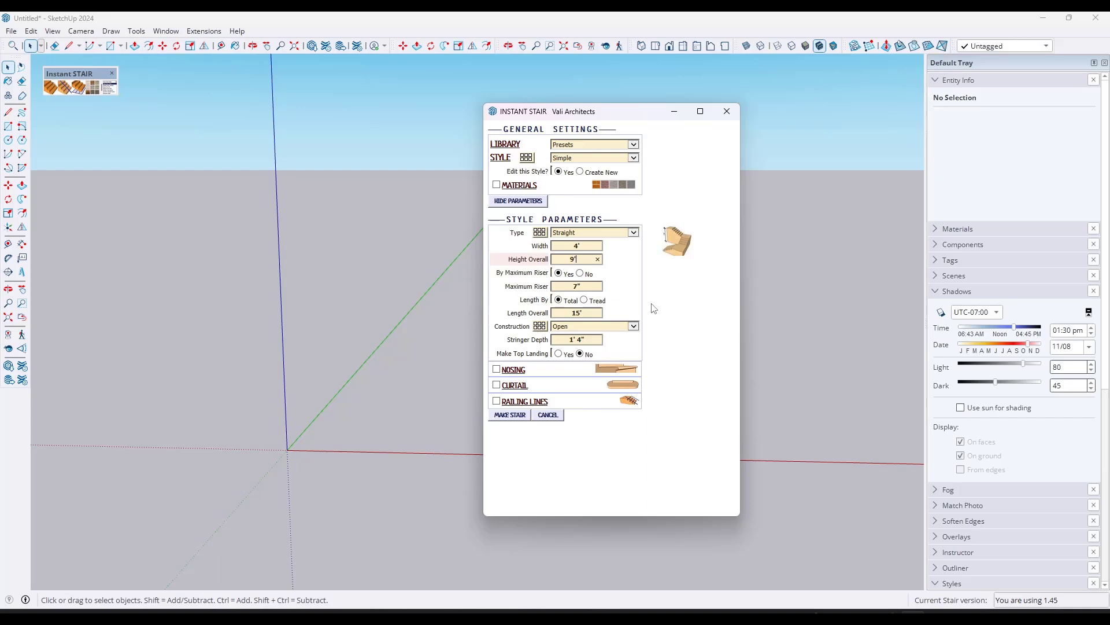
click(668, 291)
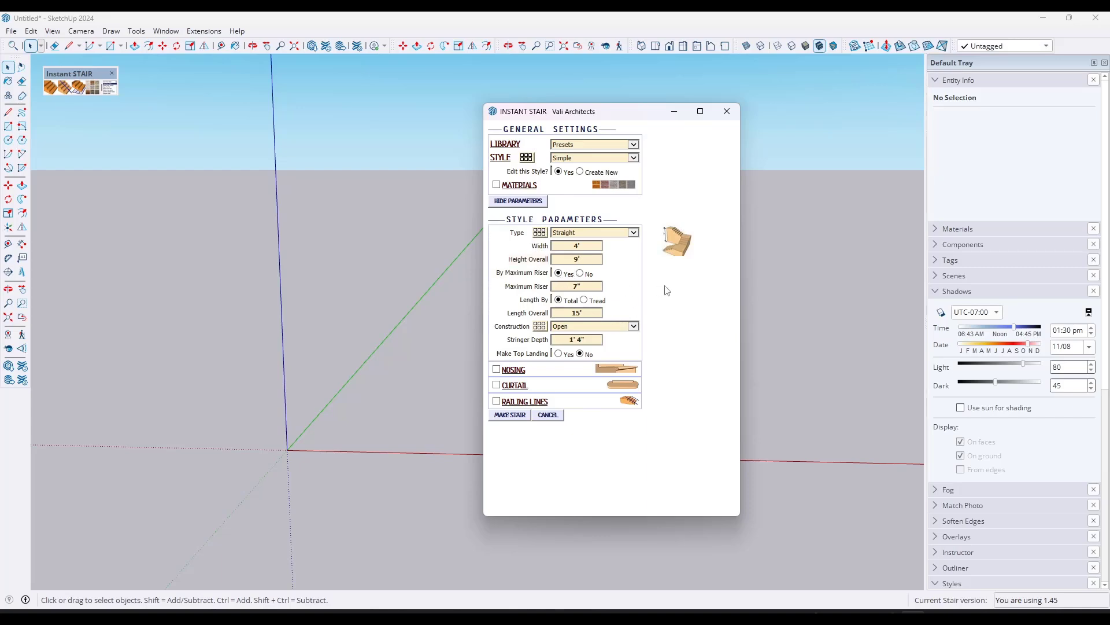
click(589, 284)
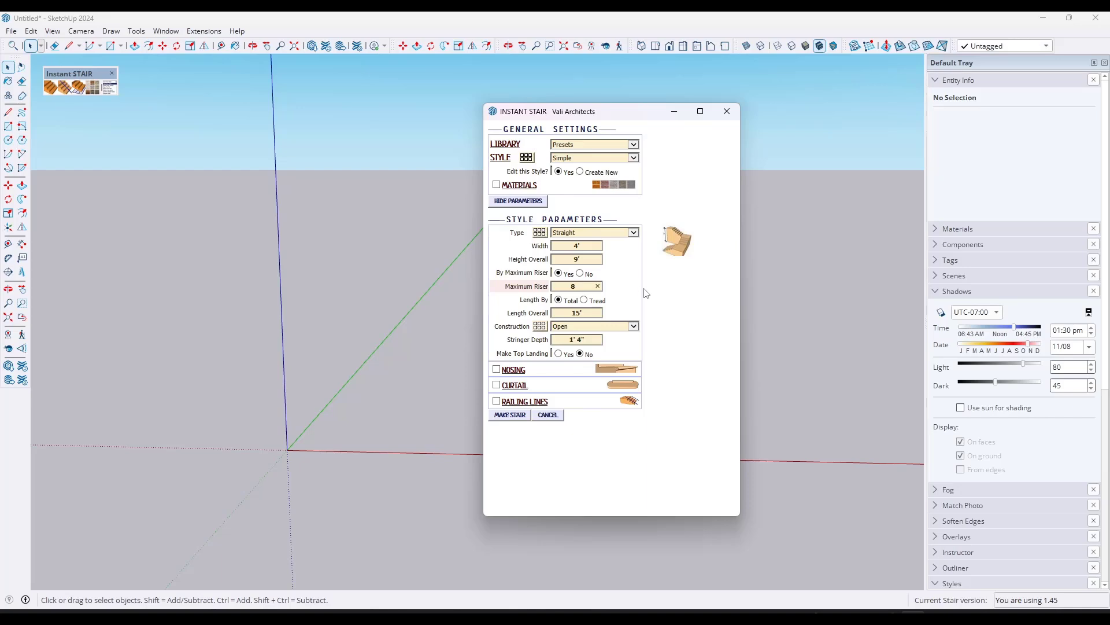
click(594, 313)
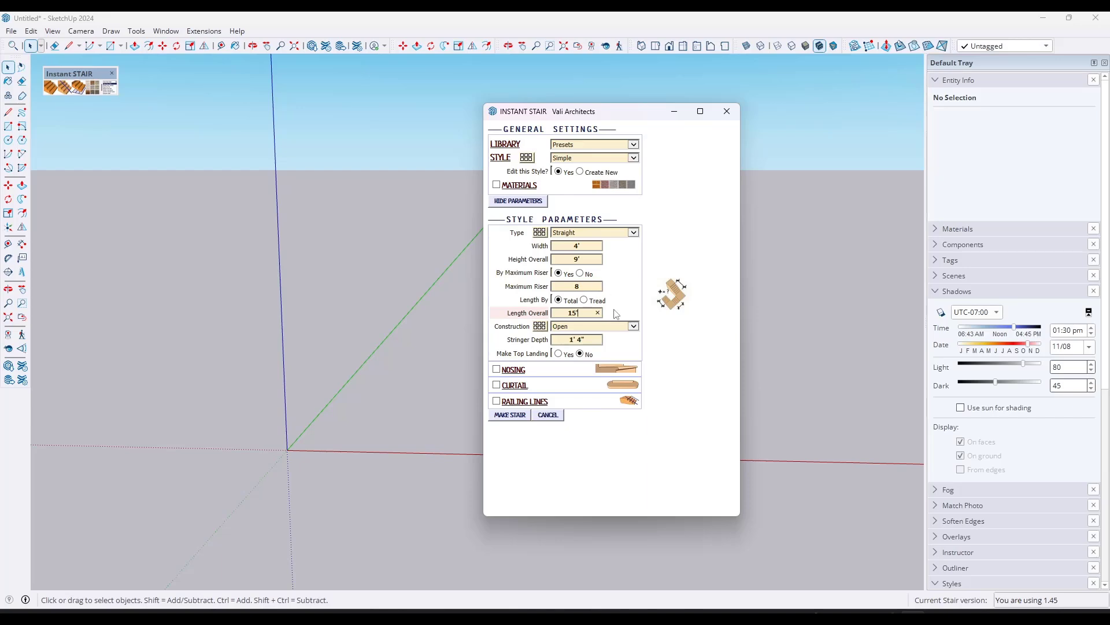
Try defining the stair's length by tread and switch back to defining it by total.
click(584, 301)
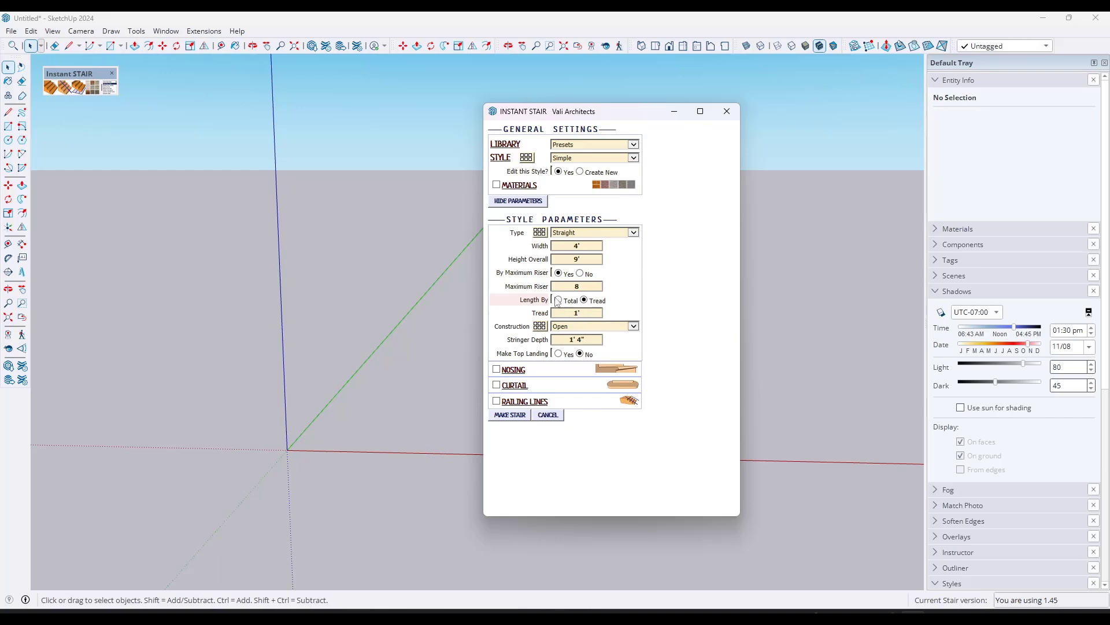
click(558, 301)
click(584, 301)
click(560, 300)
click(590, 286)
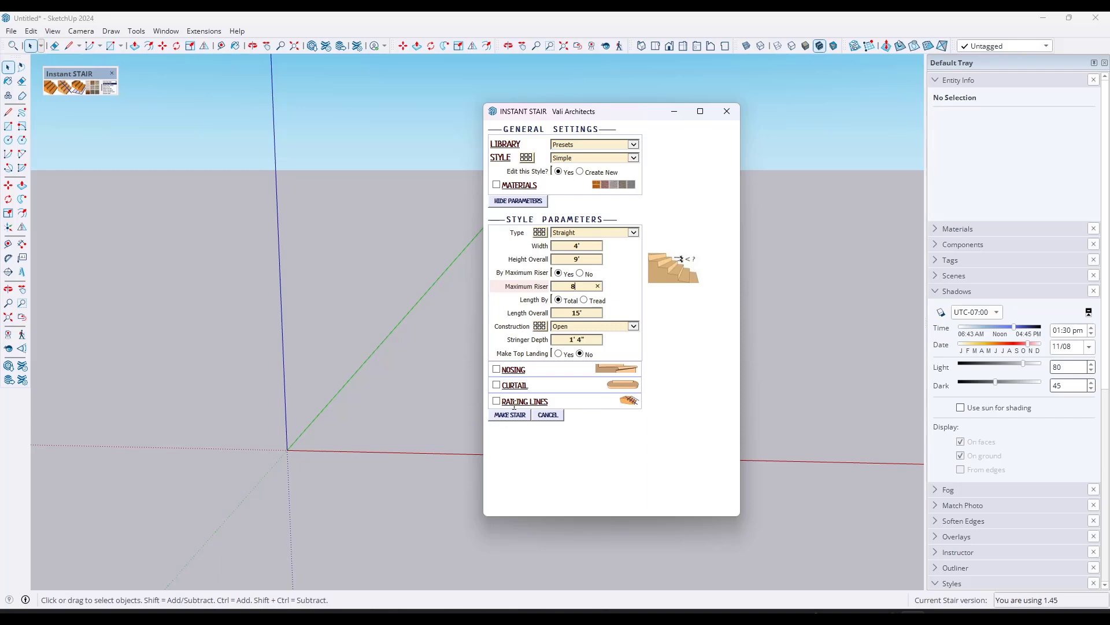
Turn on the stair's railing lines and look for Instant FENCE among the available toolbars.
click(497, 401)
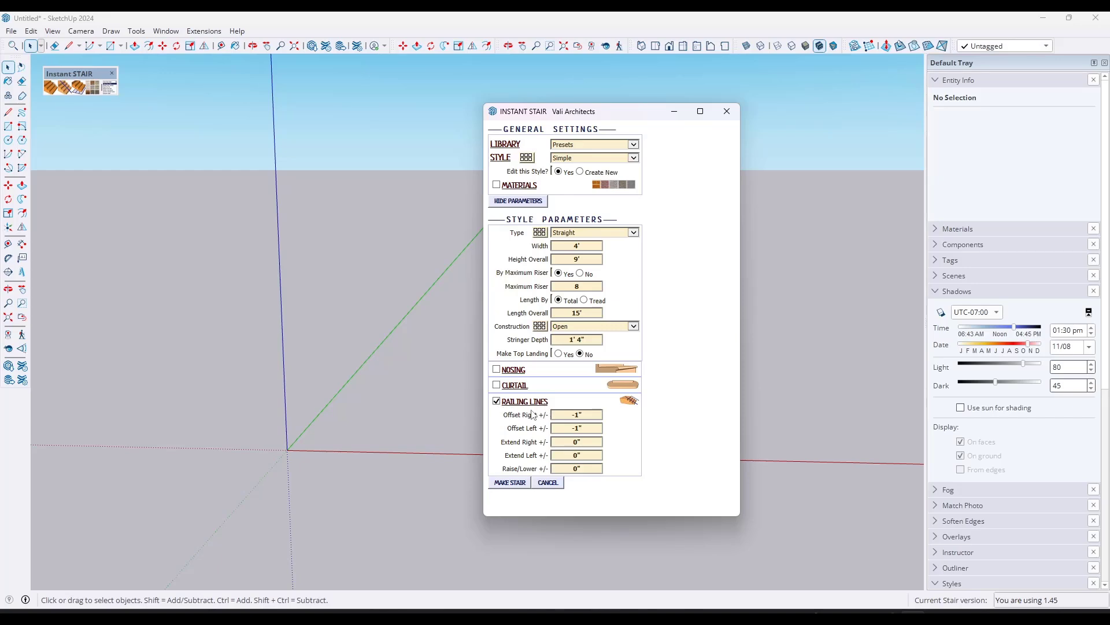
right_click(591, 46)
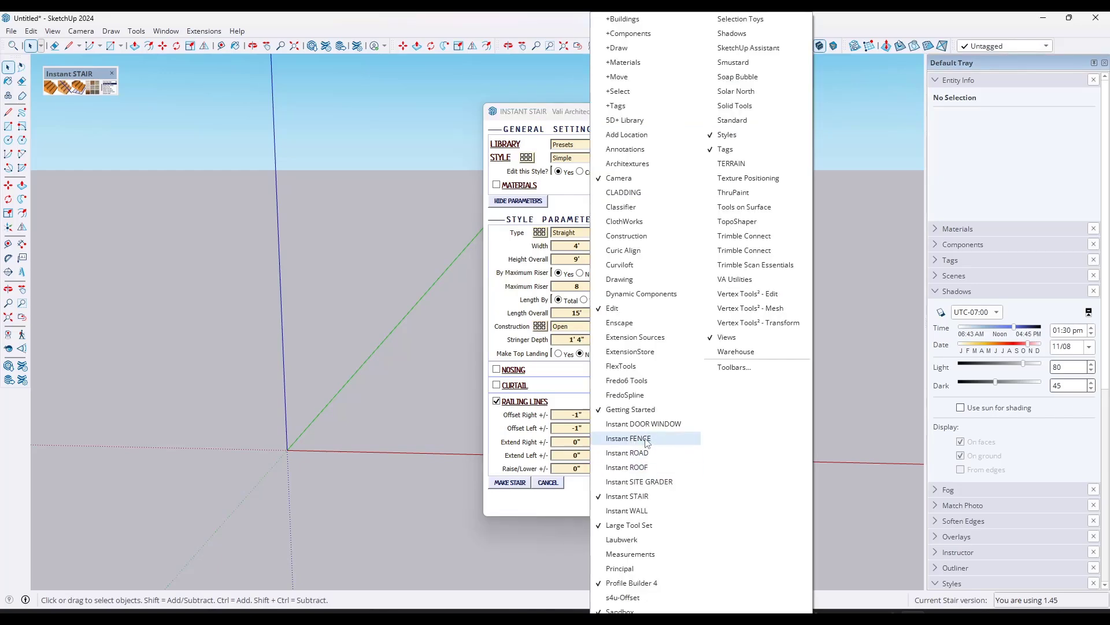
click(573, 414)
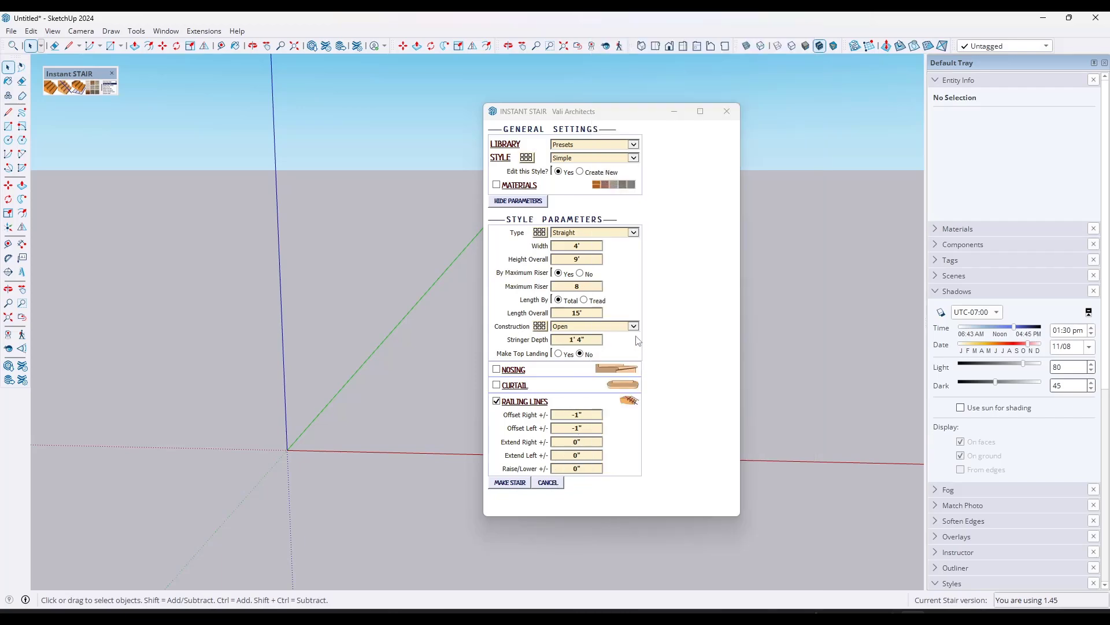
Set the stair's overall height to 12', make the stair and place it on the red axis near the origin.
click(520, 262)
text(12)
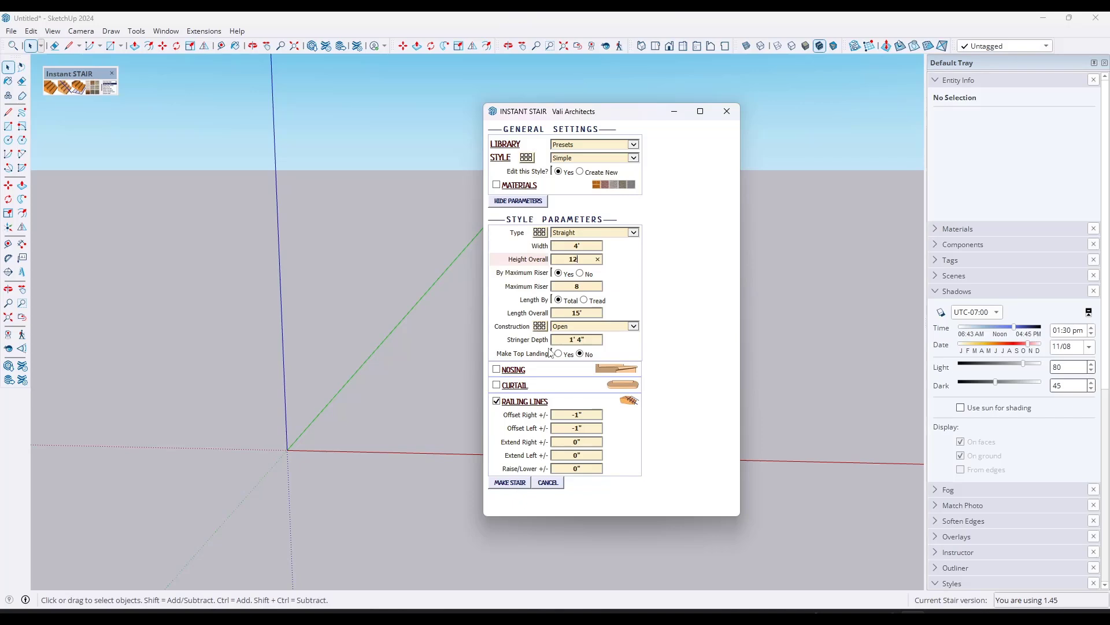
click(505, 481)
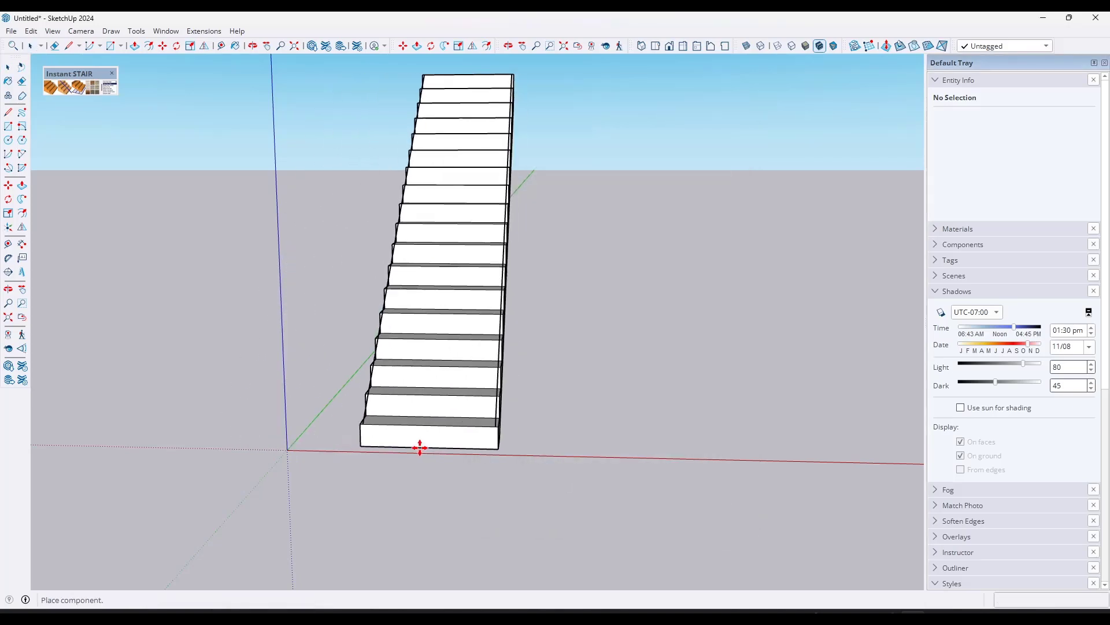
click(383, 449)
Measure the placed stair's overall height with the Line tool and examine the stair from several sides.
middle_drag(382, 449, 639, 396)
key(m)
key(l)
click(672, 441)
key(Left)
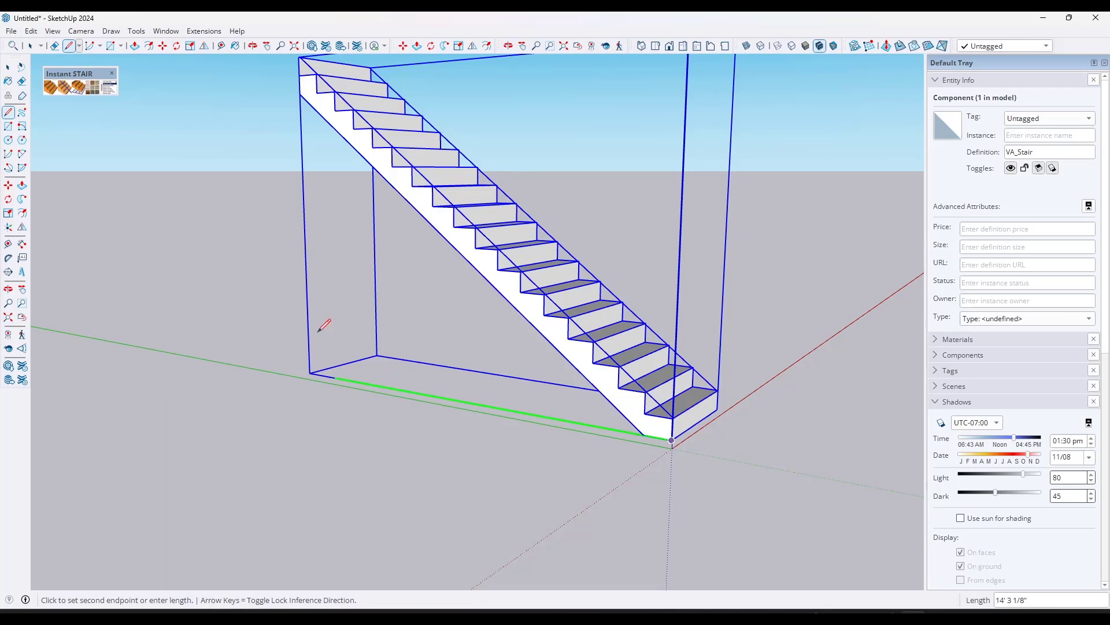
click(298, 56)
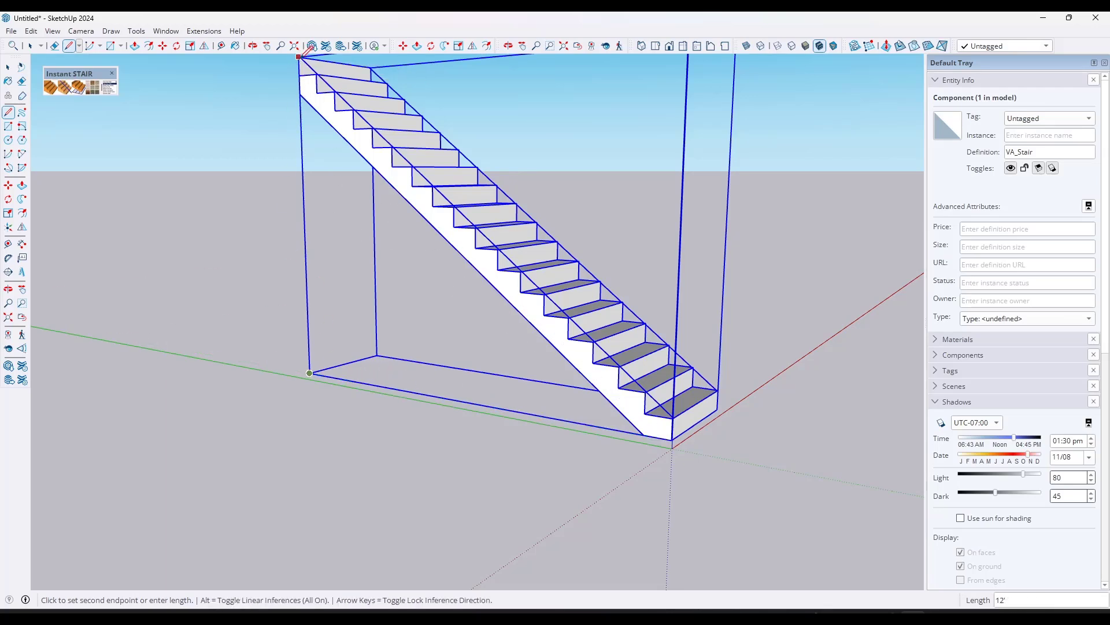
key(space)
middle_drag(555, 404, 545, 379)
middle_drag(640, 364, 508, 330)
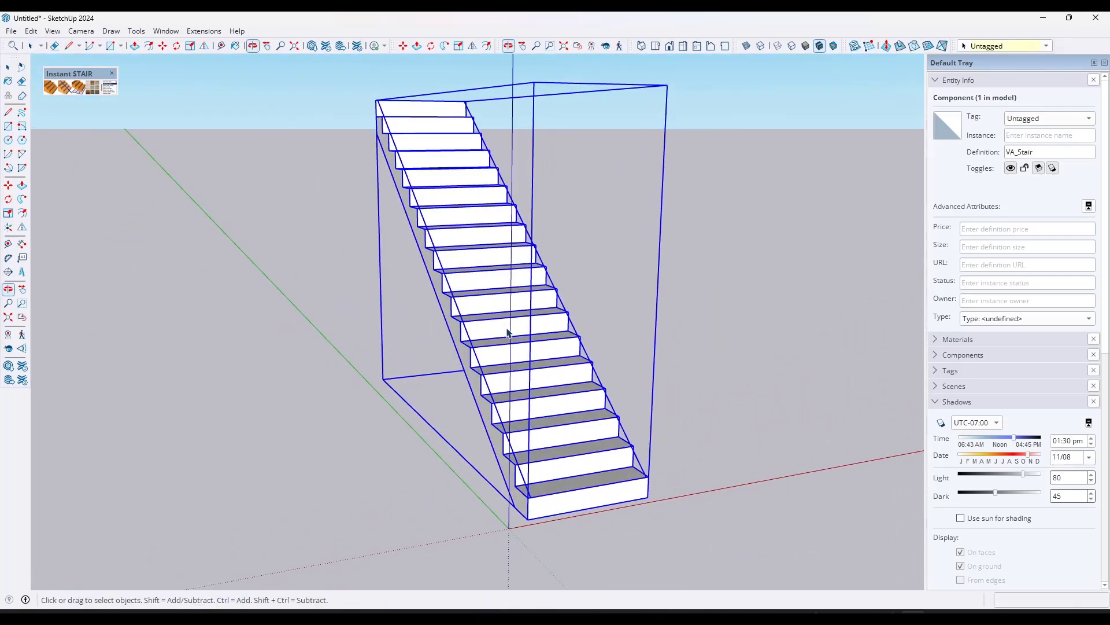
Delete the placed stair and give the Simple style a top landing with a depth of 3'.
key(Delete)
click(52, 87)
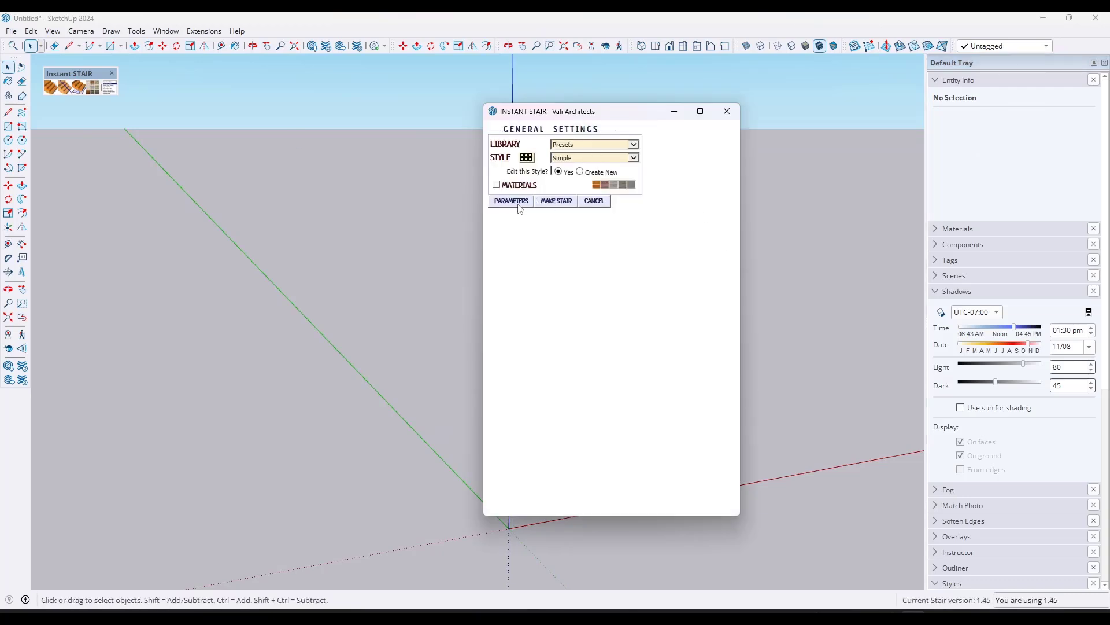
click(512, 201)
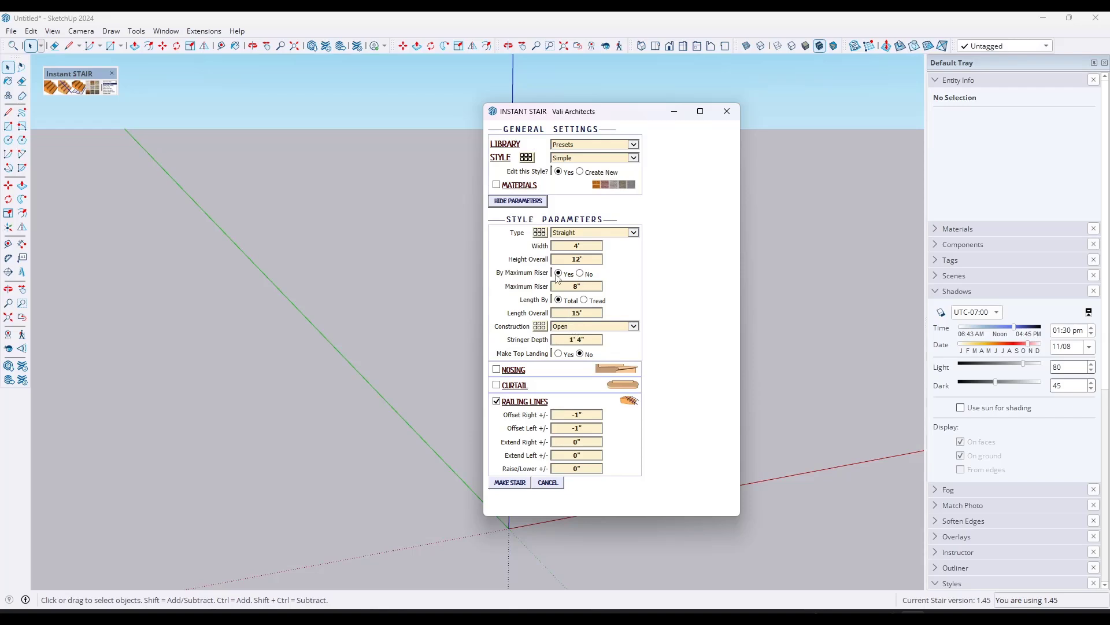
click(558, 354)
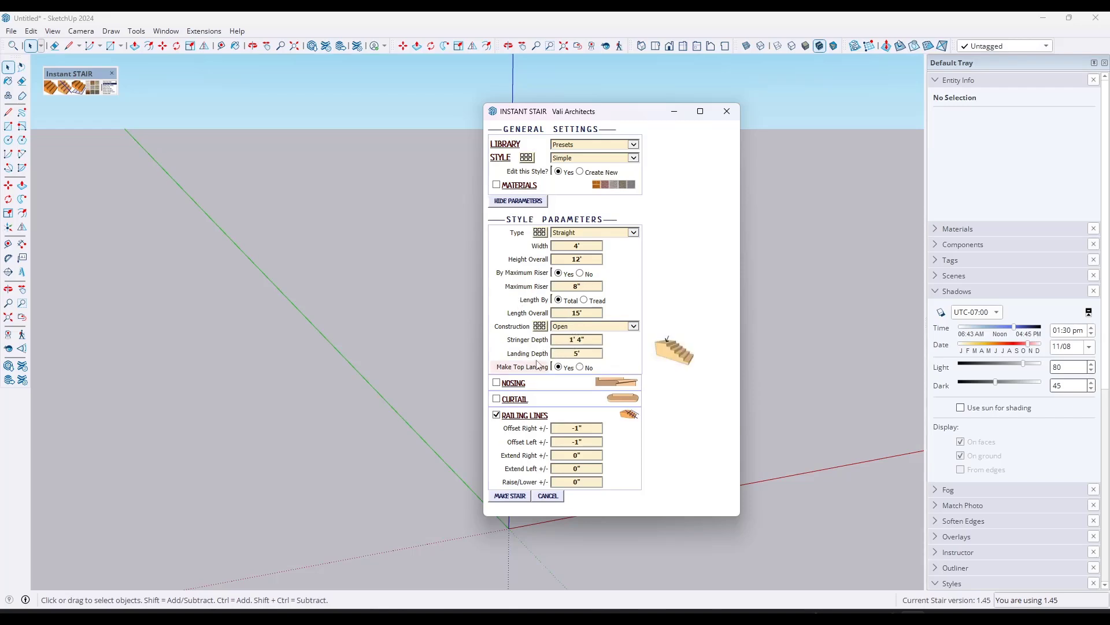
click(577, 353)
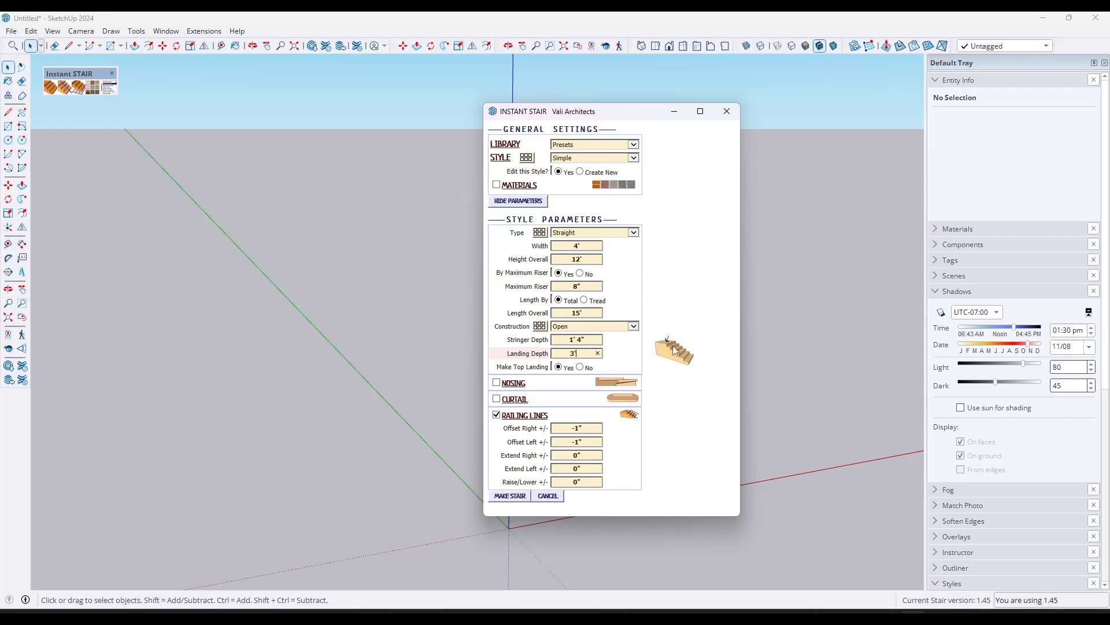
text(3')
Make the straight stair with its top landing and place it on the red axis near the origin.
click(510, 497)
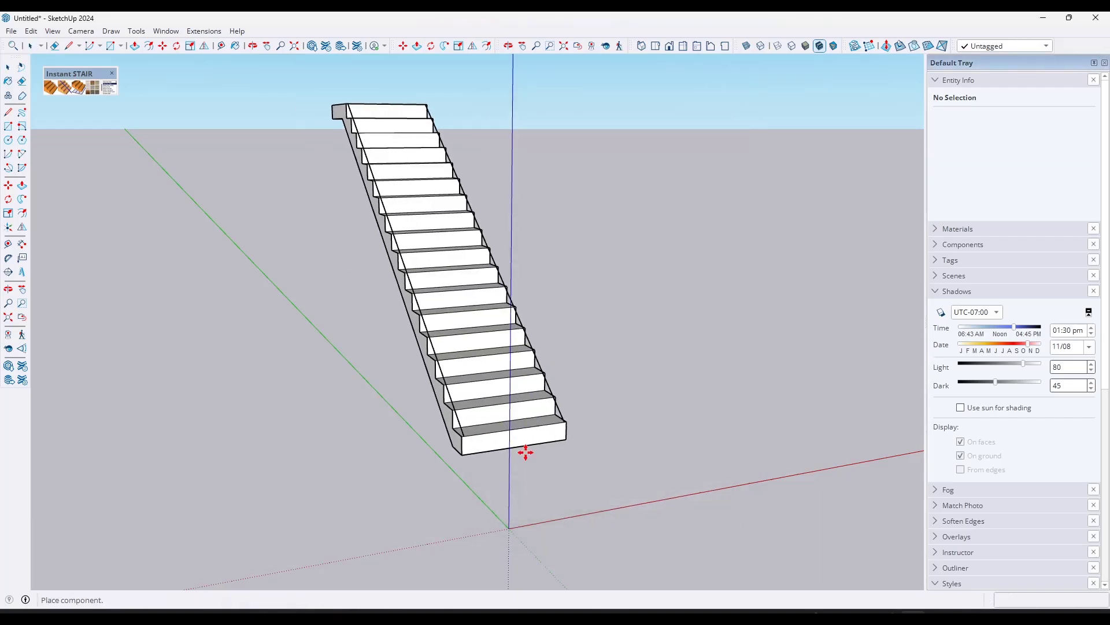
click(592, 513)
middle_drag(457, 419, 581, 272)
key(m)
key(o)
key(space)
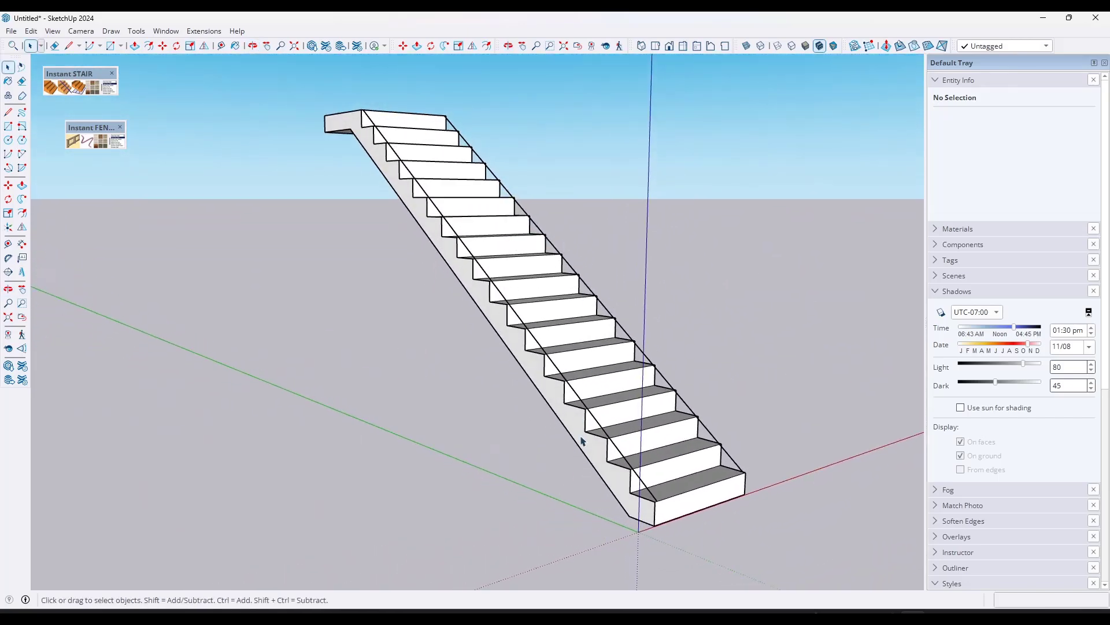
click(580, 400)
middle_drag(697, 344, 636, 324)
scroll(640, 297, down, 3)
click(641, 297)
scroll(641, 297, up, 1)
Browse the preset stair thumbnails for a new stair and choose the Stacked style.
click(51, 91)
click(81, 97)
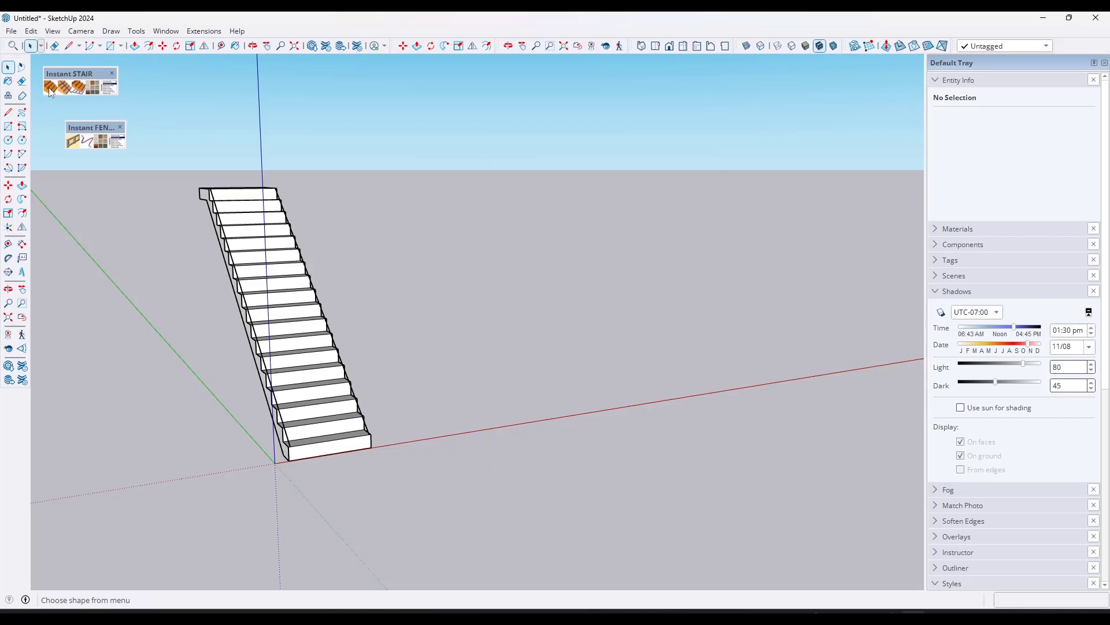
click(526, 158)
scroll(283, 269, down, 2)
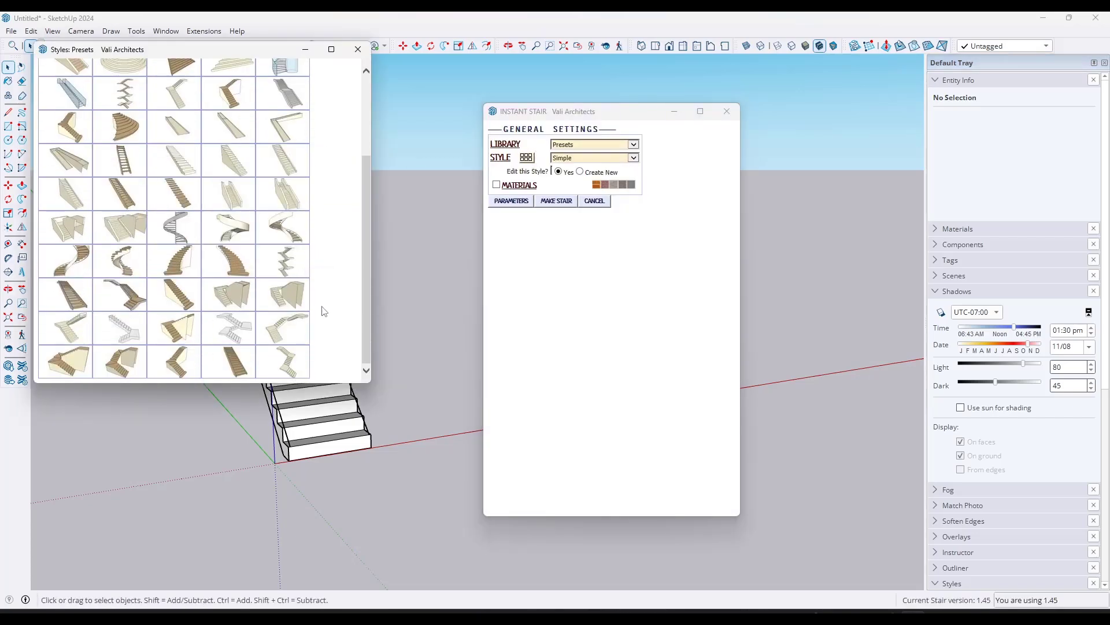
click(287, 262)
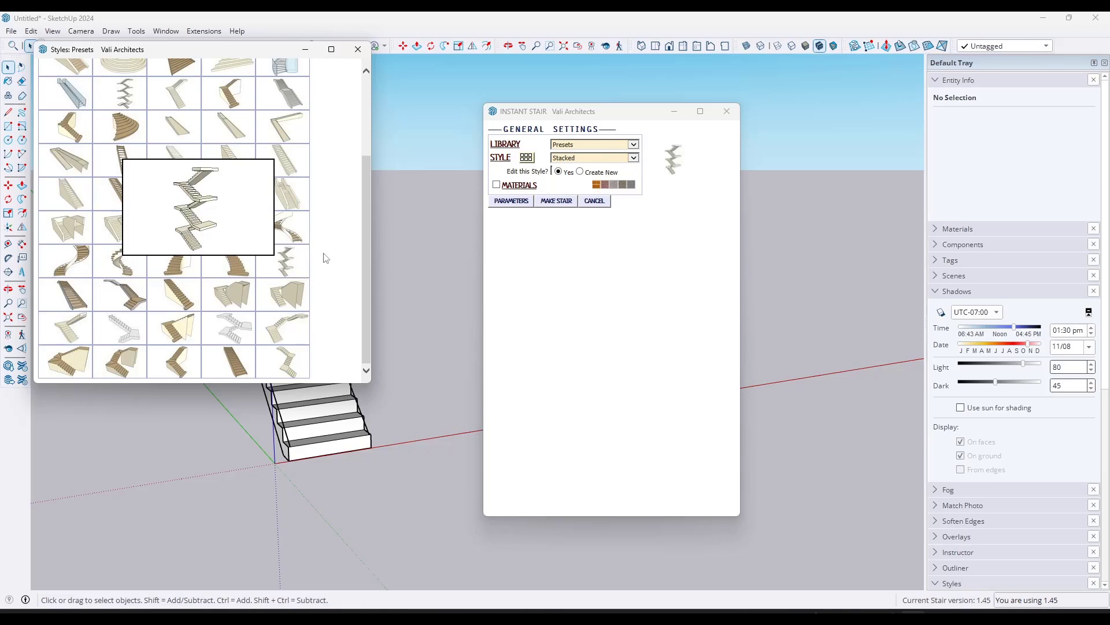
Make the Stacked stair and place it beside the straight stair, near the red axis.
click(557, 201)
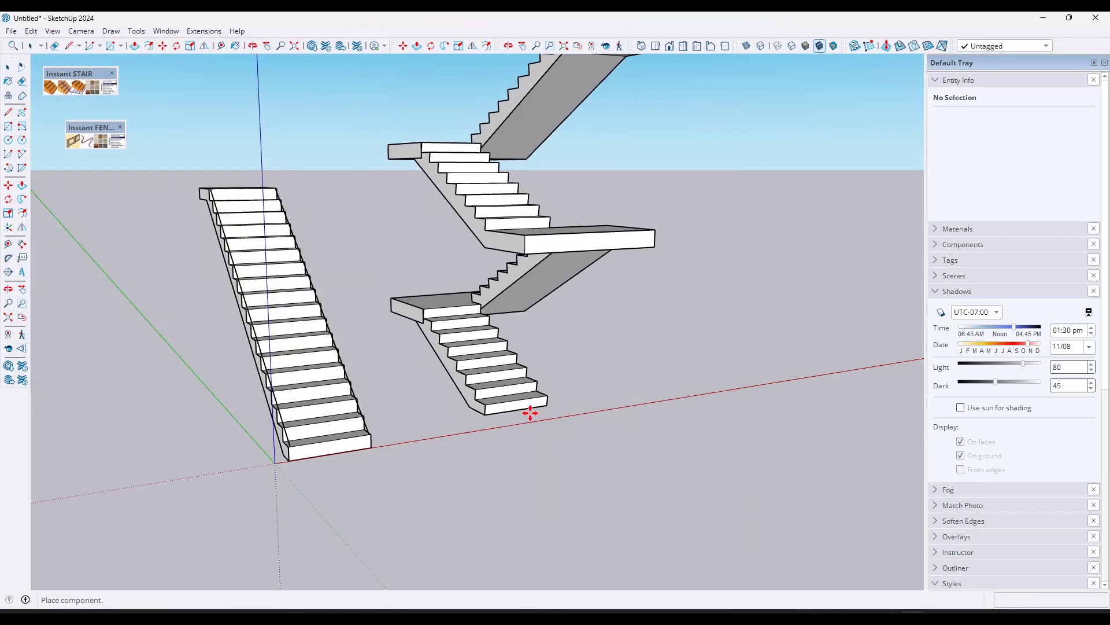
click(528, 384)
mouse_move(528, 327)
middle_down()
mouse_move(778, 317)
mouse_move(481, 336)
mouse_move(696, 307)
mouse_move(318, 295)
mouse_move(875, 287)
mouse_move(513, 330)
middle_up()
scroll(441, 347, down, 5)
key(m)
middle_drag(582, 278, 811, 292)
scroll(577, 250, up, 2)
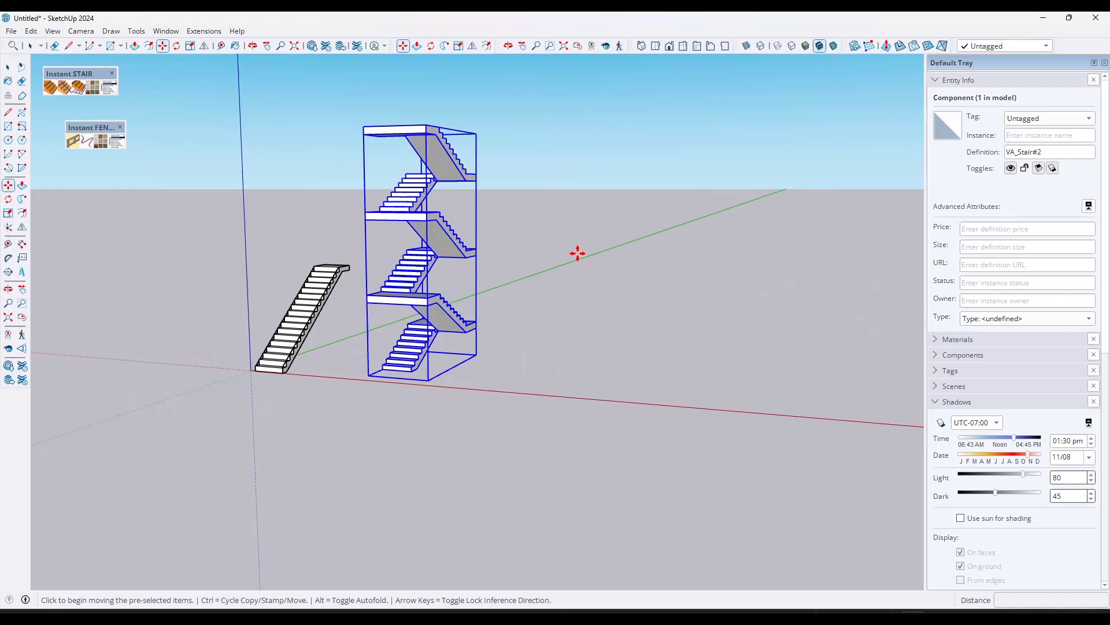
Compare the spiral stair presets for another new stair and choose the Spiral 2 style.
click(56, 90)
click(526, 158)
mouse_move(293, 263)
scroll(323, 255, down, 3)
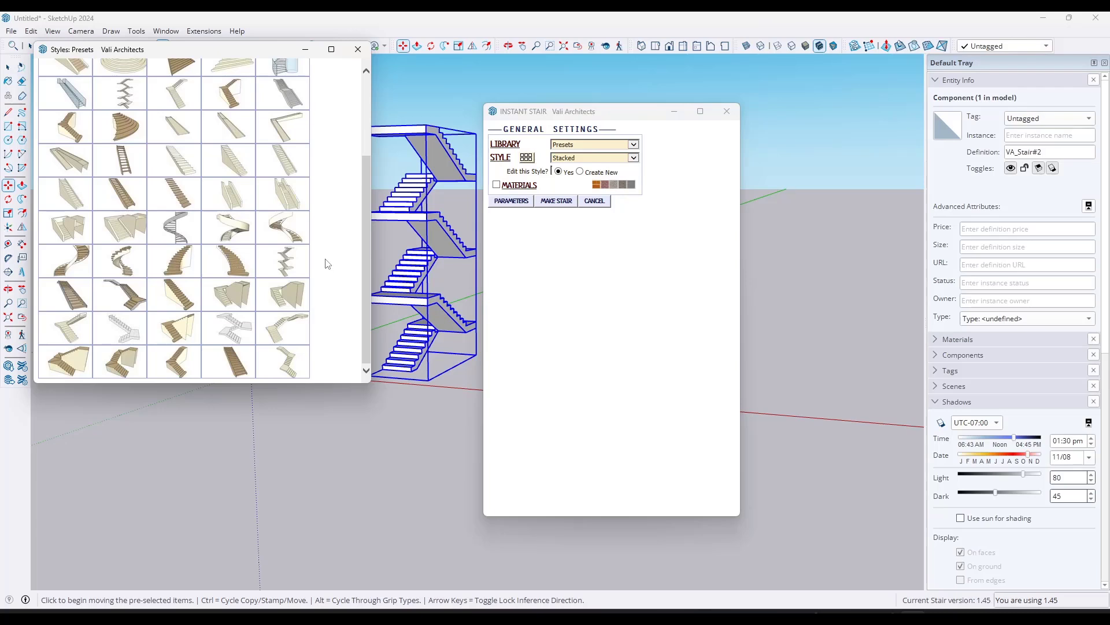
mouse_move(180, 236)
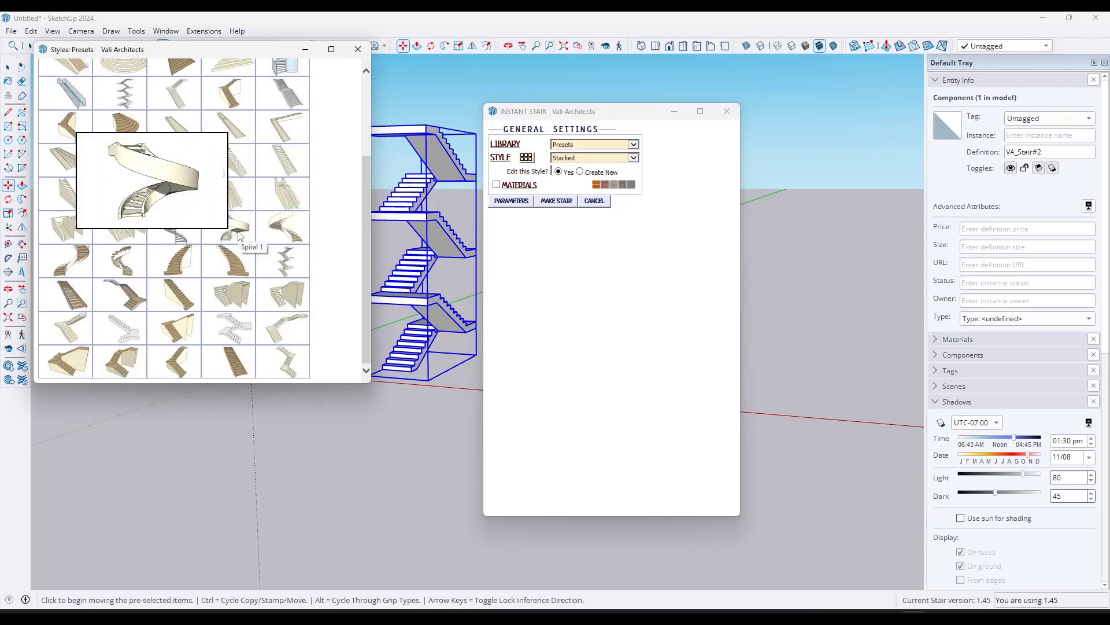
mouse_move(282, 230)
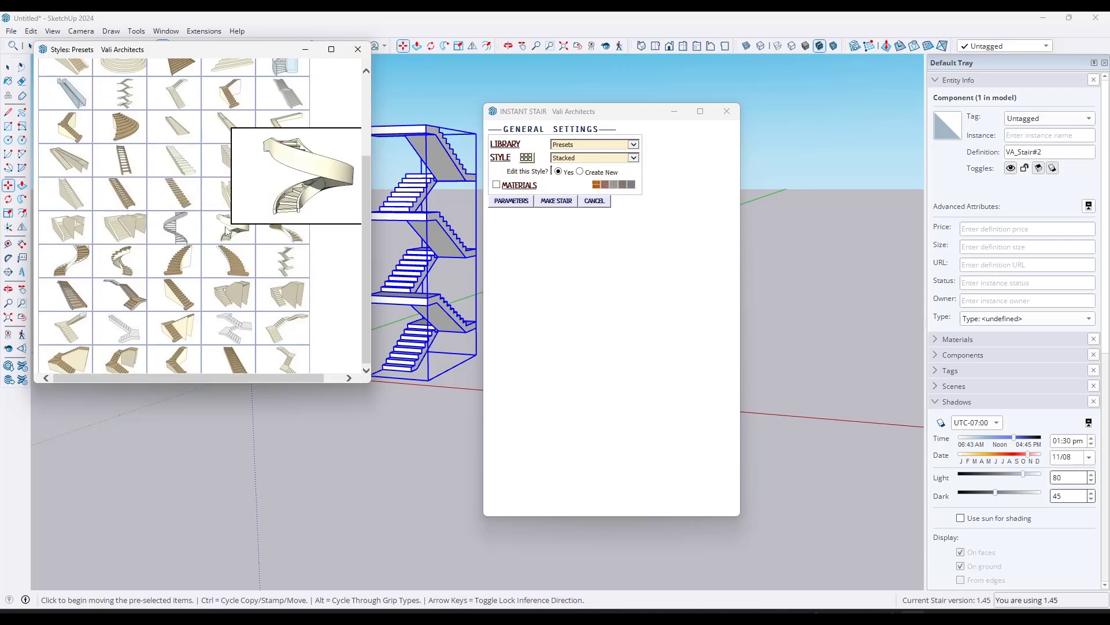
click(288, 231)
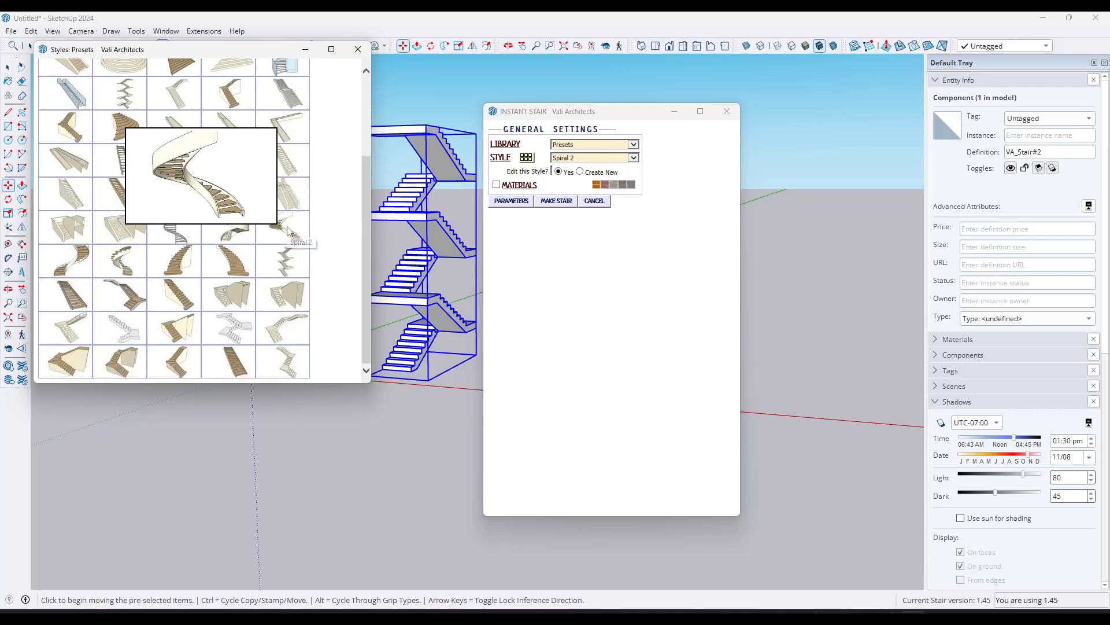
Make the Spiral 2 stair, place it beyond the stacked stair, inspect its treads and stringers, and remove it.
click(555, 201)
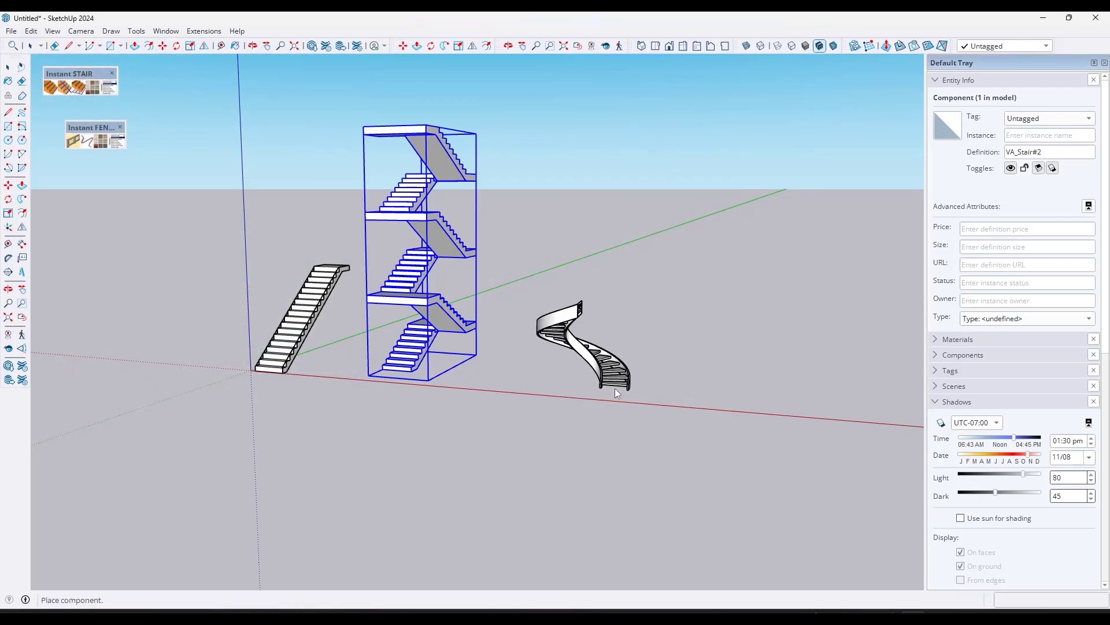
click(615, 387)
middle_drag(616, 388, 634, 369)
scroll(600, 377, up, 6)
scroll(605, 370, down, 5)
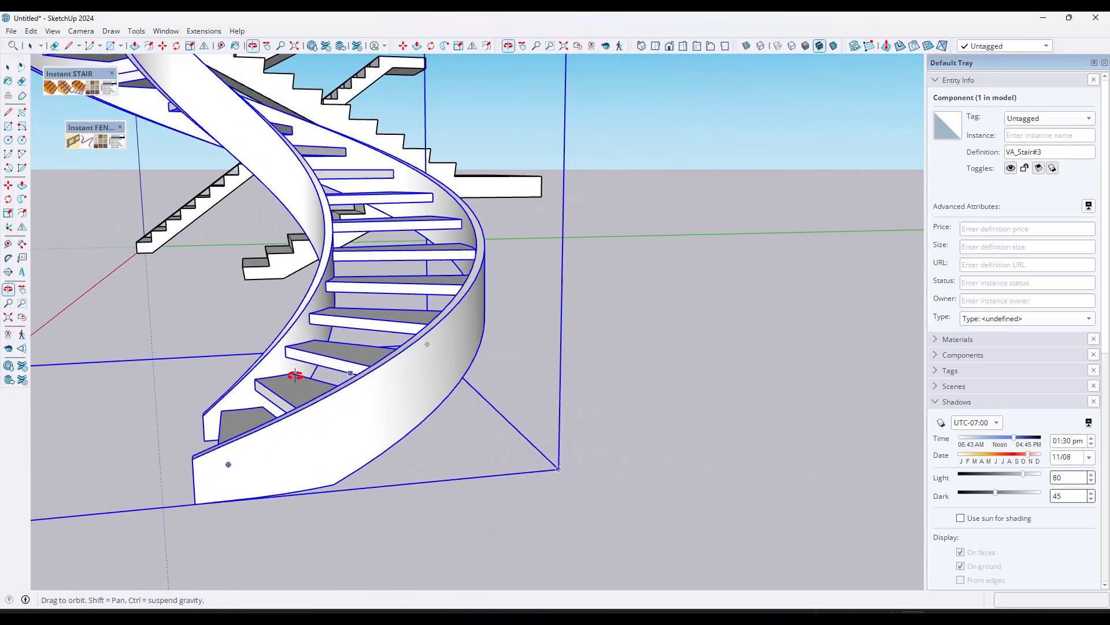
key(m)
middle_drag(516, 377, 489, 377)
scroll(80, 116, up, 3)
Show the Spiral 2 style's parameters and turn on its railing lines.
click(50, 87)
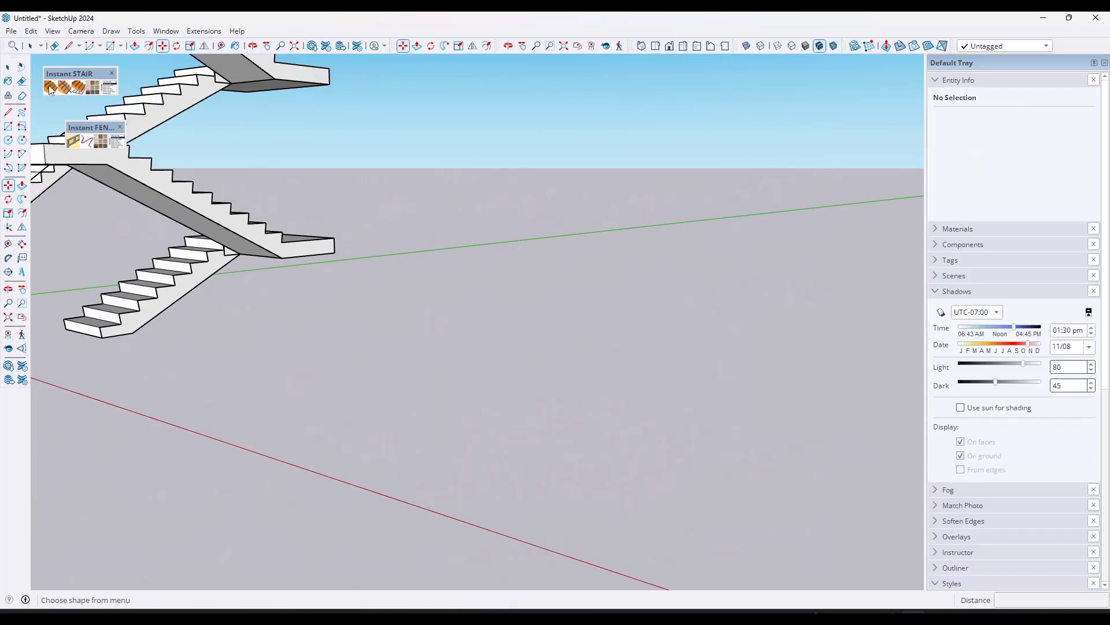
click(516, 204)
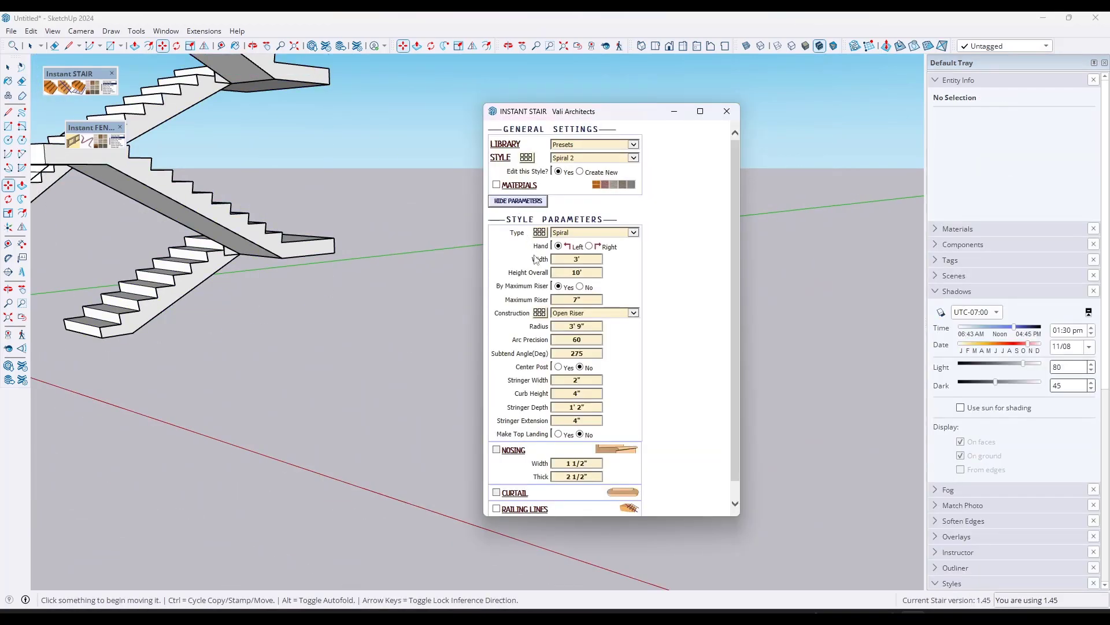
scroll(547, 376, down, 1)
click(497, 491)
scroll(501, 509, down, 2)
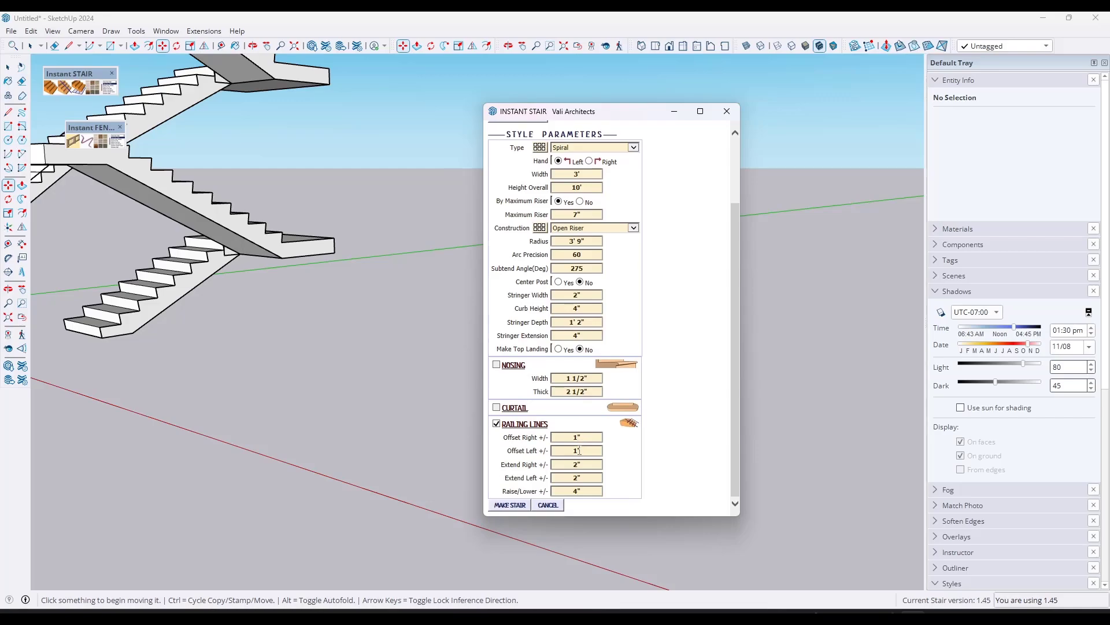
Make the spiral stair with railing lines and place it near the red axis, beyond the stacked stair.
click(510, 506)
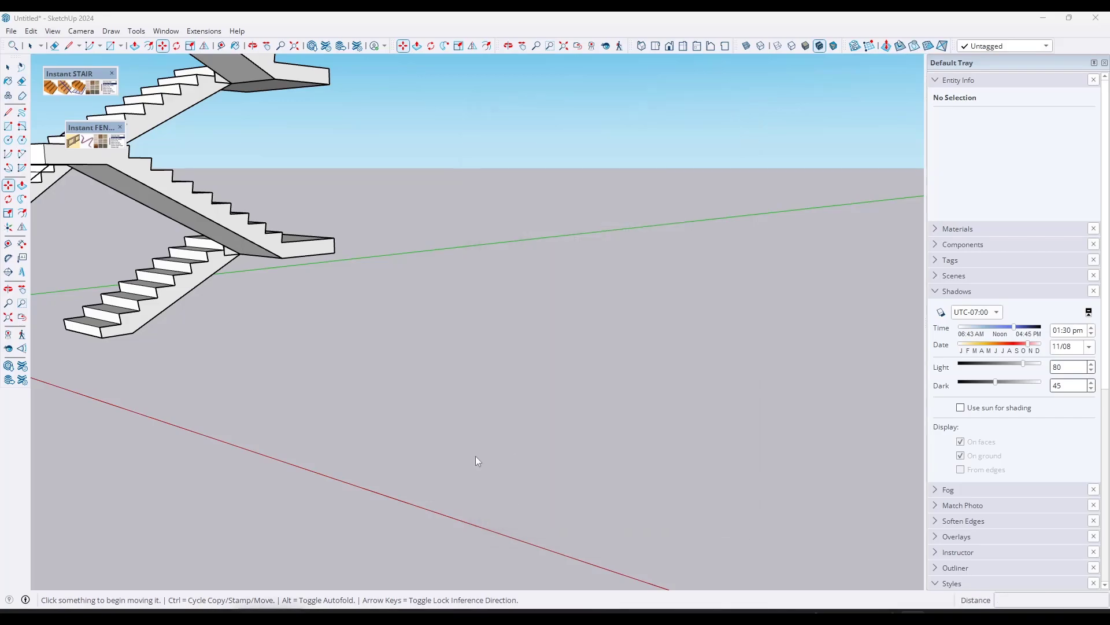
click(584, 481)
middle_drag(584, 481, 526, 391)
scroll(535, 367, up, 5)
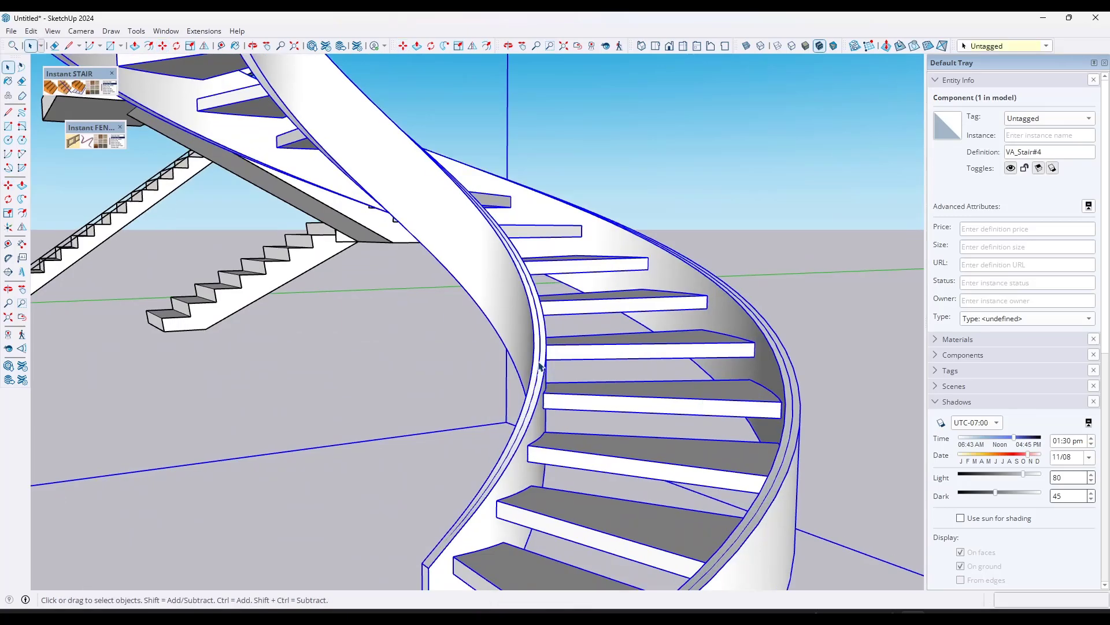
Open the spiral stair component for editing and select the group of railing lines running along its stringers.
click(538, 366)
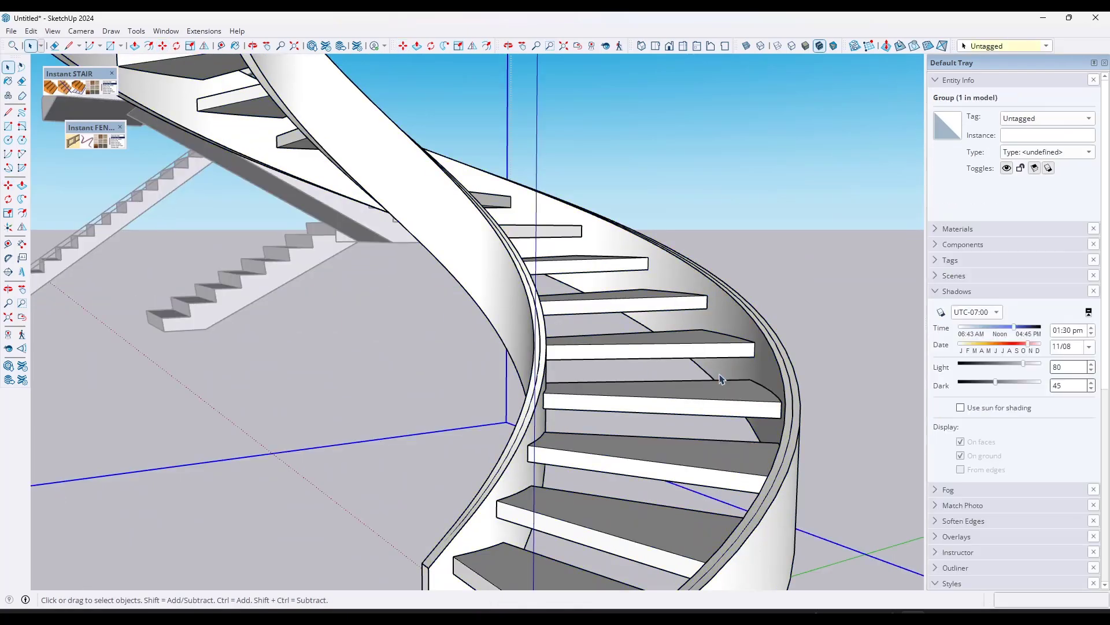
middle_drag(650, 370, 818, 396)
scroll(808, 383, down, 2)
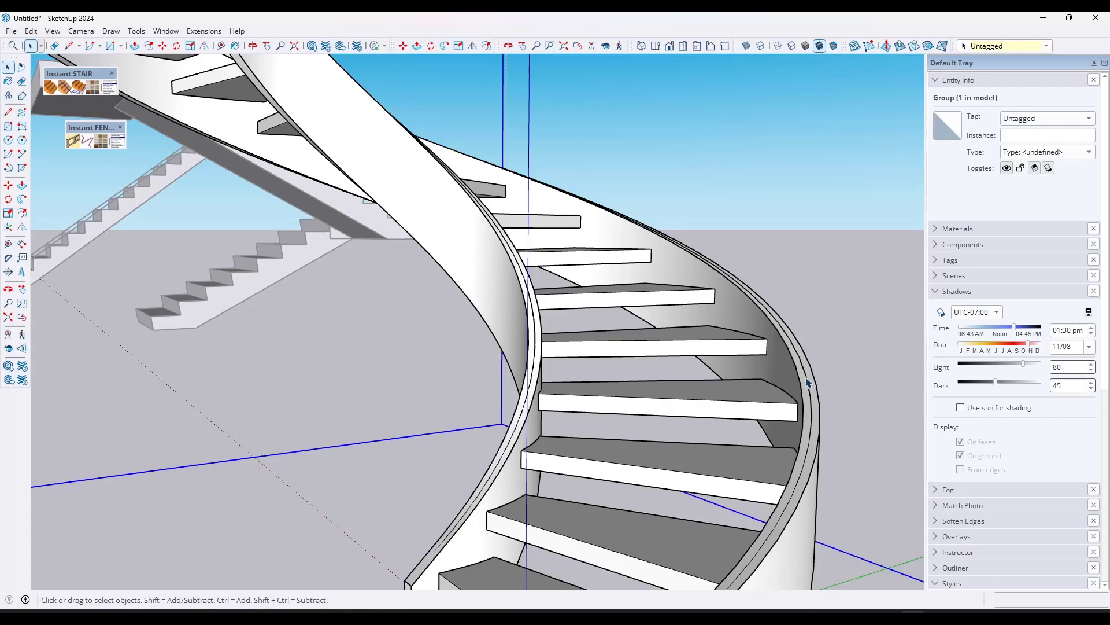
key(m)
key(space)
scroll(536, 366, up, 3)
scroll(536, 366, down, 10)
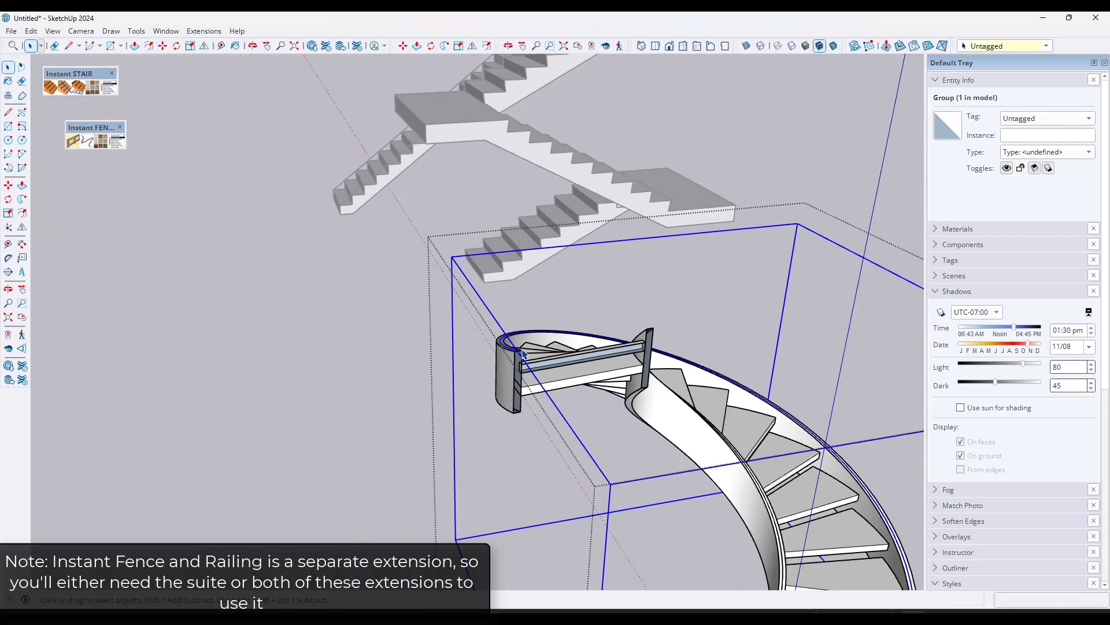
Generate a Cantilever Glass 1 railing from the Railing - Glass library along the spiral stair's selected railing lines.
middle_drag(546, 430, 627, 385)
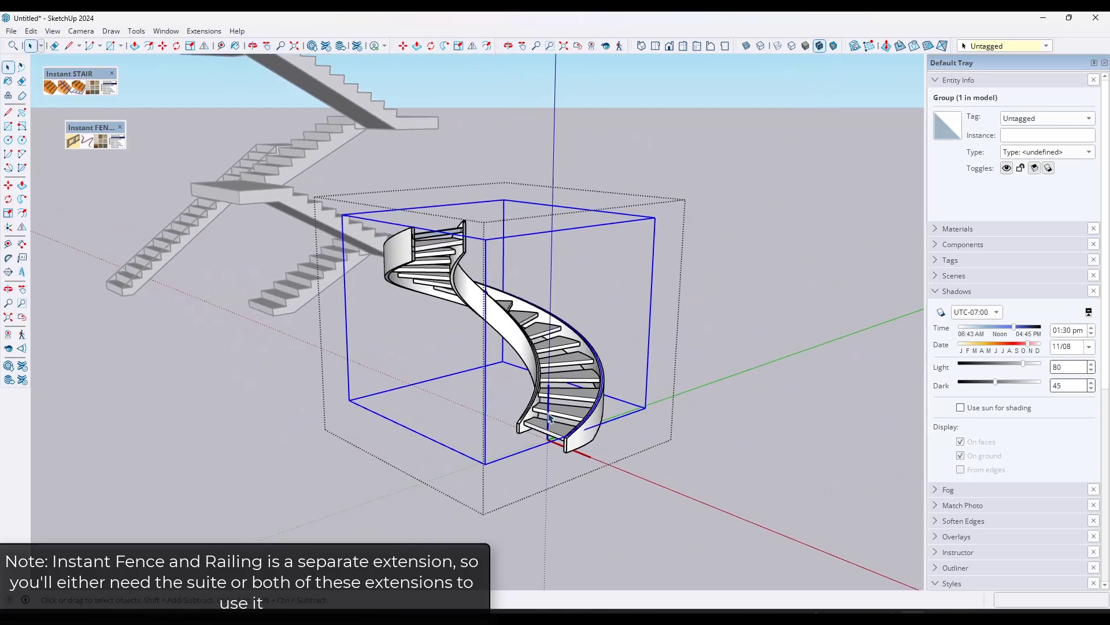
click(73, 146)
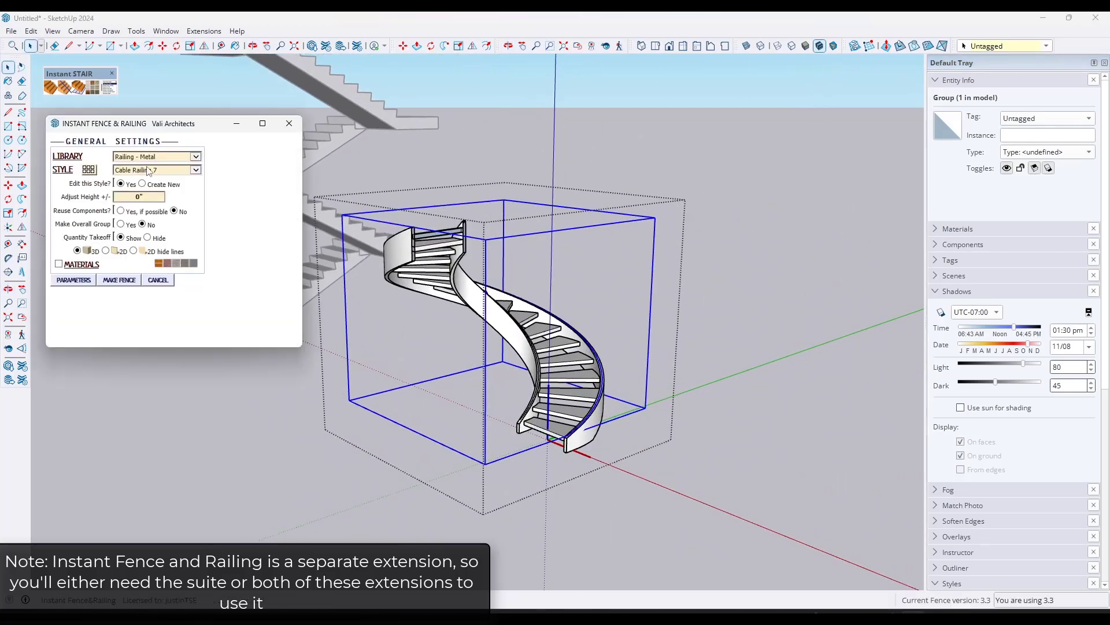
click(149, 169)
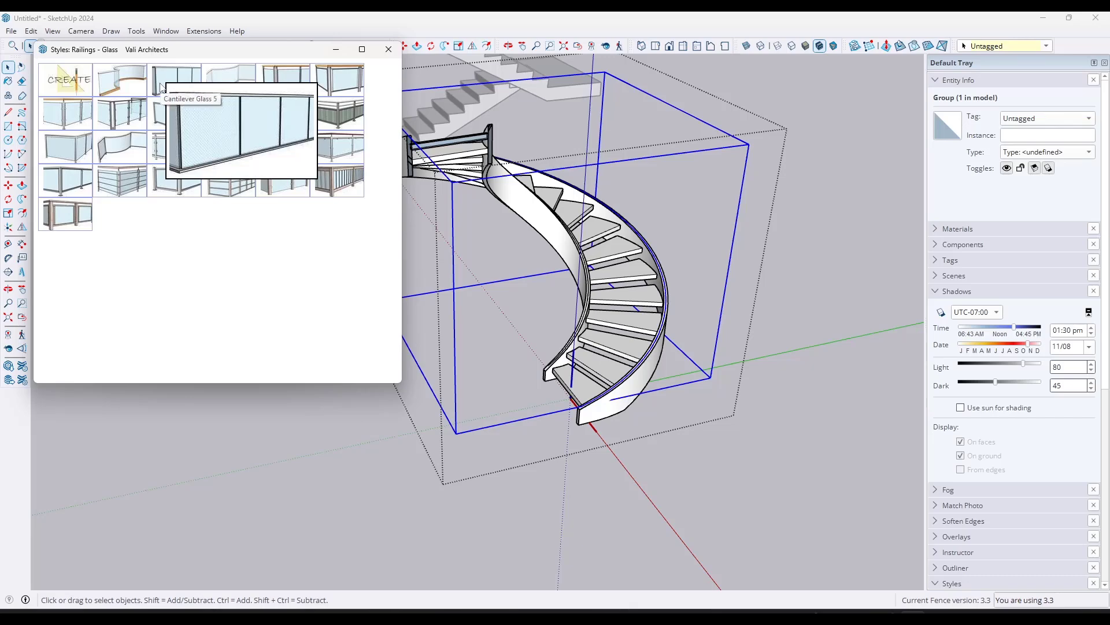
click(389, 49)
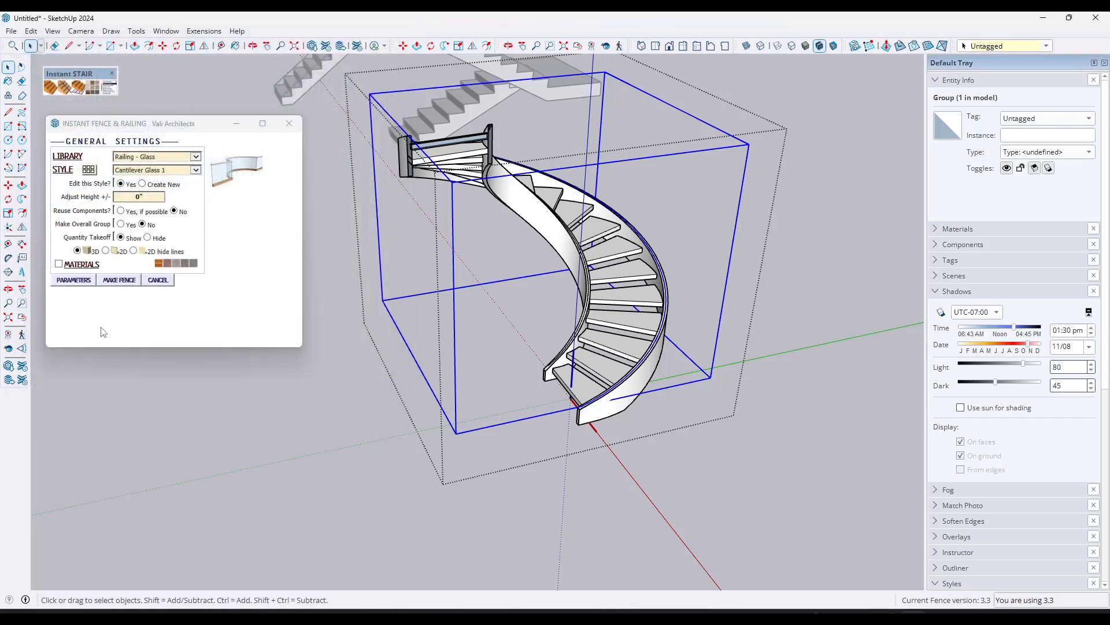
click(119, 281)
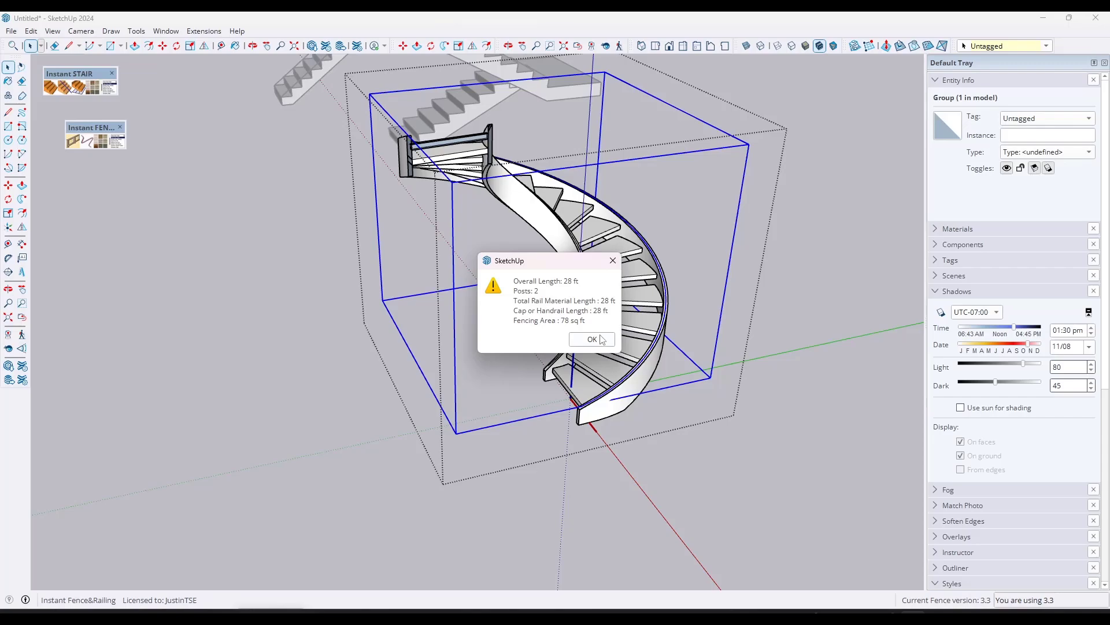
click(596, 336)
Examine how the glass railing follows the outer stringer and meets it at the foot of the spiral stair.
click(687, 257)
middle_drag(433, 276, 220, 246)
scroll(531, 270, down, 5)
middle_drag(530, 270, 715, 247)
scroll(607, 250, up, 10)
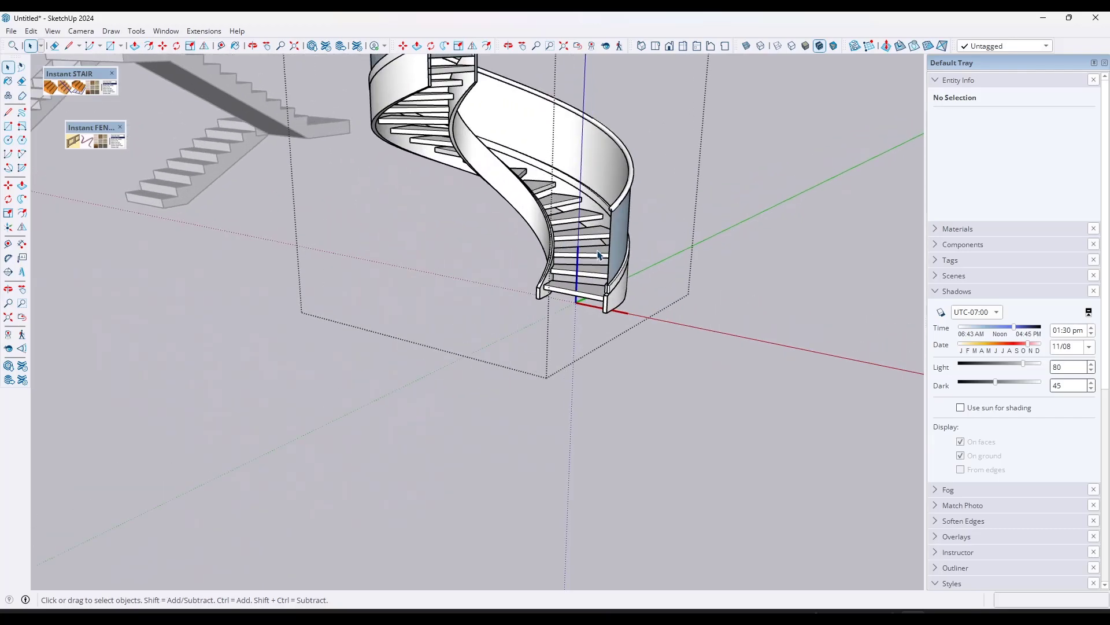
scroll(607, 249, up, 8)
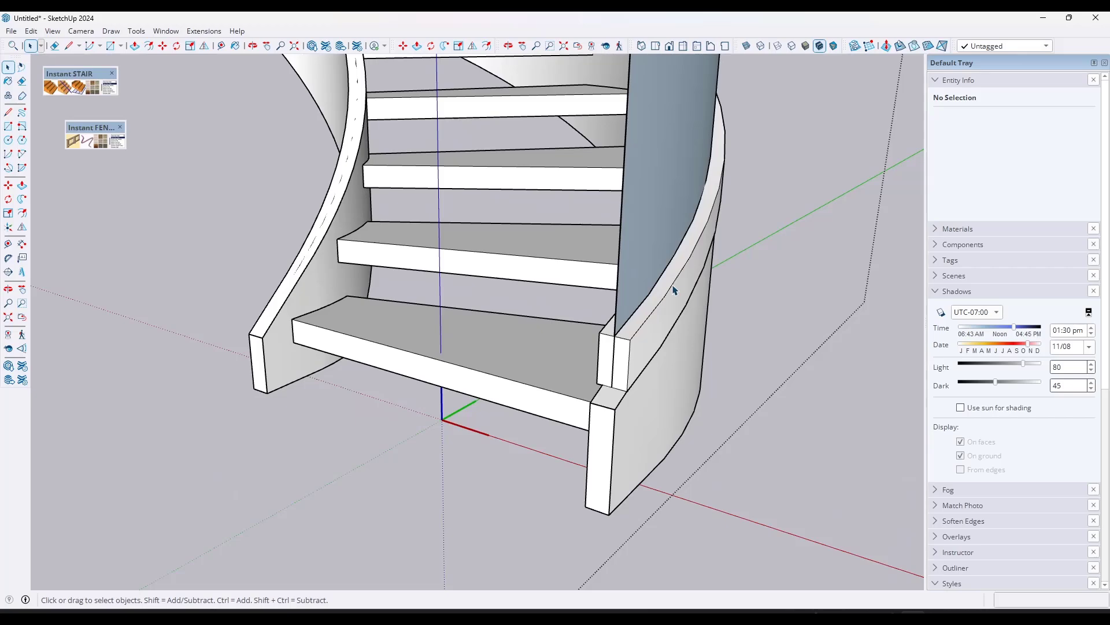
scroll(527, 180, down, 10)
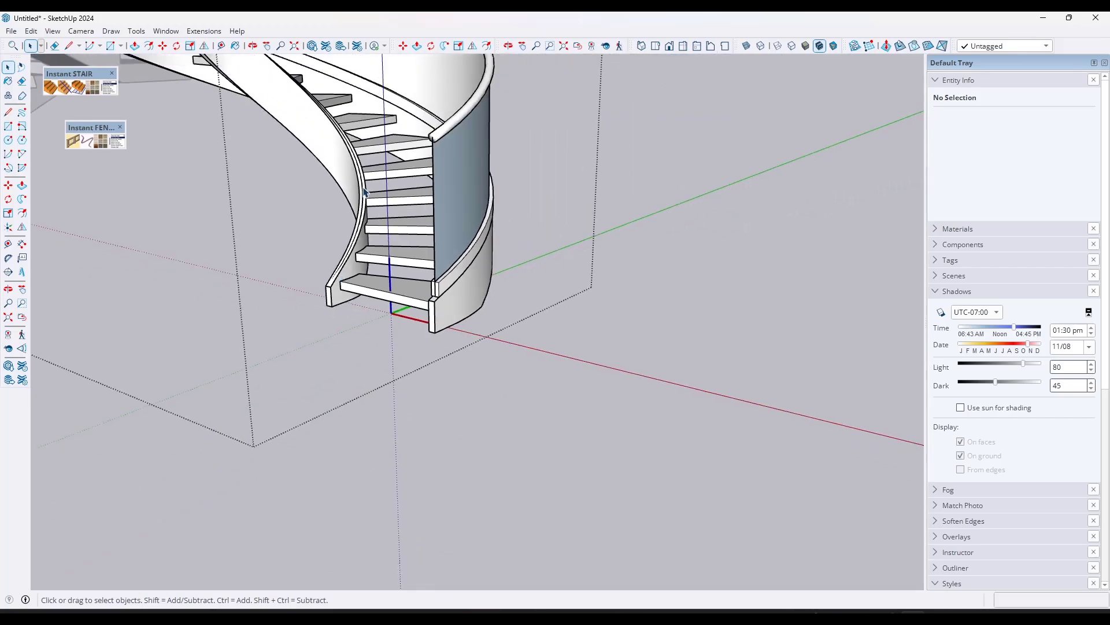
scroll(374, 189, down, 1)
middle_drag(375, 189, 577, 297)
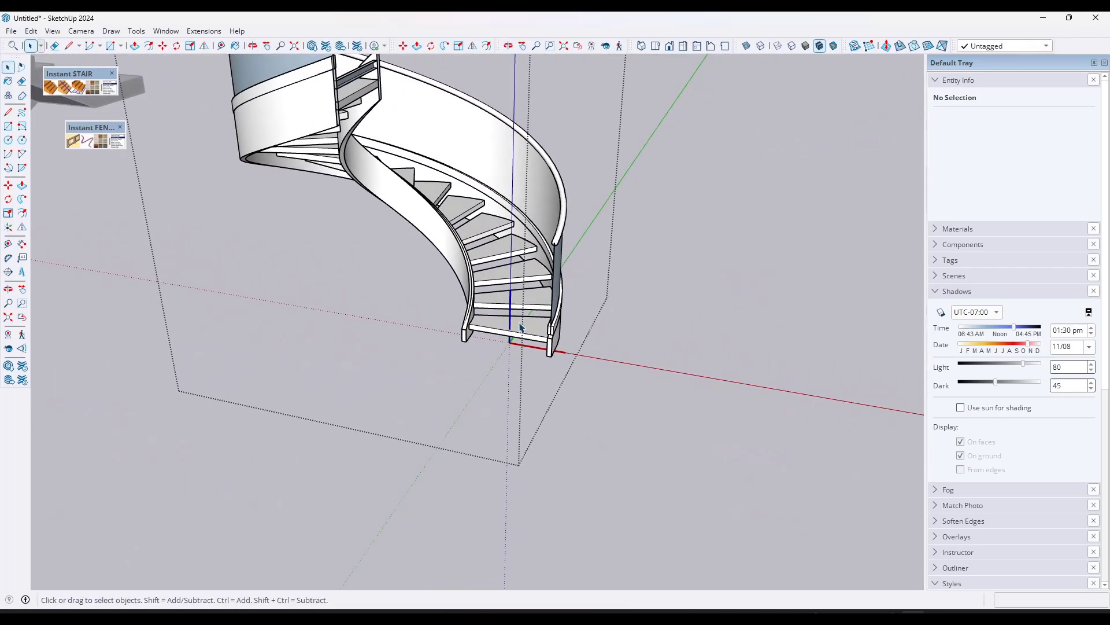
Leave the spiral stair component and examine the glass railing around the upper end and along the whole stair.
scroll(507, 275, down, 5)
click(681, 273)
scroll(548, 167, up, 1)
middle_drag(525, 166, 564, 210)
scroll(428, 267, up, 3)
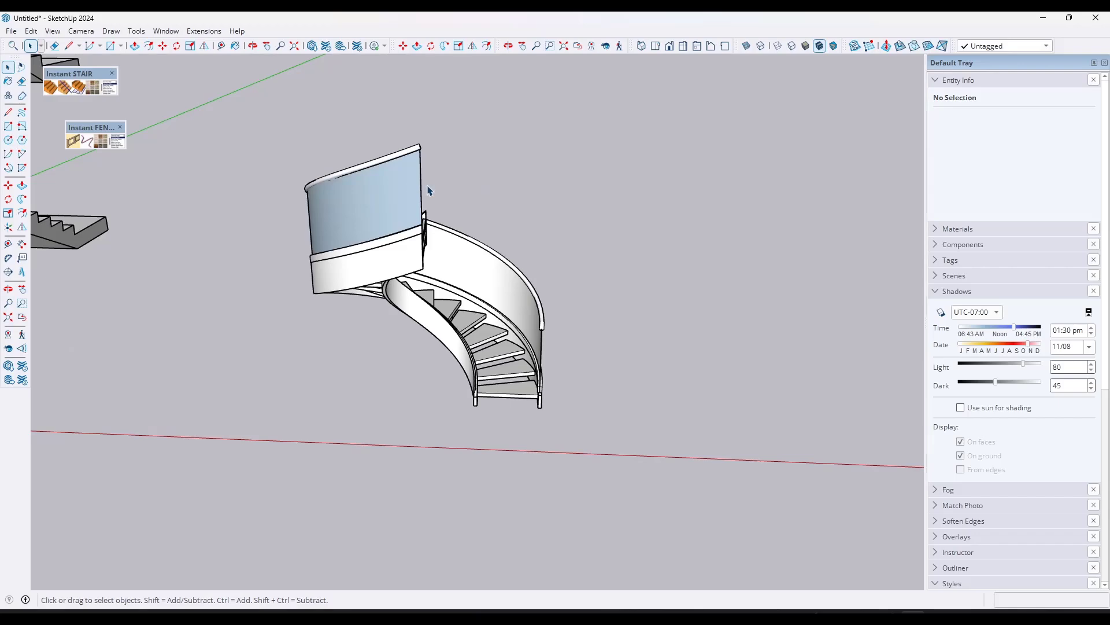
middle_drag(425, 292, 389, 248)
scroll(413, 272, down, 5)
scroll(413, 271, down, 2)
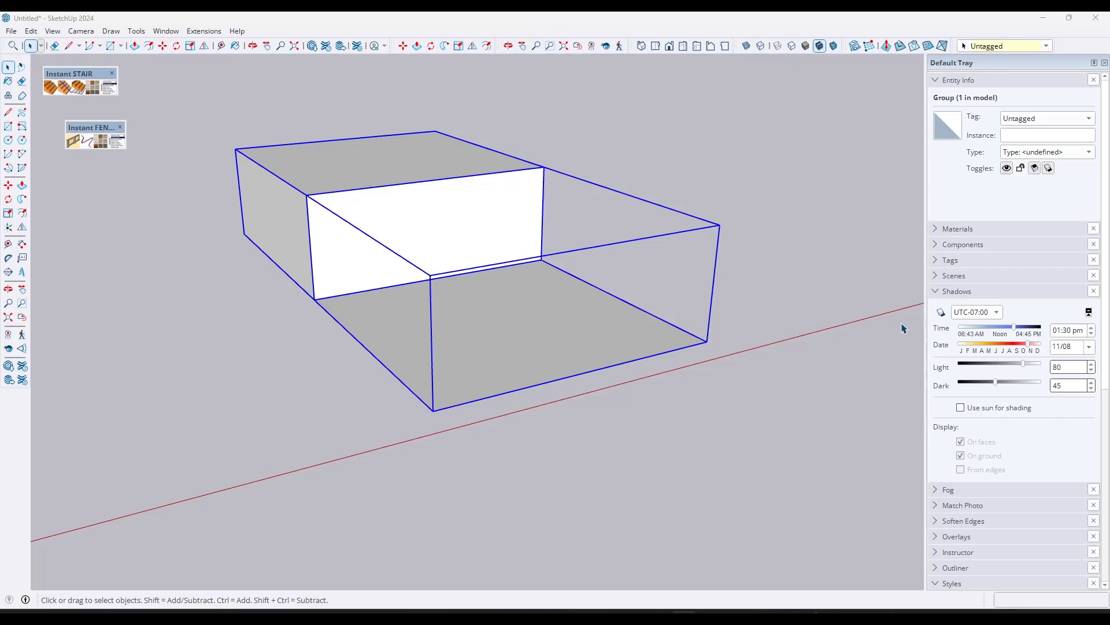
Draw an 8' line across the lower floor, starting at the midpoint of the raised platform wall's base and perpendicular to the wall.
click(802, 275)
middle_drag(480, 282, 533, 297)
key(l)
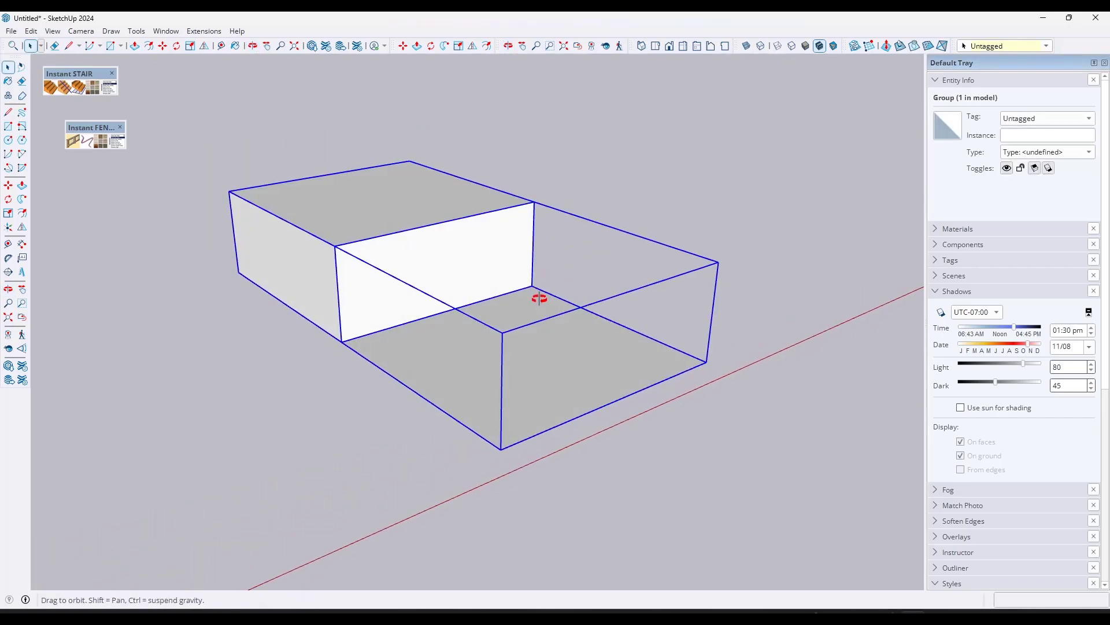
key(l)
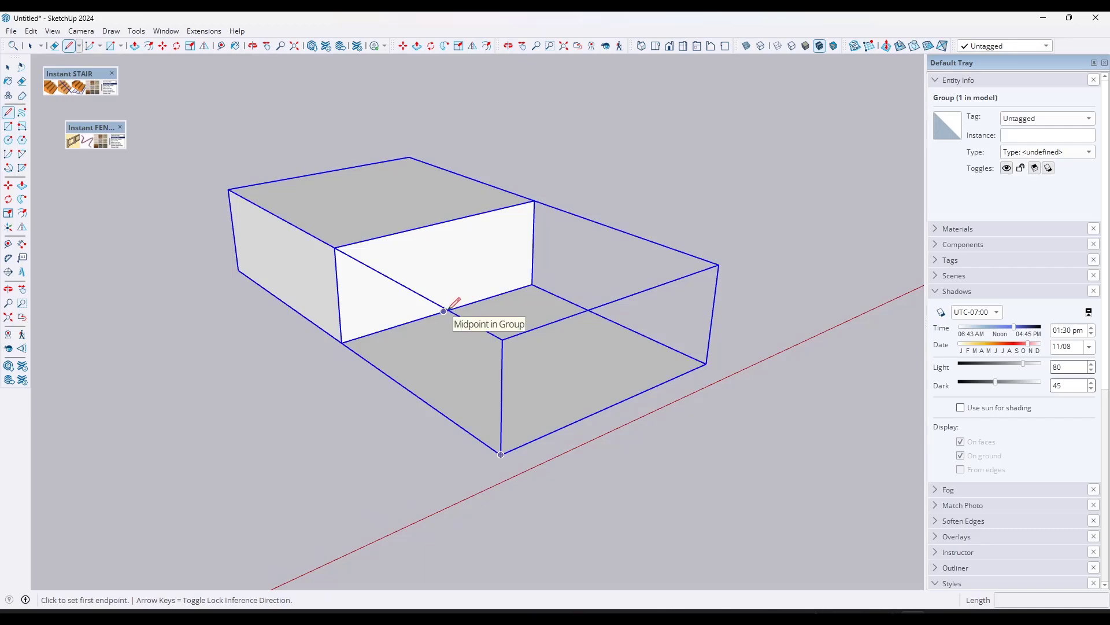
click(445, 310)
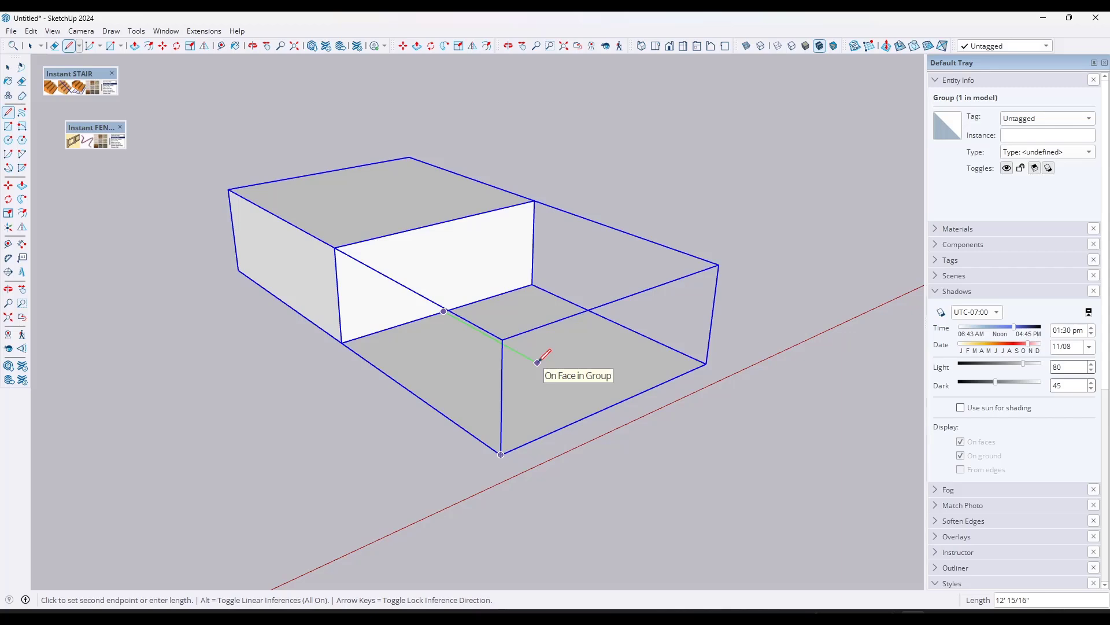
text(8')
key(Return)
Erase the helper lines, keeping only the sloped alignment line between the platform's upper edge and the floor point.
key(Escape)
key(e)
drag(457, 314, 516, 297)
mouse_move(516, 298)
middle_down()
mouse_move(489, 256)
mouse_move(448, 255)
mouse_move(665, 223)
mouse_move(509, 233)
middle_up()
key(space)
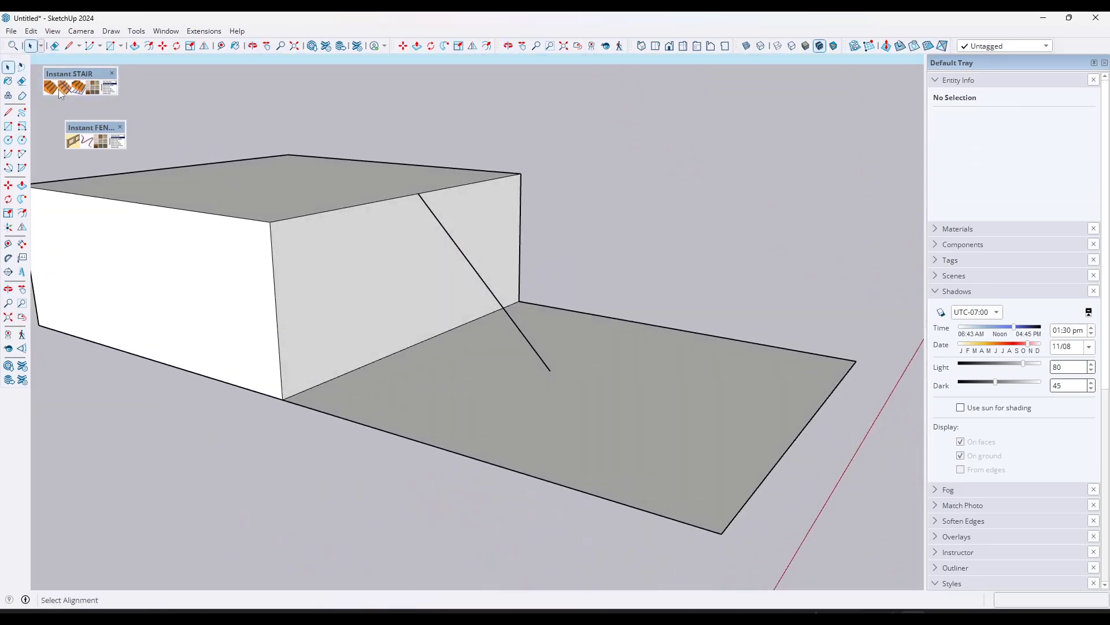
Create a Deck Stair 1 stair with railing lines along the sloped alignment line using Stair from Alignment.
click(481, 281)
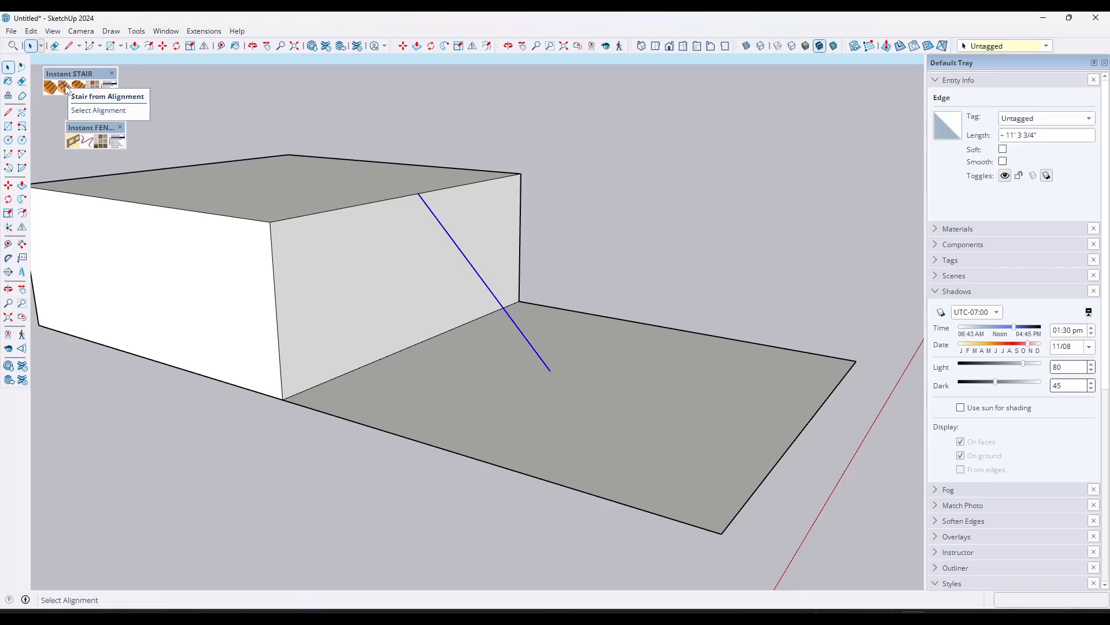
click(66, 88)
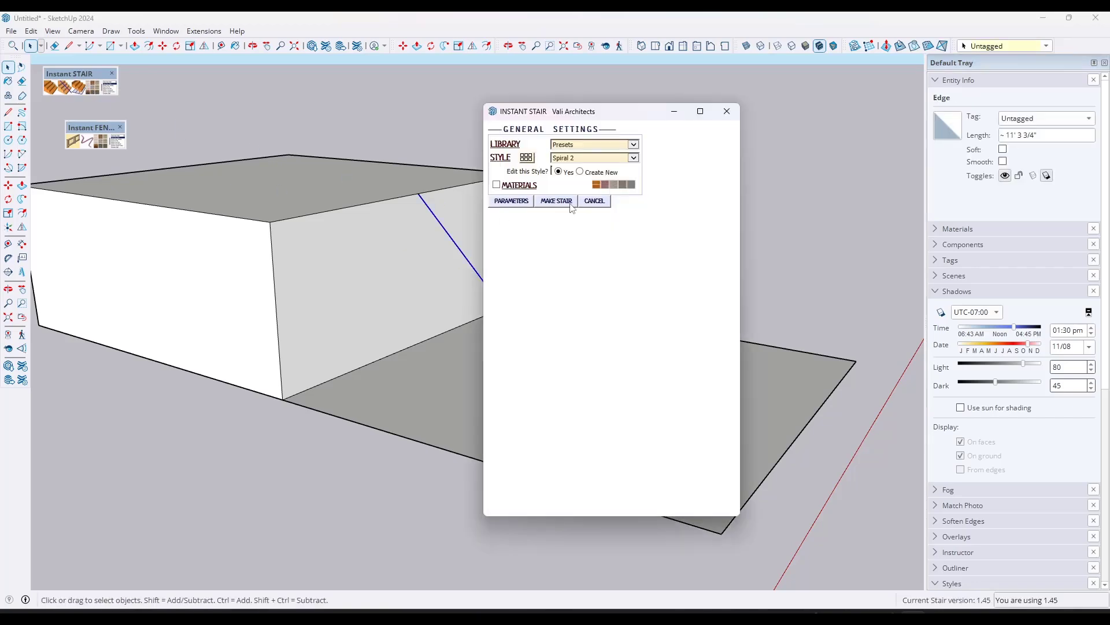
click(527, 158)
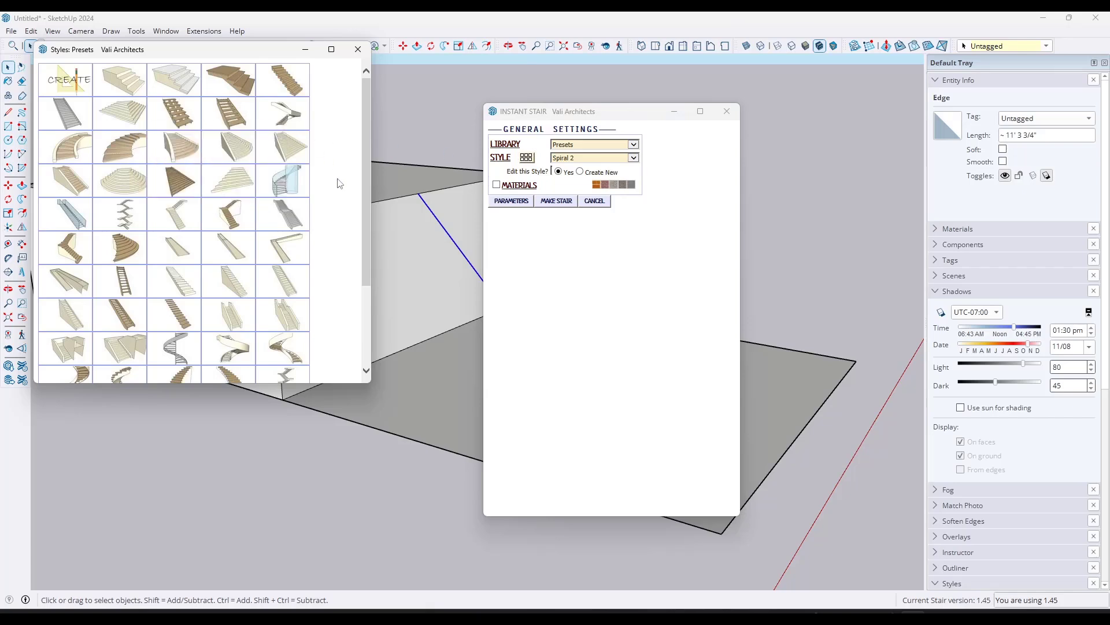
click(177, 115)
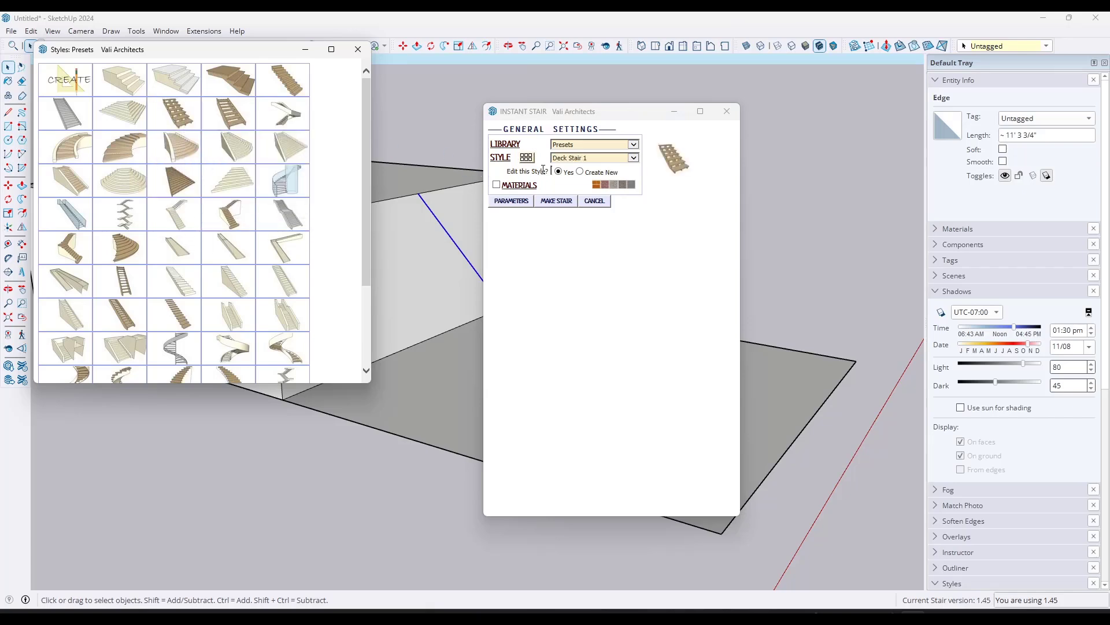
click(514, 202)
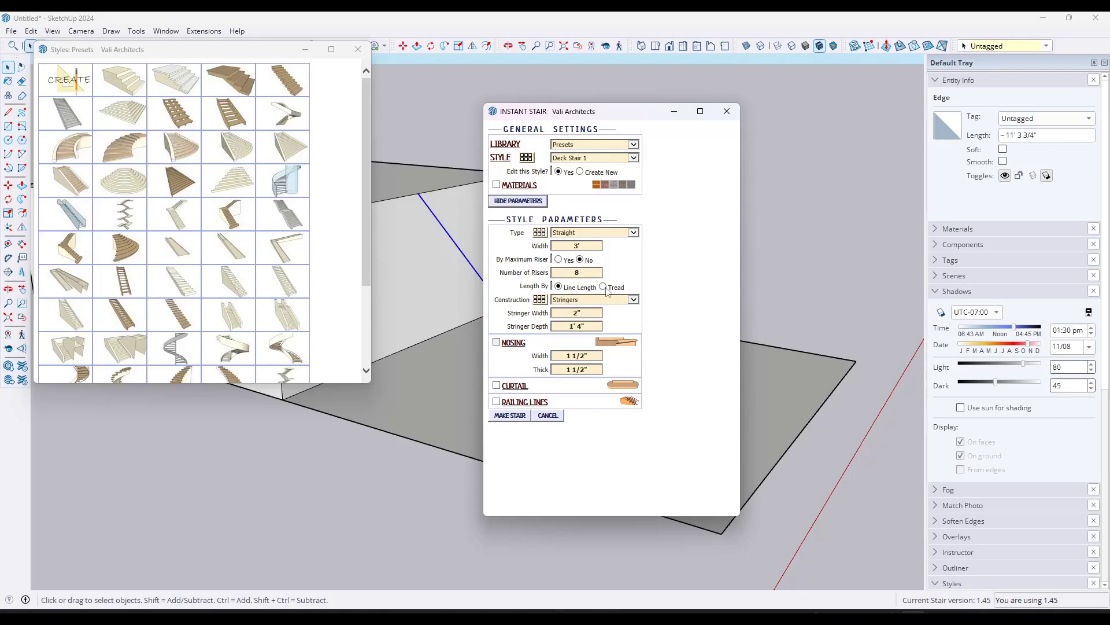
click(496, 402)
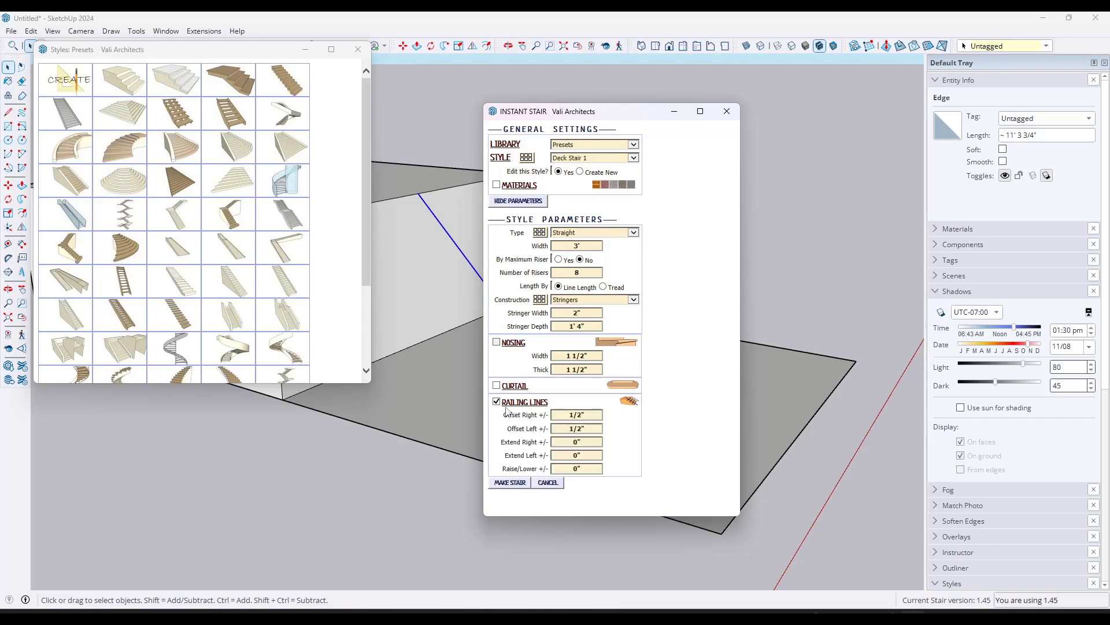
click(510, 483)
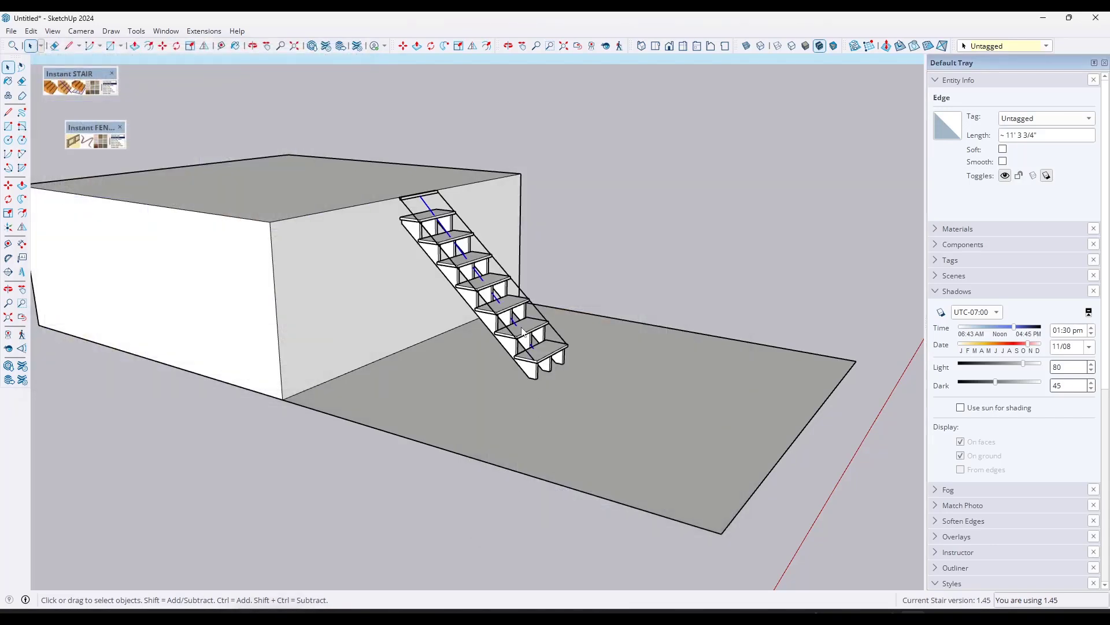
Draw a 15' line across the floor from the platform wall's base, beside the deck stair and perpendicular to the wall.
middle_drag(517, 316, 389, 401)
key(l)
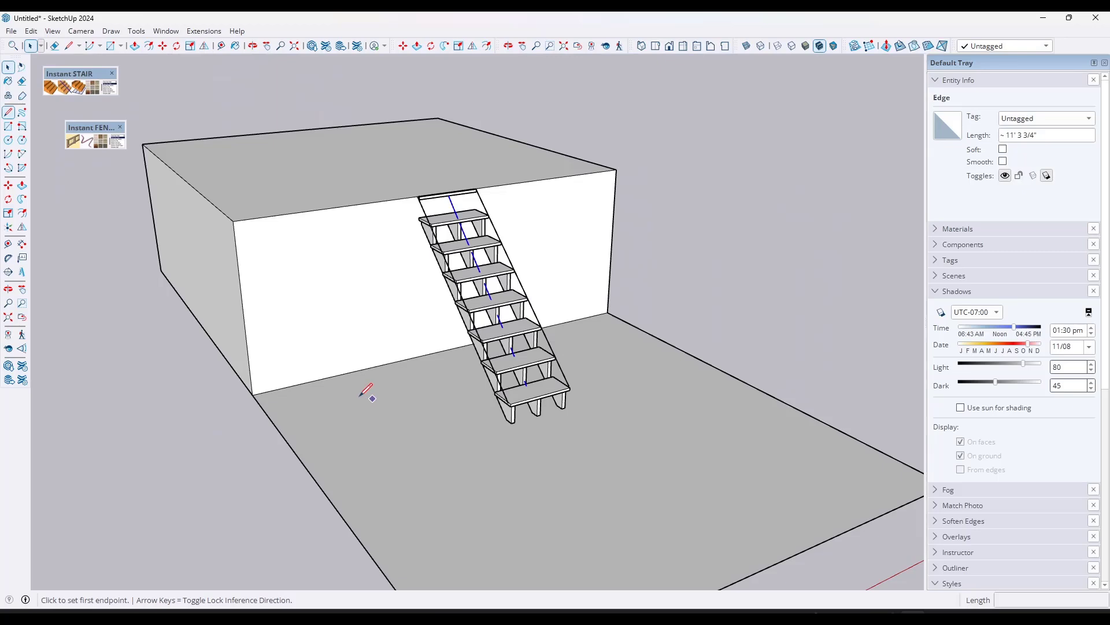
click(334, 376)
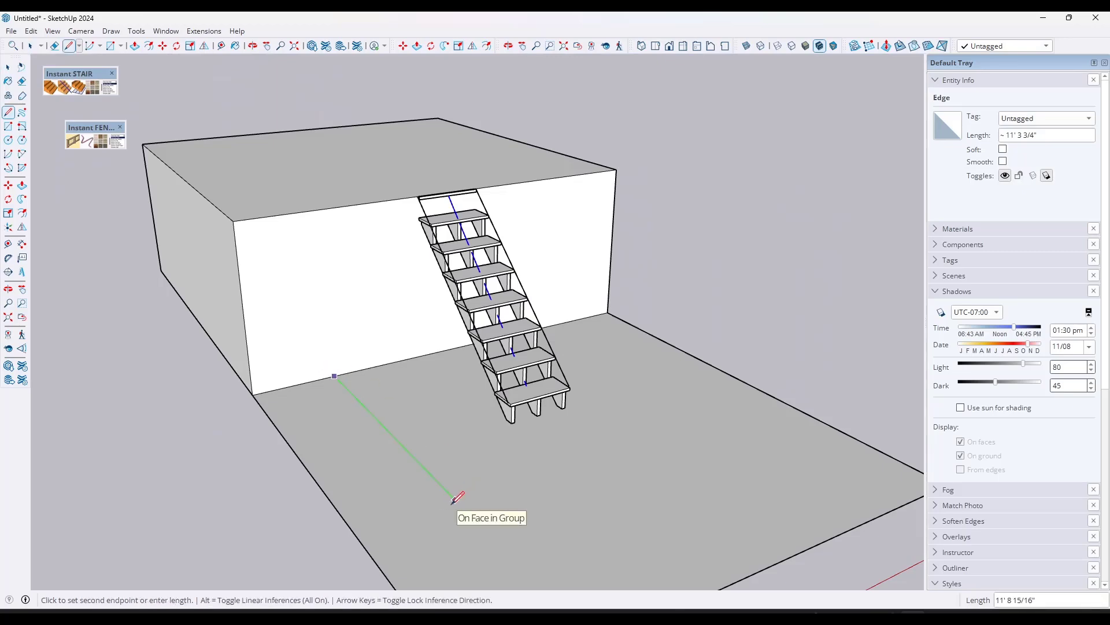
text(15')
key(Return)
key(space)
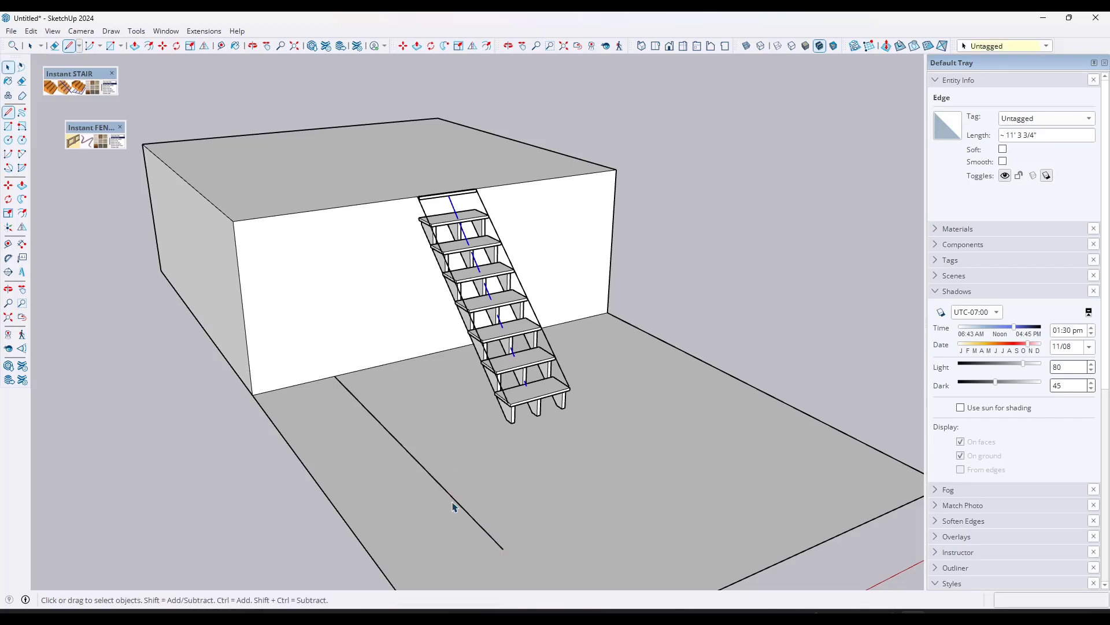
Draw a vertical line up the wall and a sloped line to the 15' line's far end, erasing the vertical and floor helper lines.
key(l)
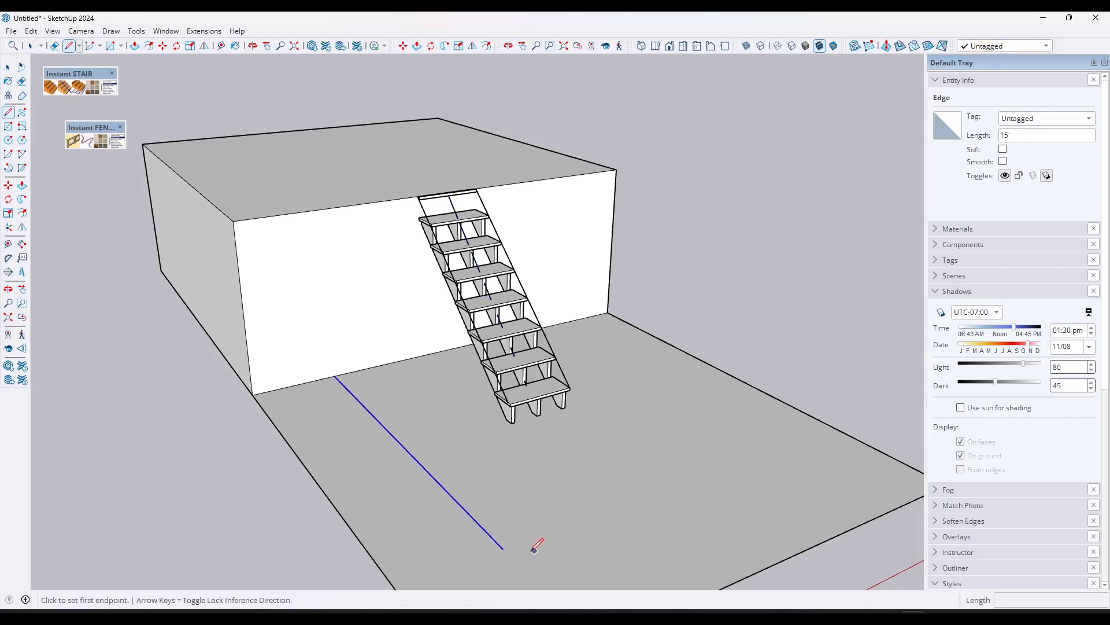
key(space)
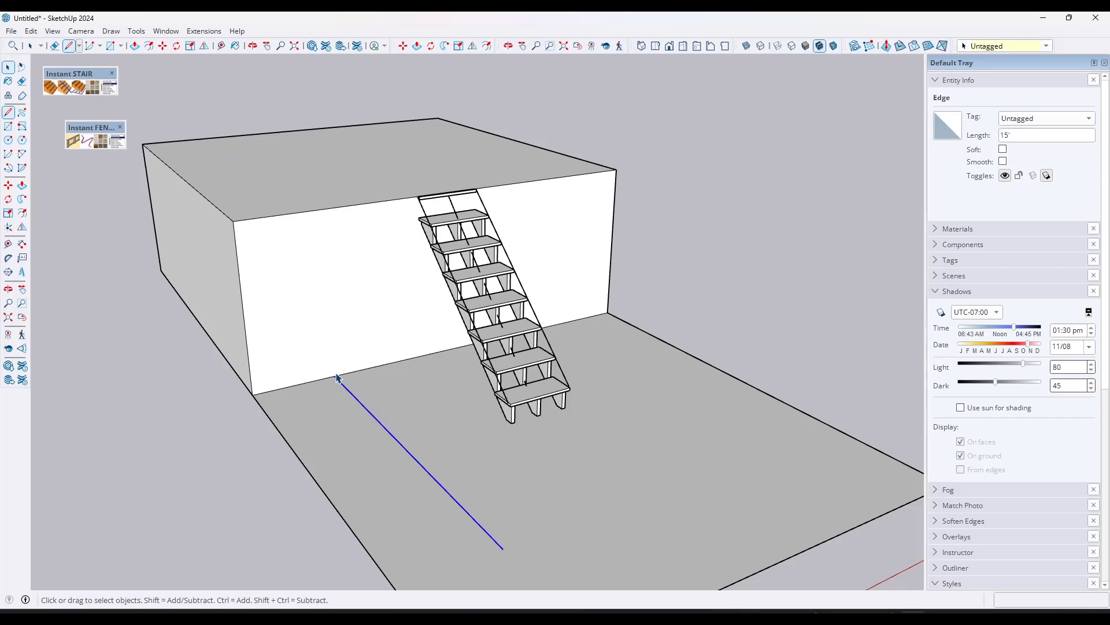
click(334, 376)
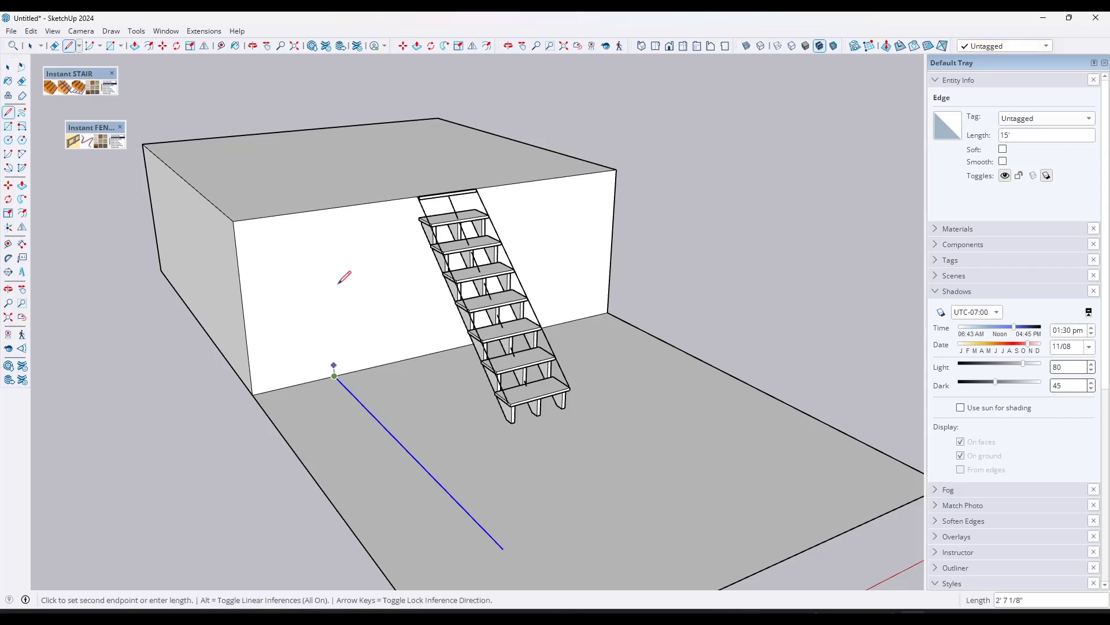
click(322, 208)
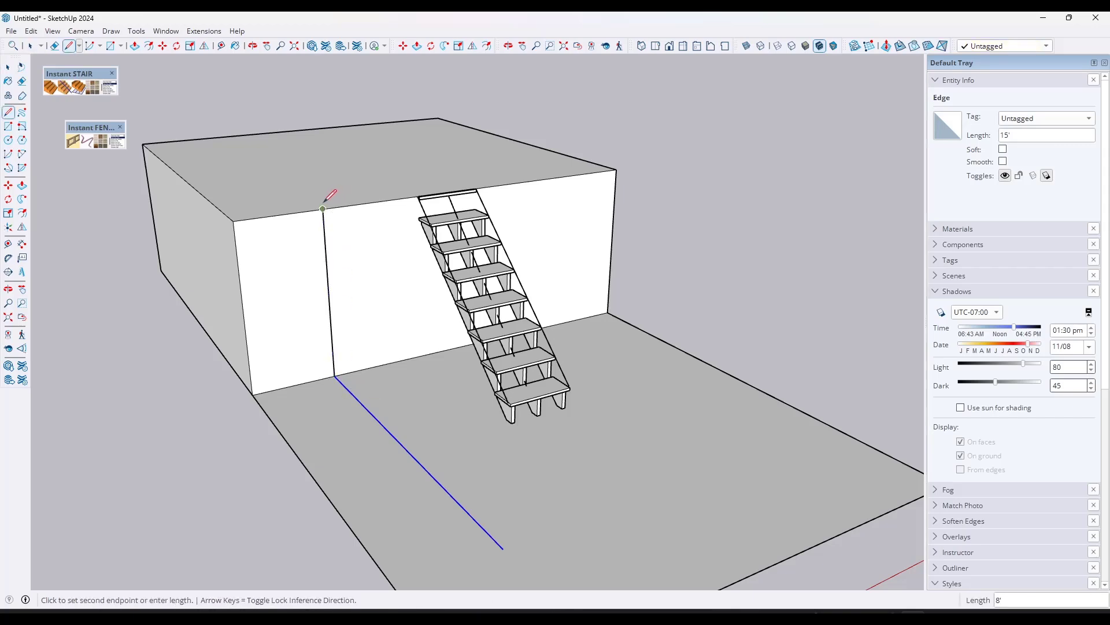
click(503, 548)
key(space)
key(e)
click(330, 318)
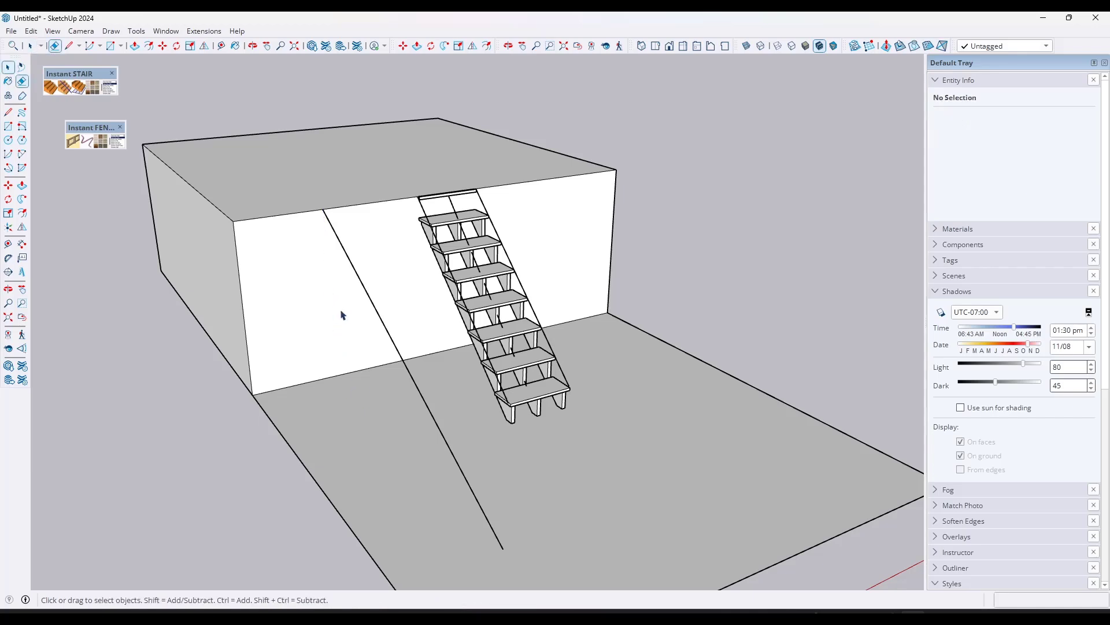
Create another Deck Stair 1 stair along the second, longer sloped alignment line.
click(50, 88)
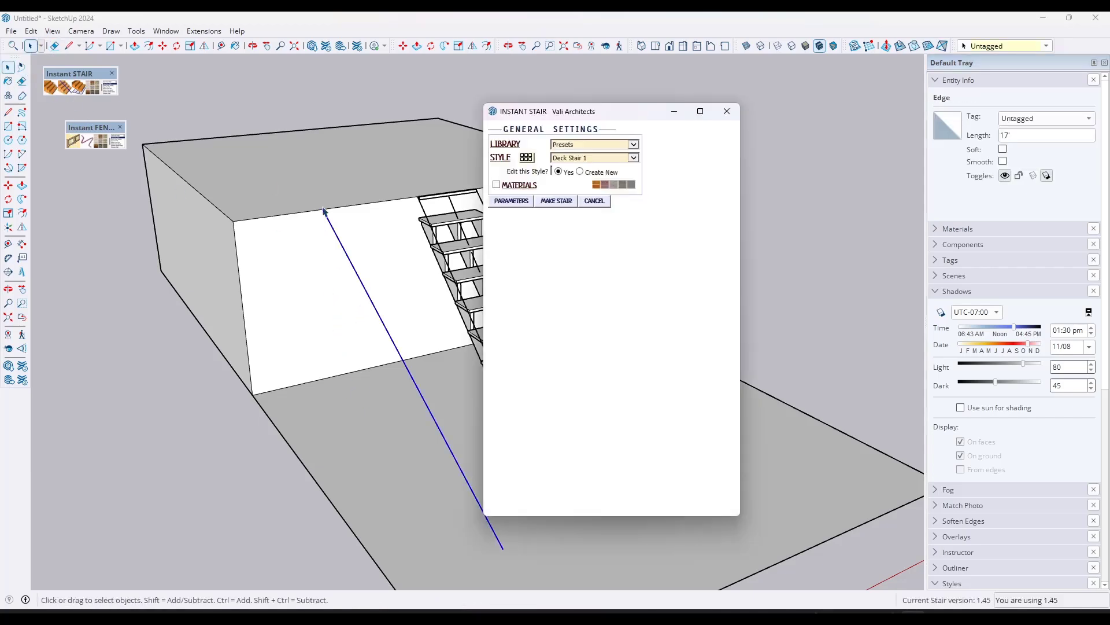
click(558, 201)
key(Escape)
click(63, 87)
click(546, 201)
click(501, 487)
Create a flat rectangular Sandbox grid with 2' spacing on open ground beside the platform and its stairs.
middle_drag(469, 376, 724, 341)
middle_drag(599, 259, 335, 373)
scroll(409, 317, down, 3)
middle_drag(409, 318, 681, 223)
scroll(465, 324, down, 2)
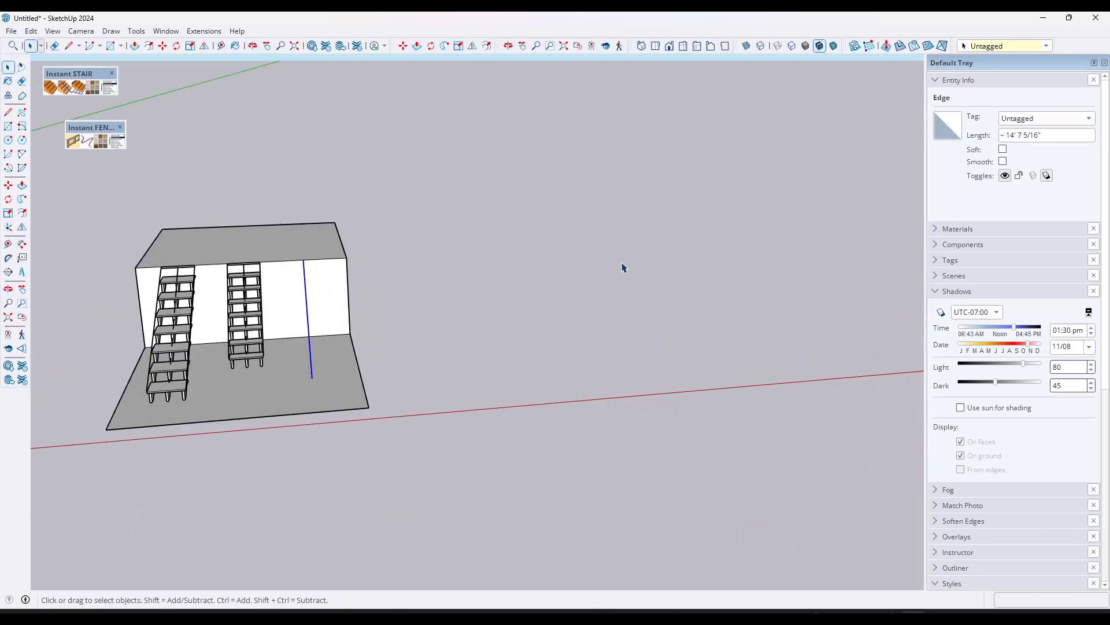
click(869, 46)
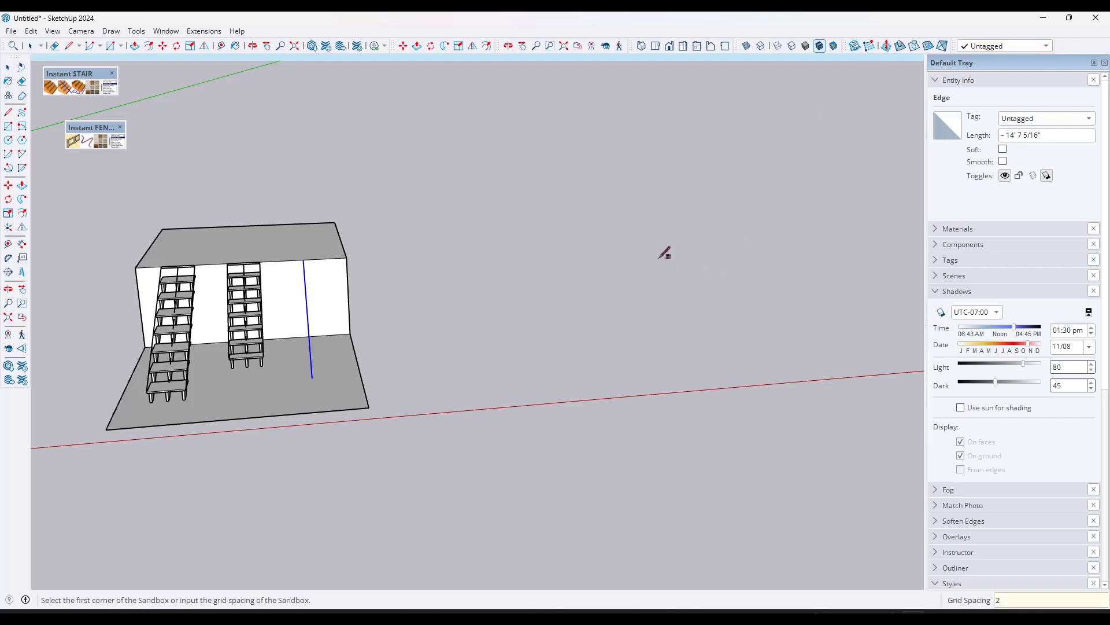
click(463, 293)
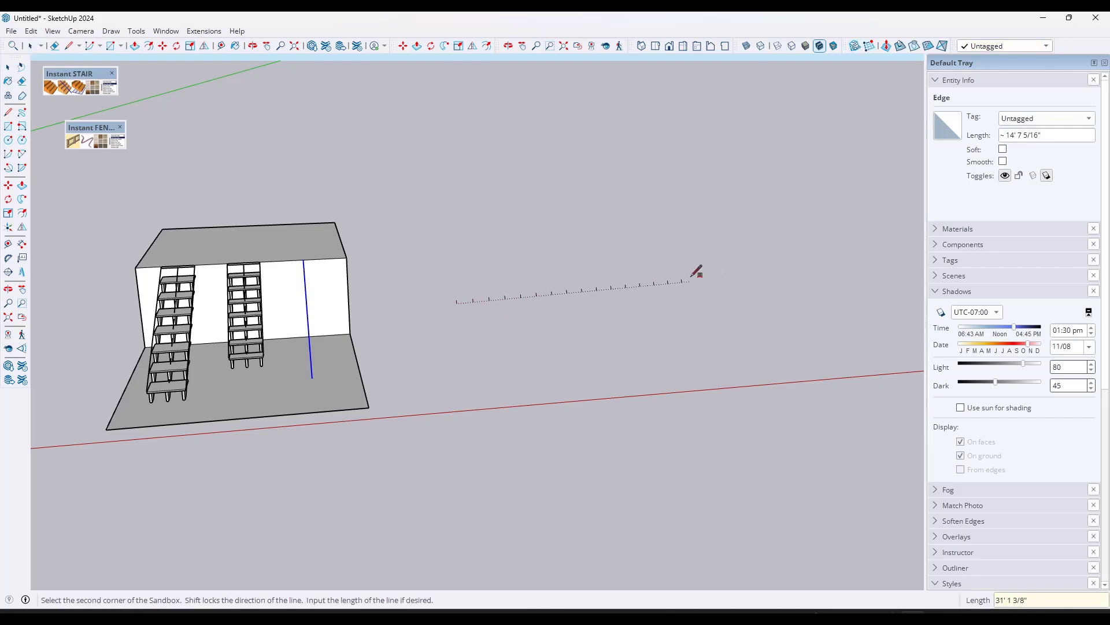
click(754, 281)
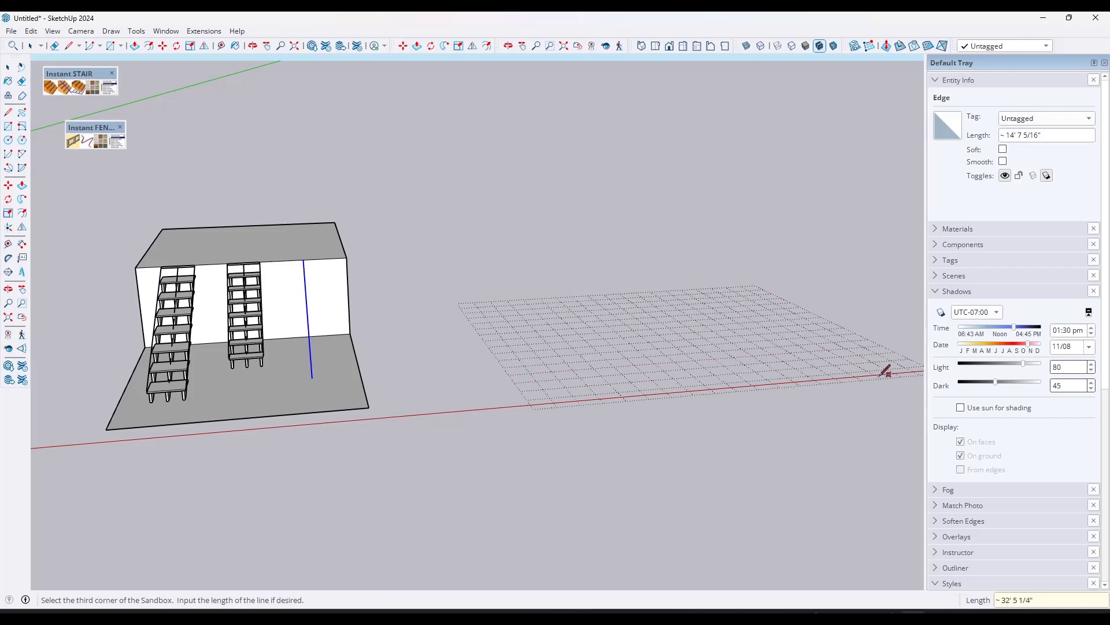
click(915, 399)
Open the Sandbox grid group and reverse all of its faces.
double_click(629, 364)
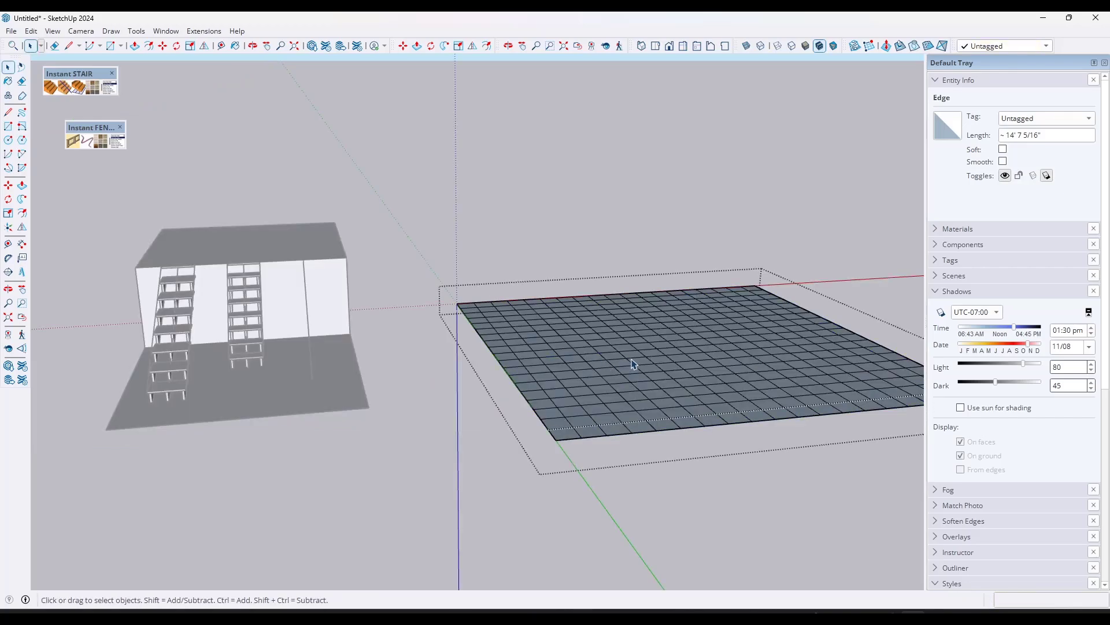
triple_click(633, 364)
right_click(633, 364)
click(674, 176)
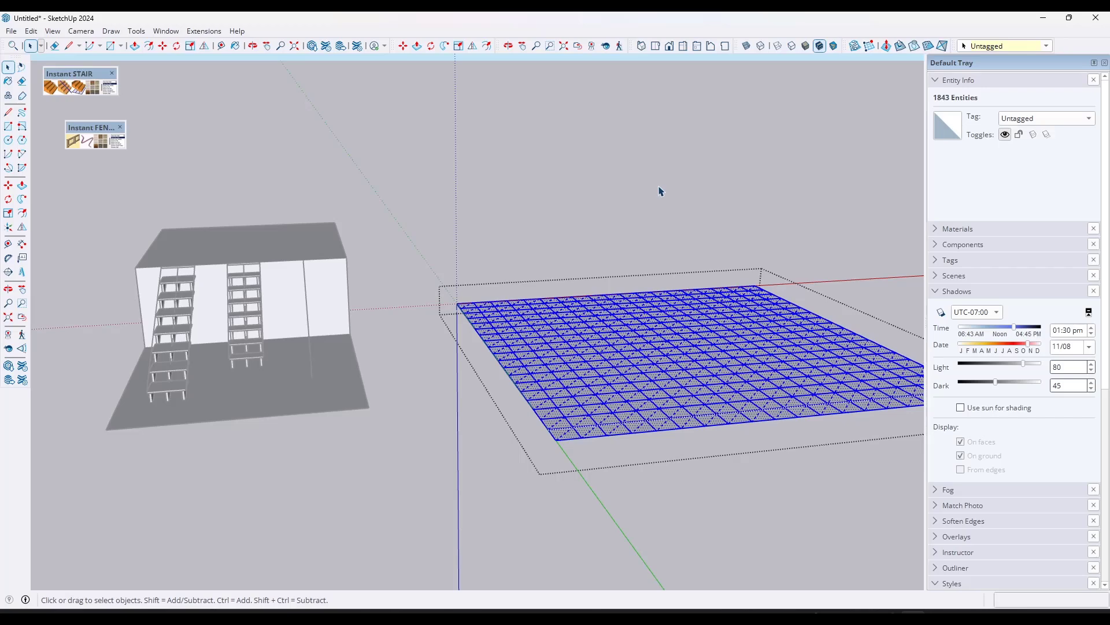
click(663, 256)
Smoove the grid upward at three points along its back edge with a 30' radius, forming a hill, and leave the group.
key(s)
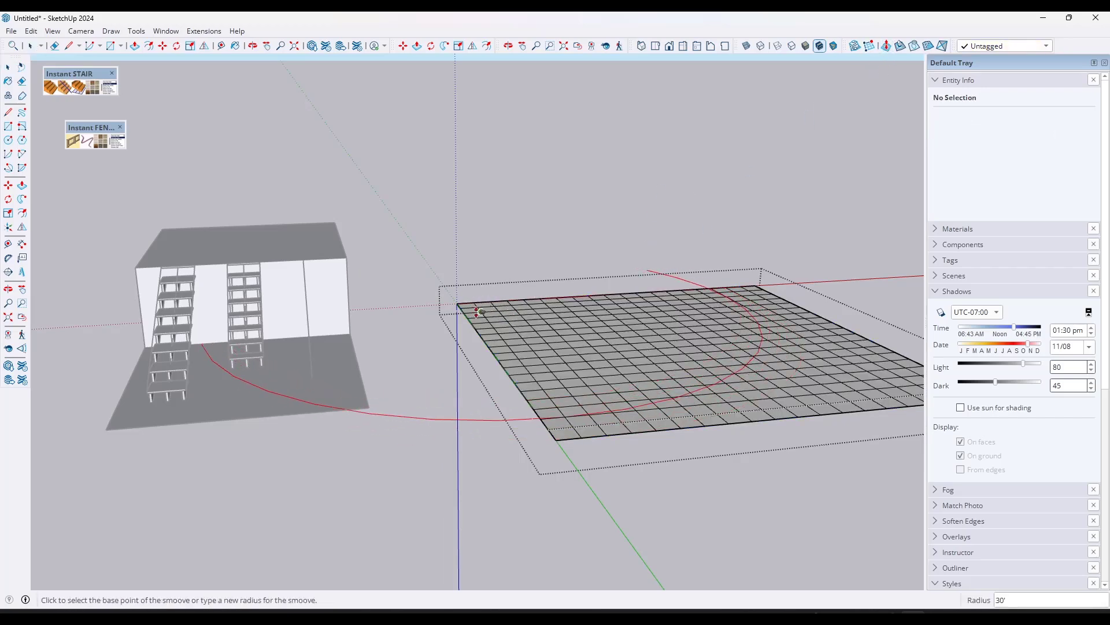
click(485, 309)
click(485, 249)
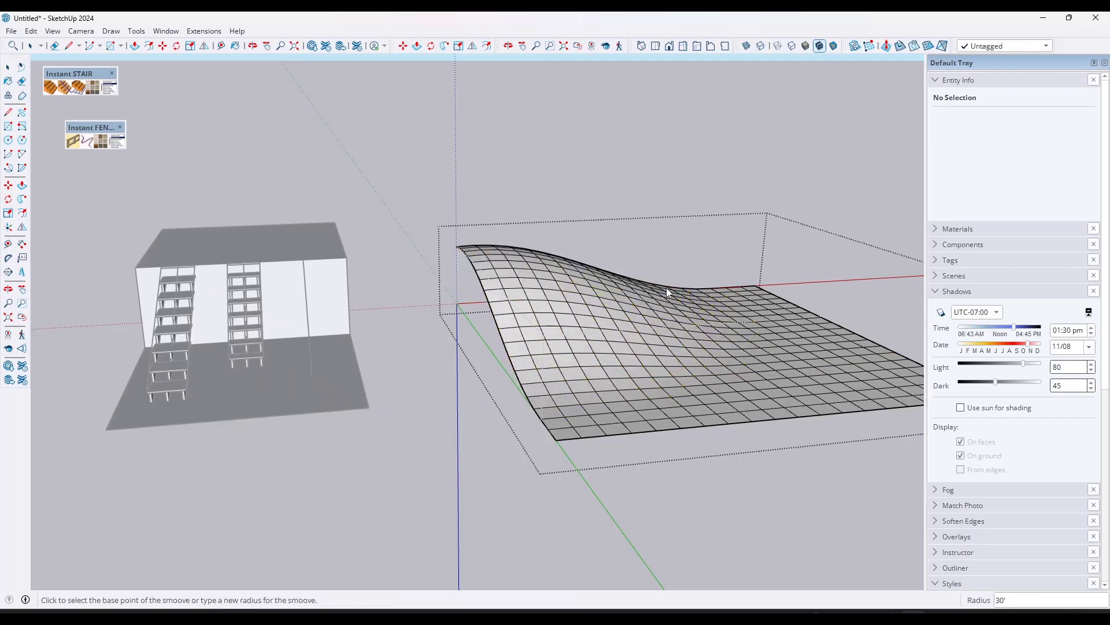
click(673, 280)
click(694, 249)
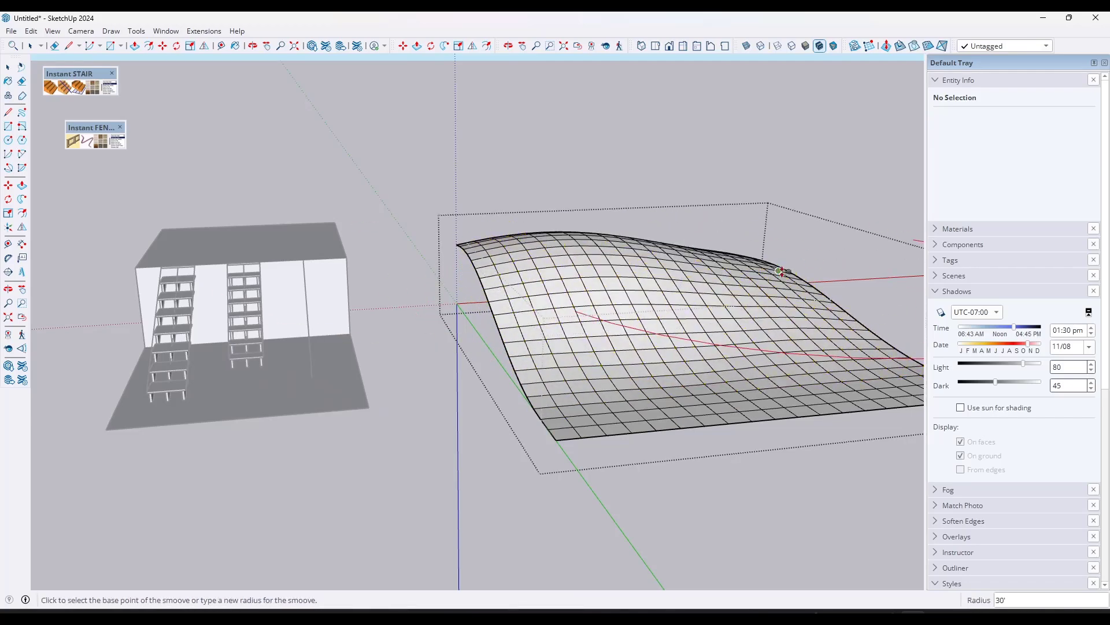
click(786, 266)
click(743, 238)
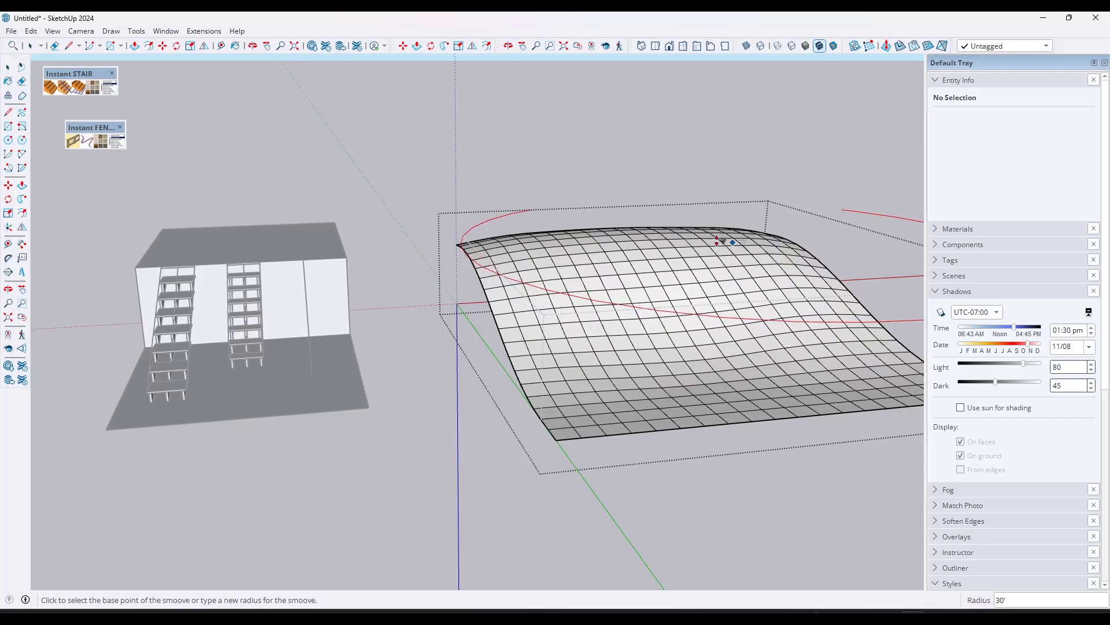
key(space)
click(590, 247)
middle_drag(590, 248, 855, 216)
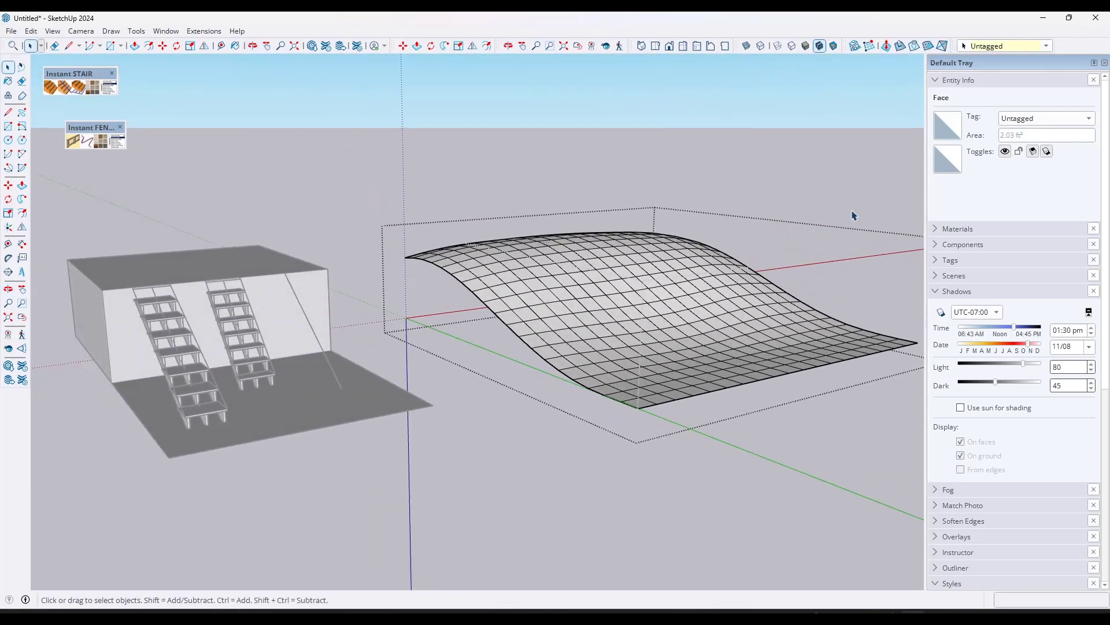
scroll(749, 257, up, 3)
click(749, 258)
Draw a 24' horizontal line out from the hilltop, a vertical line down to the slope, and a sloped line back to the start.
mouse_move(749, 257)
middle_down()
mouse_move(689, 256)
mouse_move(806, 268)
mouse_move(582, 285)
middle_up()
key(l)
click(446, 229)
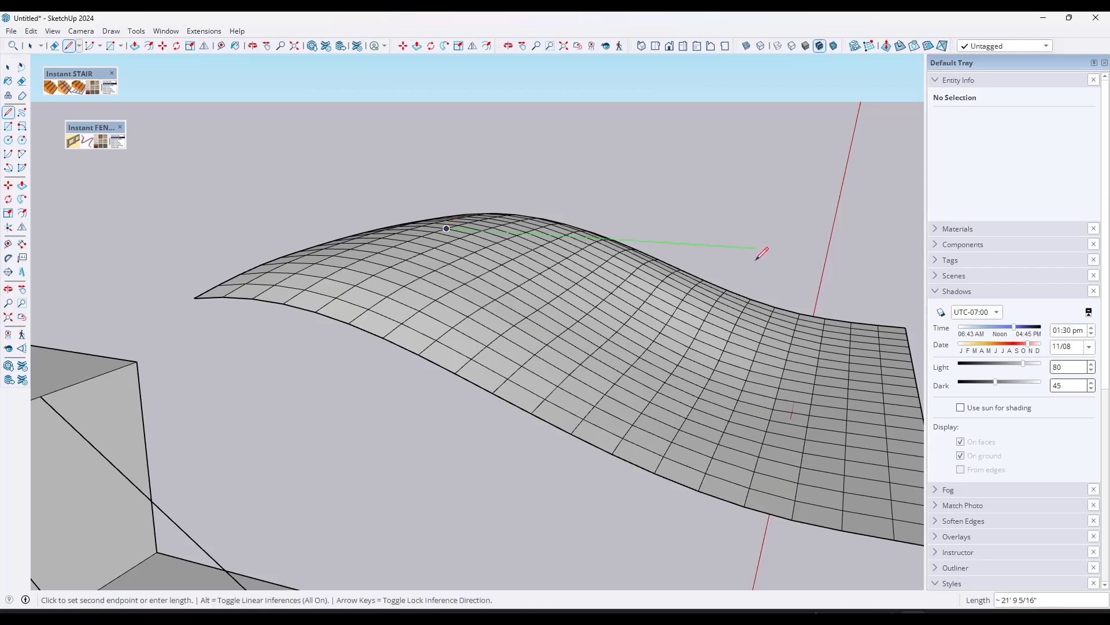
click(793, 250)
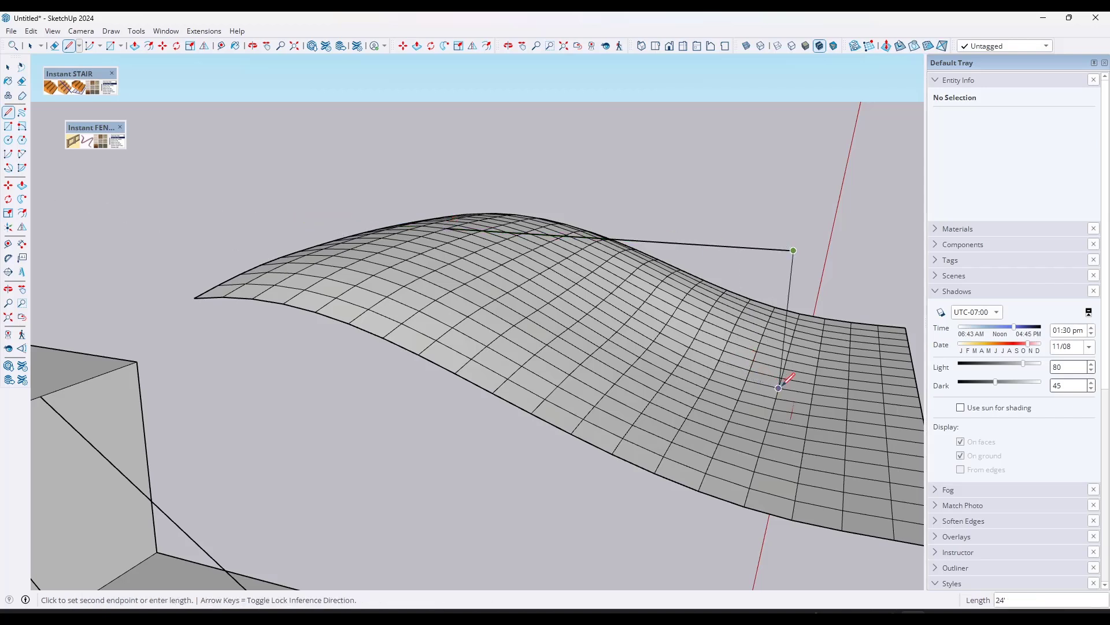
click(779, 388)
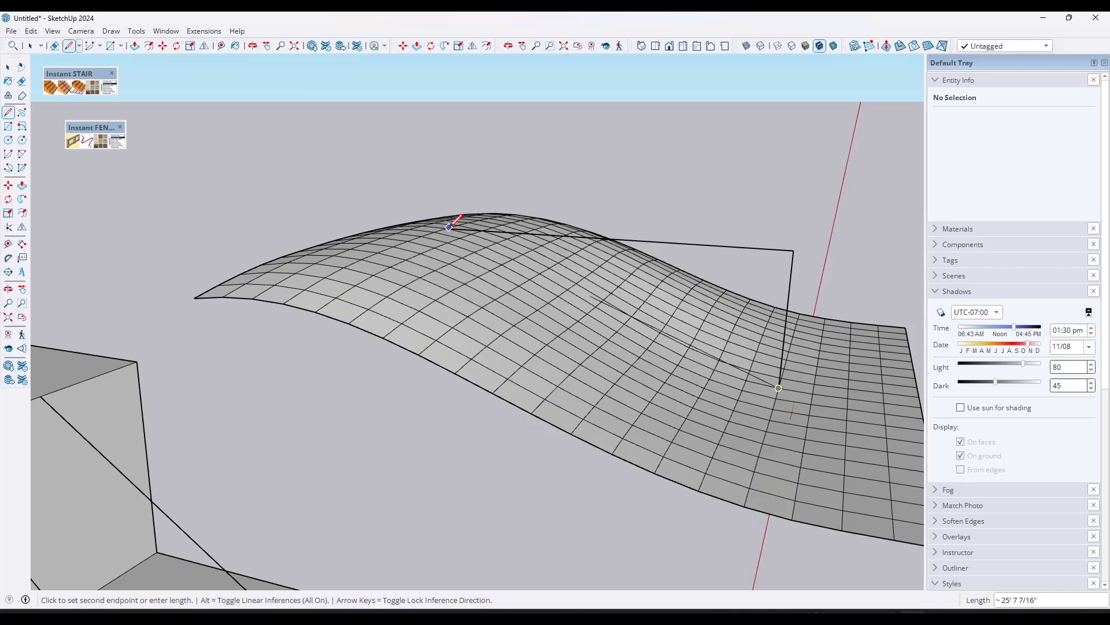
scroll(454, 220, up, 2)
click(449, 223)
Erase the horizontal and vertical helper lines, keeping only the sloped line over the terrain.
scroll(449, 223, down, 5)
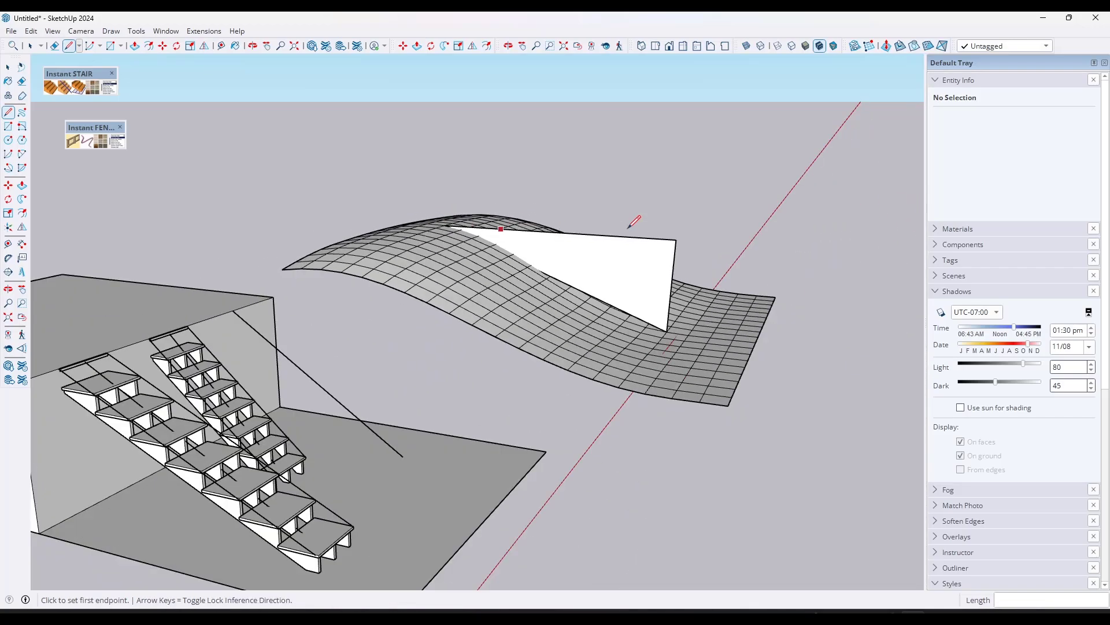
key(e)
click(675, 239)
key(space)
Create a stair along the terrain's sloped line with Stair from Alignment, using the Site Stair preset.
scroll(674, 255, up, 5)
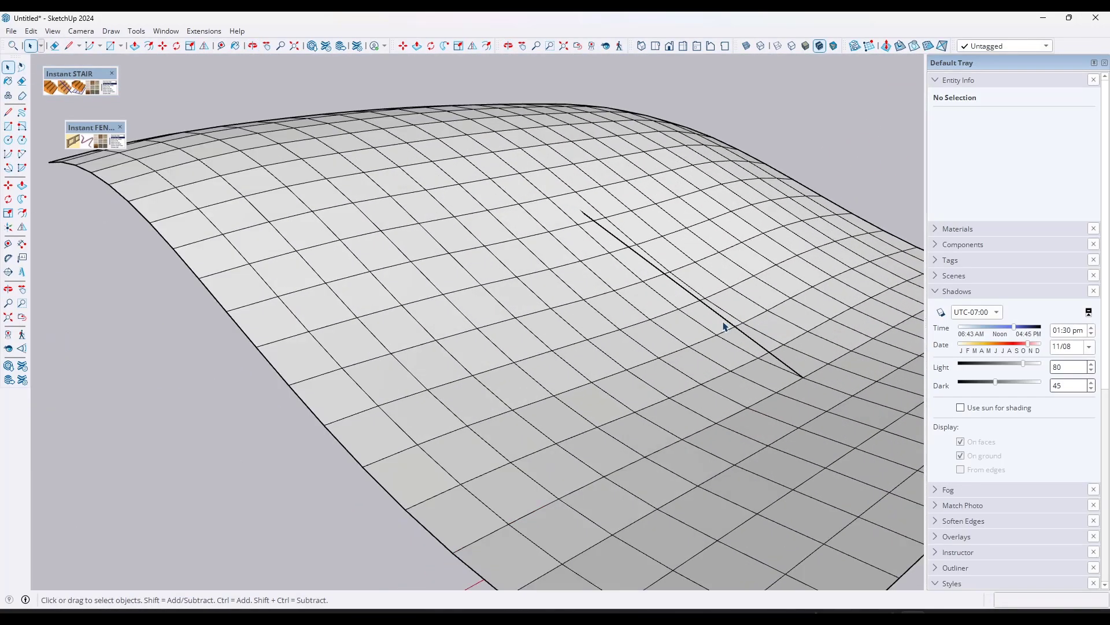
click(732, 322)
middle_drag(731, 322, 49, 128)
click(63, 87)
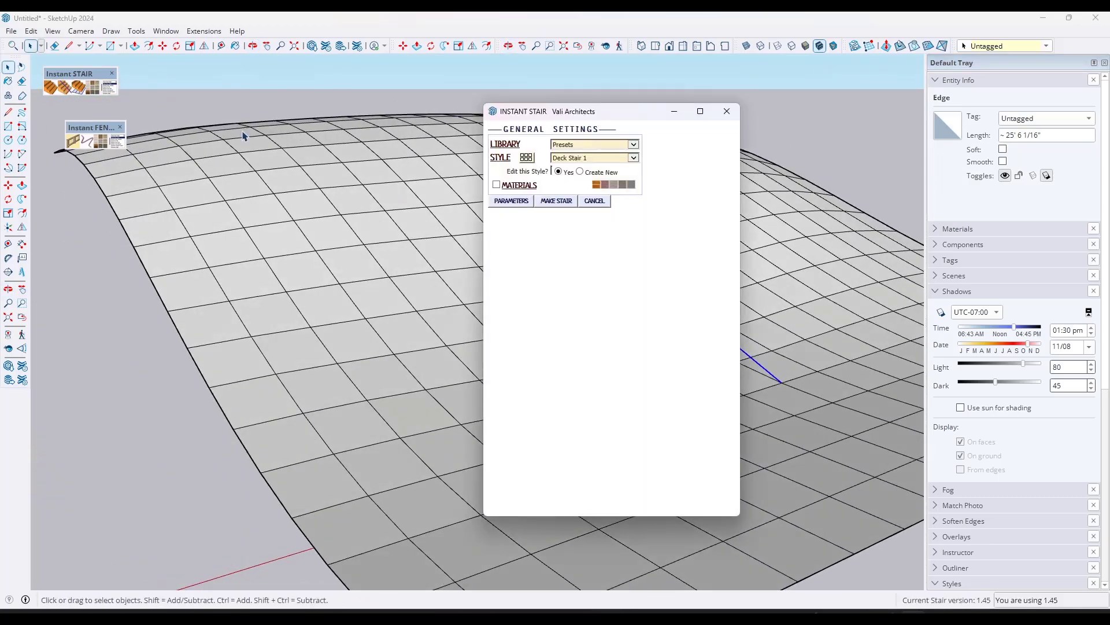
click(527, 158)
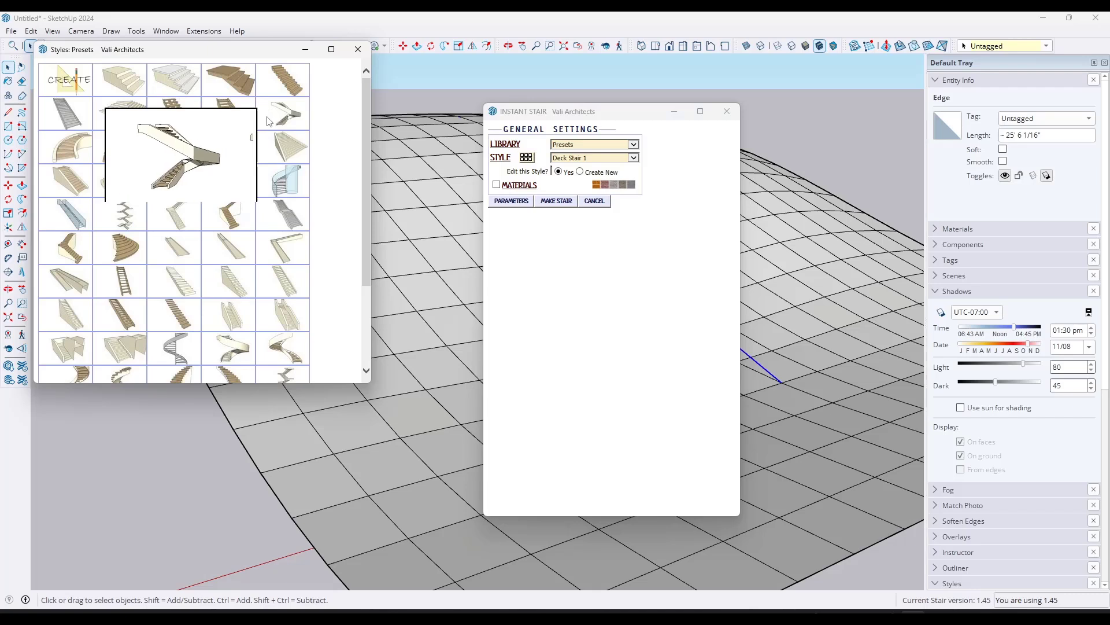
scroll(329, 222, down, 3)
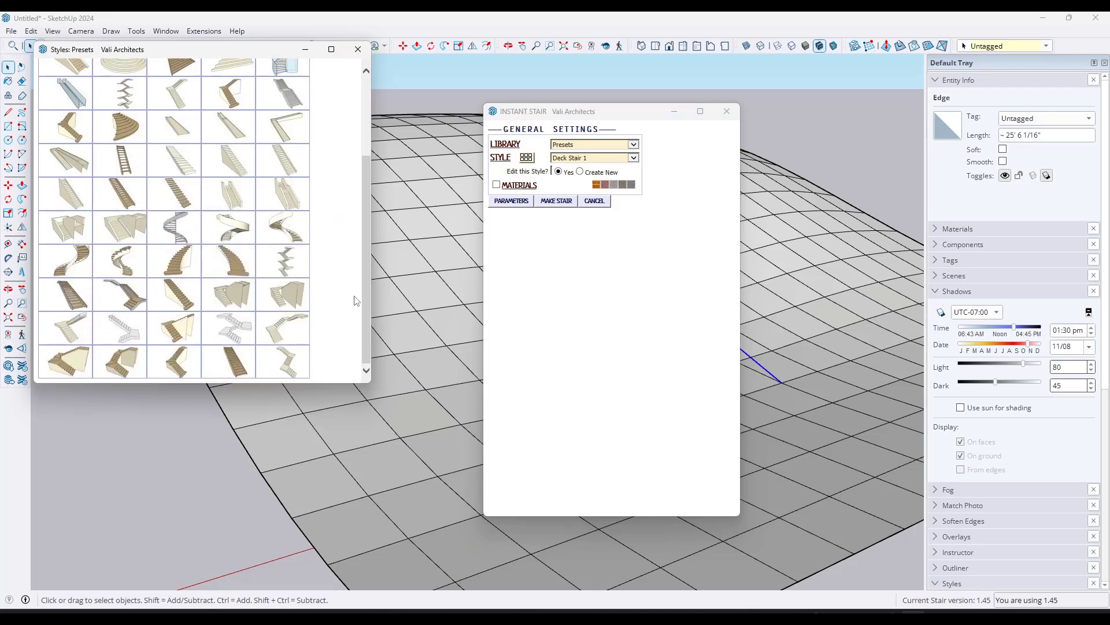
mouse_move(292, 200)
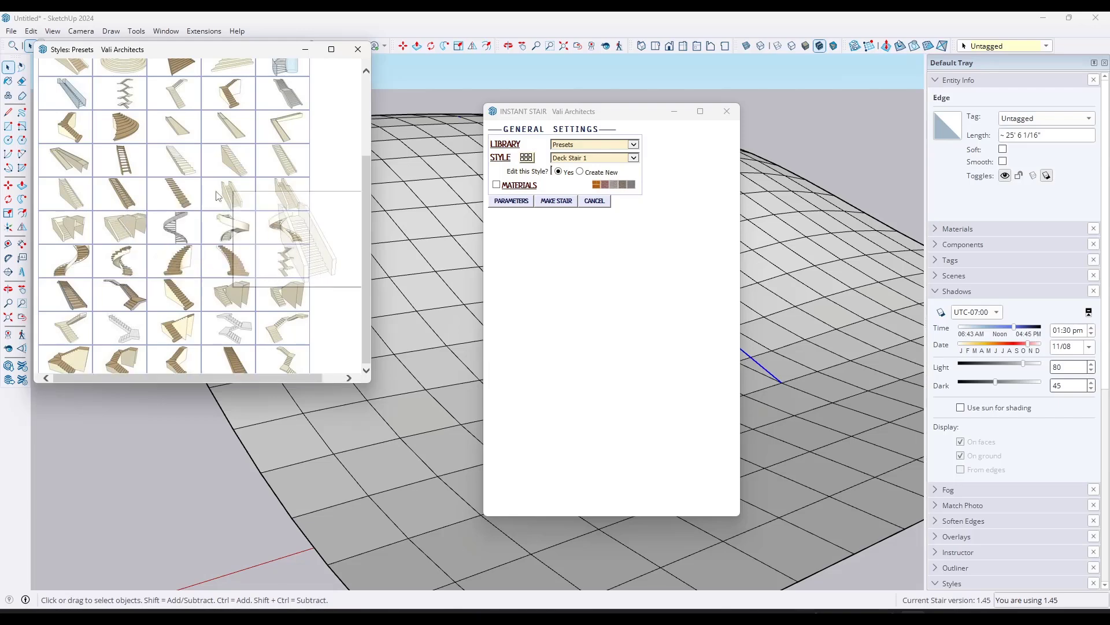
click(223, 197)
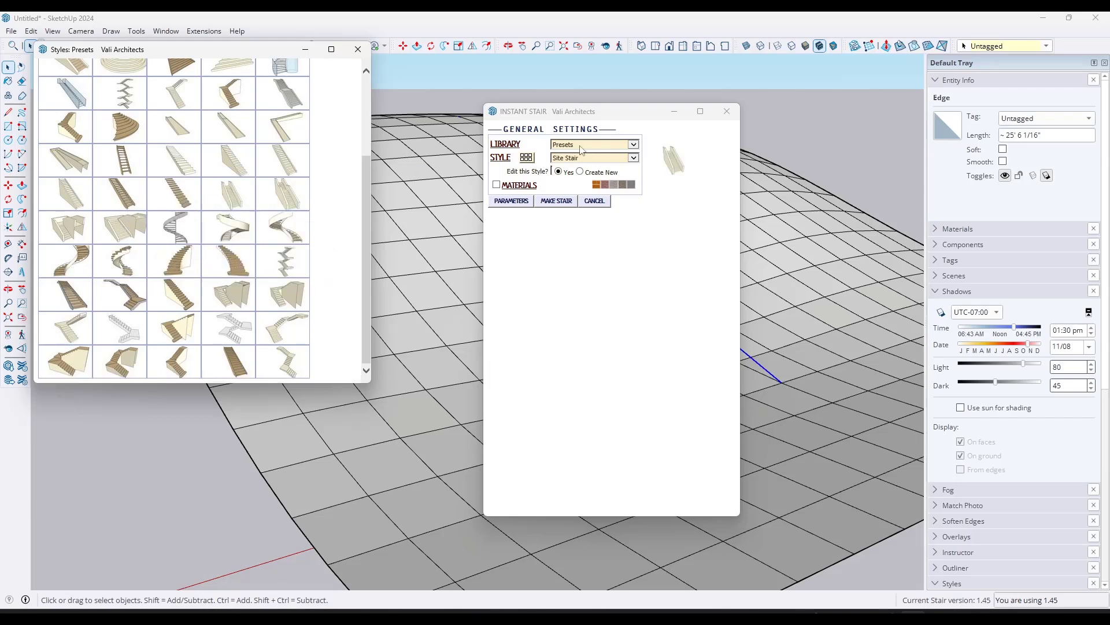
click(555, 201)
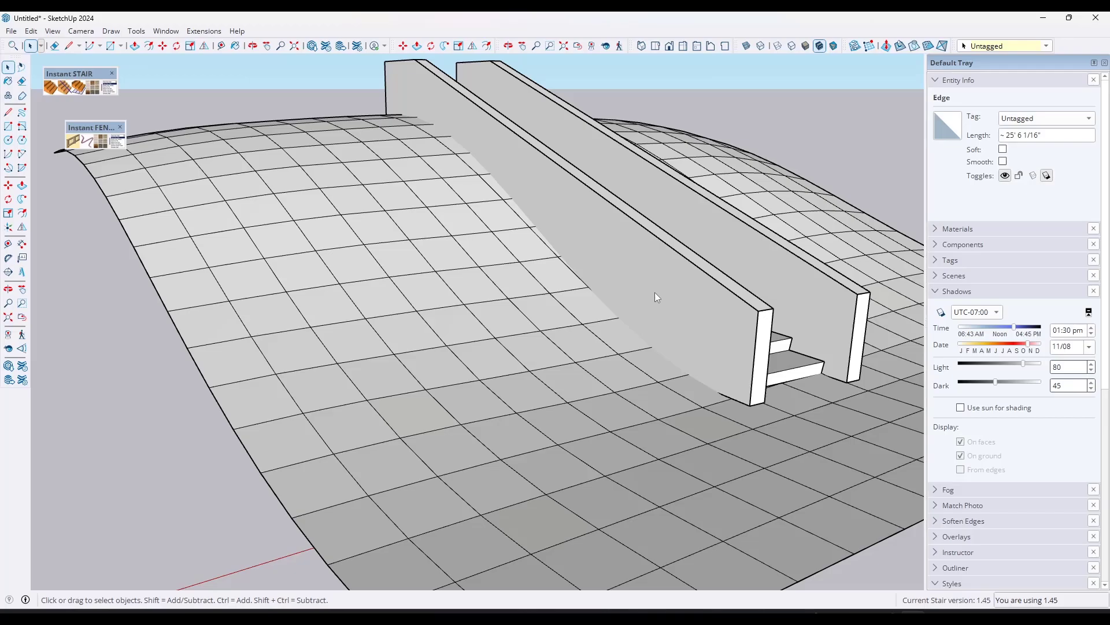
Soften the terrain group's edges at 20 degrees with smooth normals and soften coplanar enabled.
middle_drag(707, 283, 567, 370)
scroll(558, 366, up, 3)
scroll(582, 321, down, 4)
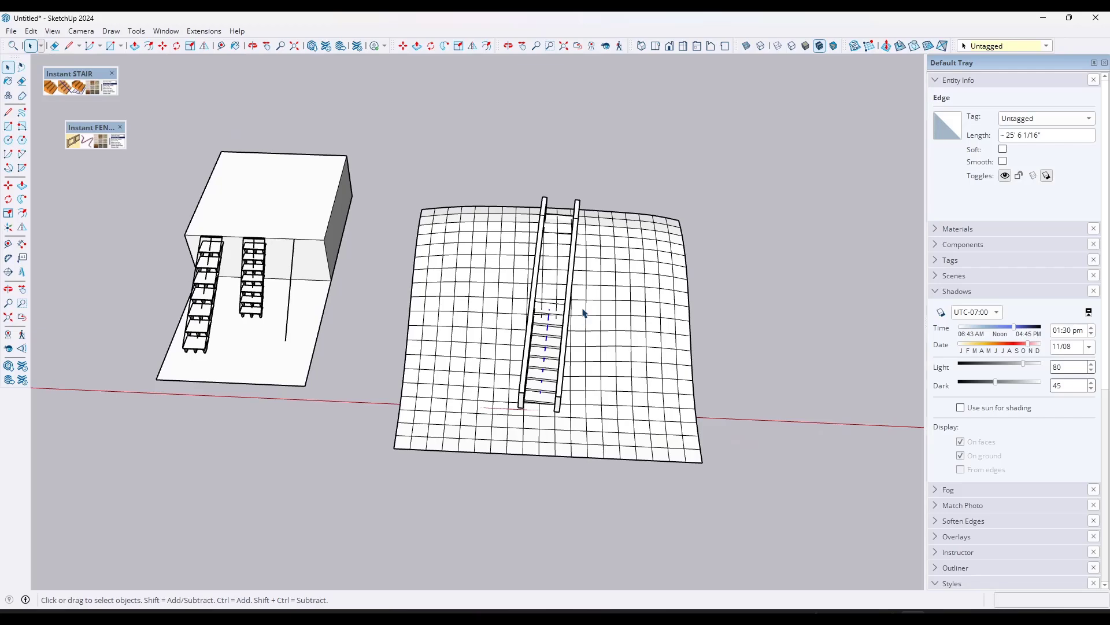
scroll(617, 272, up, 2)
click(618, 277)
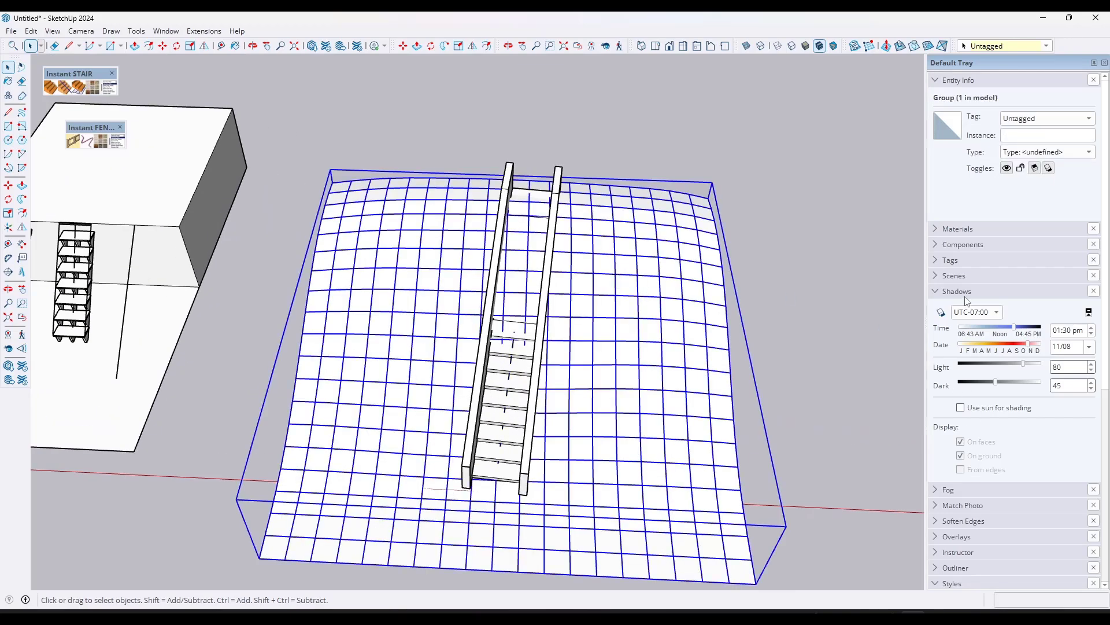
click(939, 292)
click(943, 402)
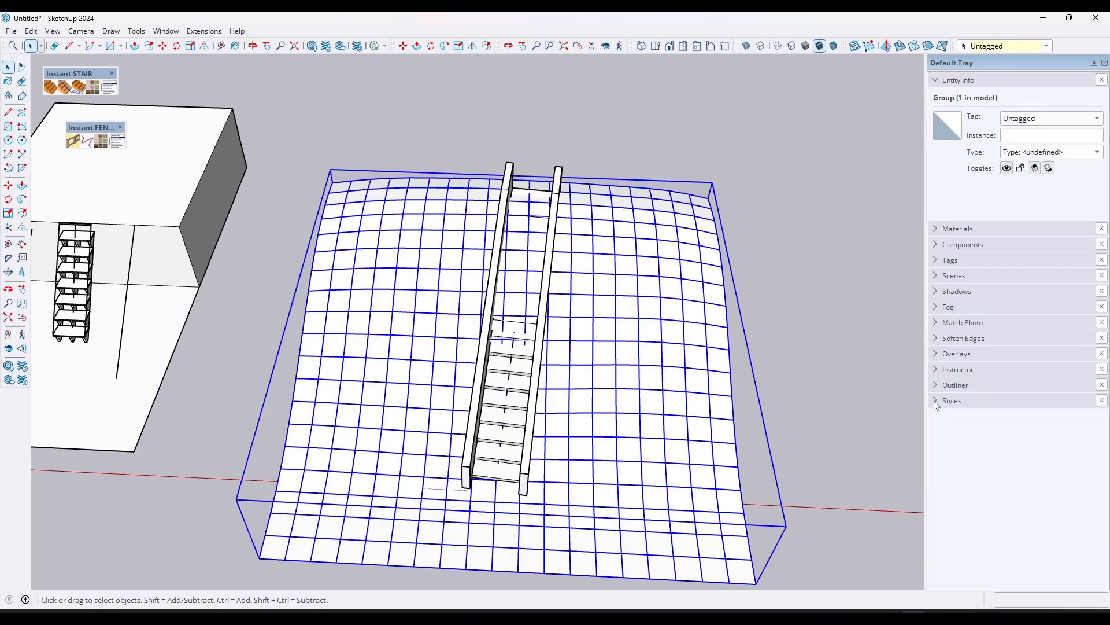
click(937, 338)
click(937, 412)
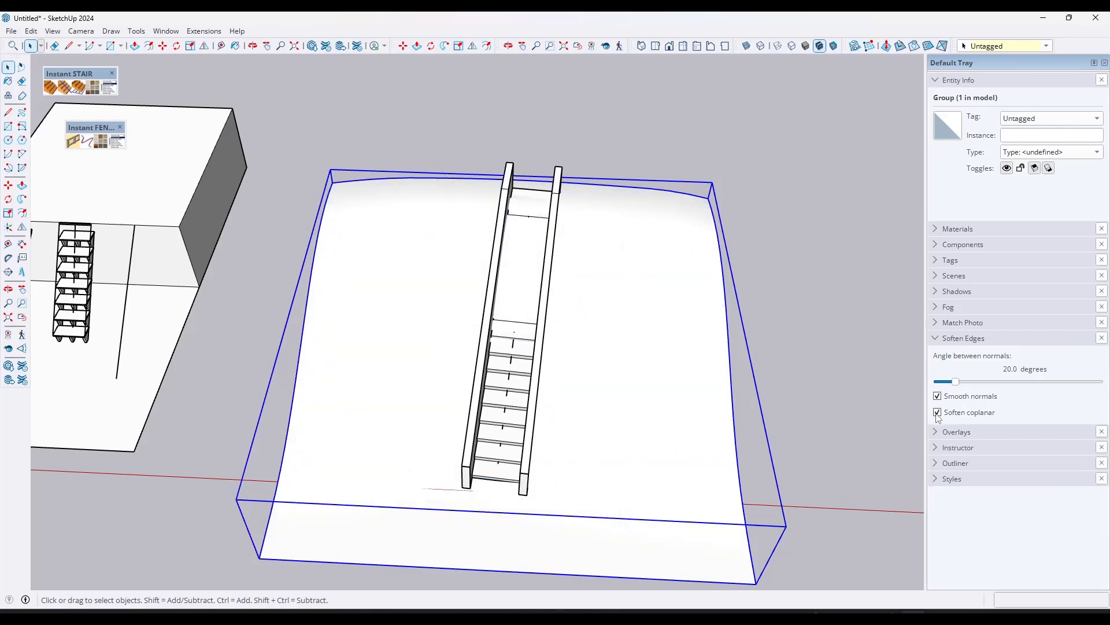
Open the terrain group and intersect all of its faces with the site stair.
middle_drag(617, 362, 598, 301)
double_click(599, 300)
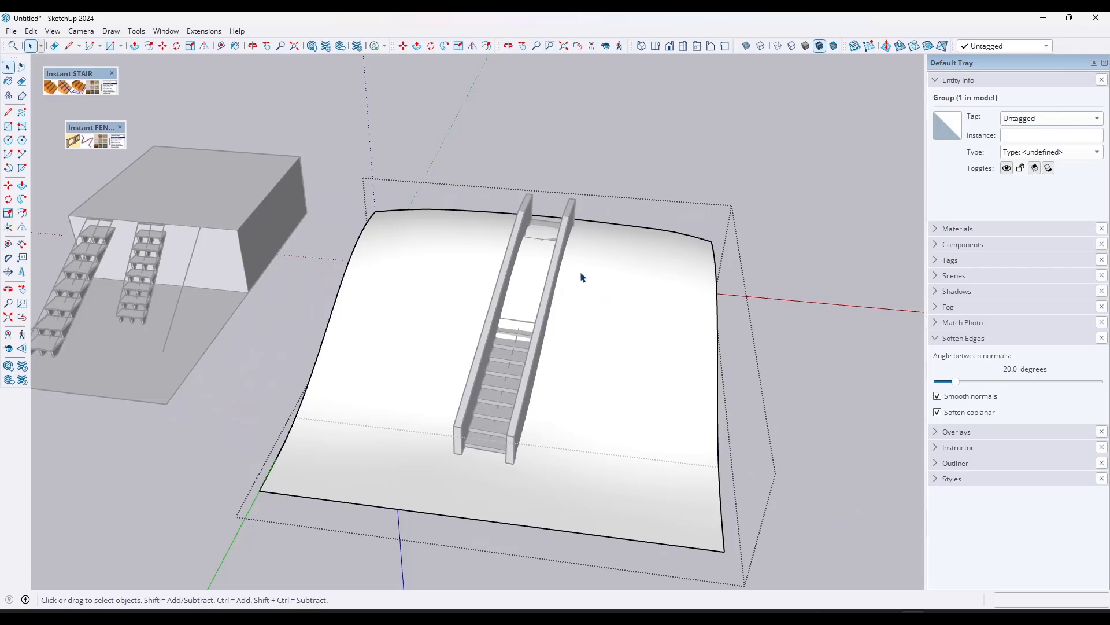
triple_click(583, 275)
right_click(580, 274)
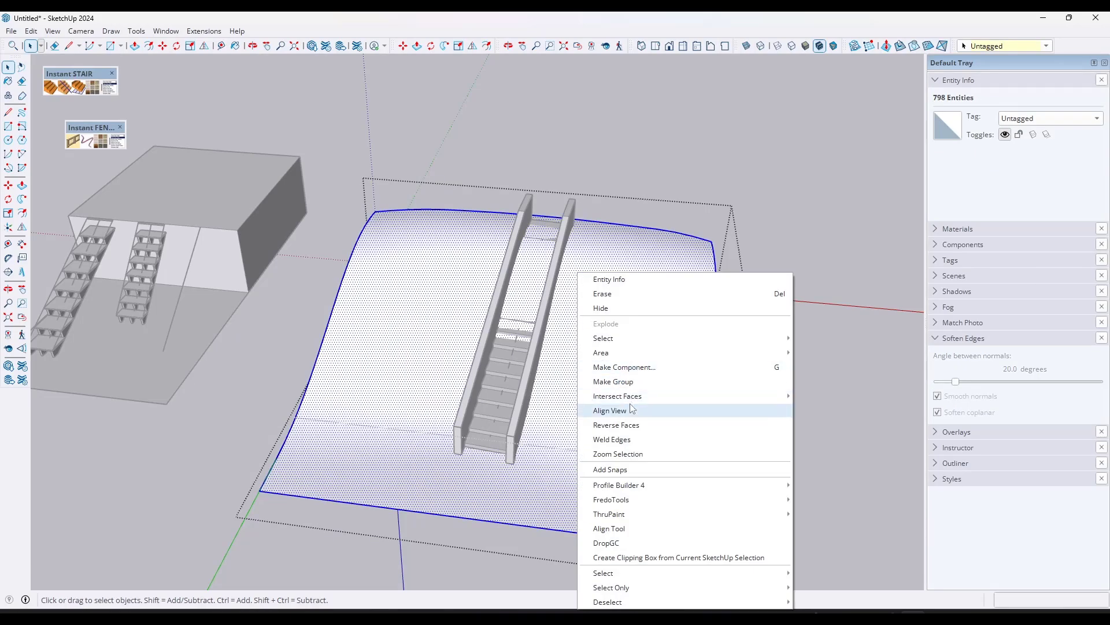
click(809, 394)
Delete the terrain surface covering the upper steps between the stair walls and erase the leftover edges near the top landing.
middle_drag(547, 327, 533, 280)
click(533, 280)
scroll(532, 280, up, 4)
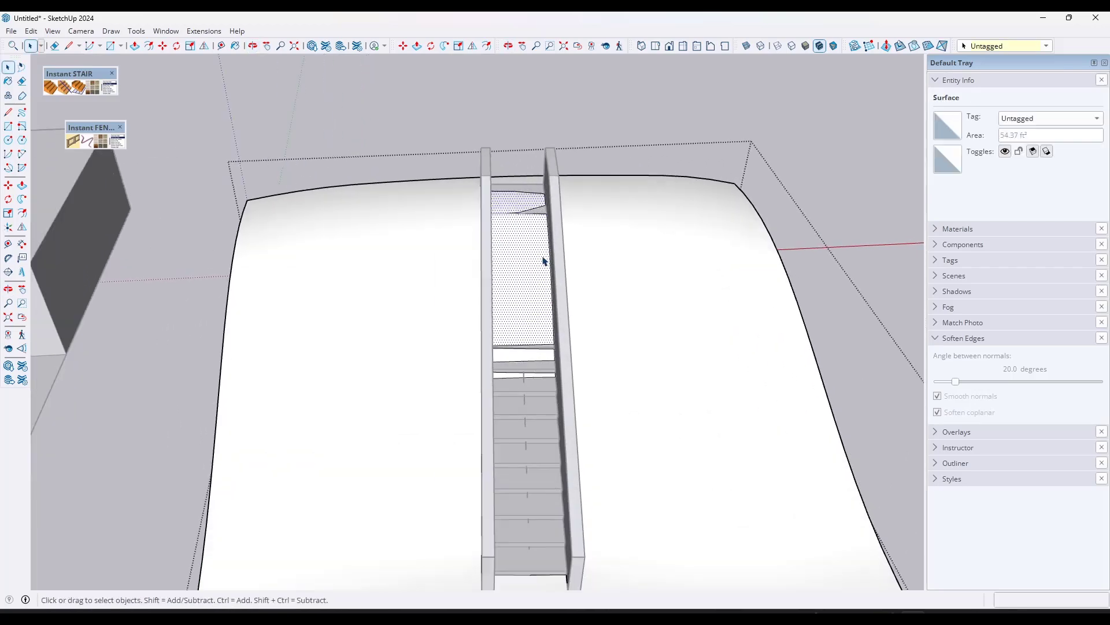
key(Delete)
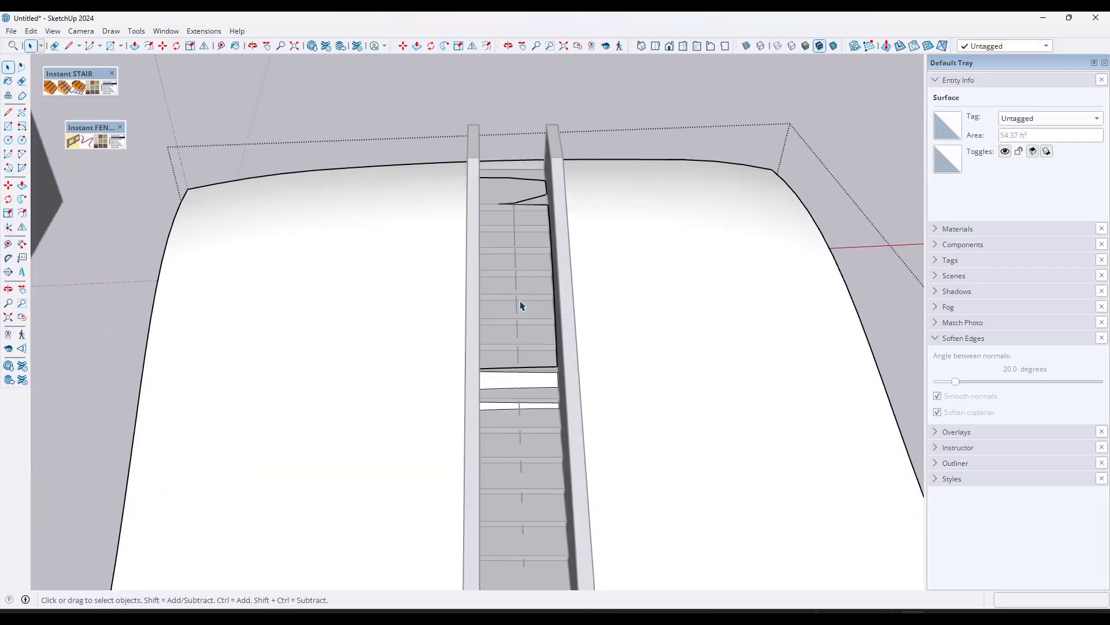
key(e)
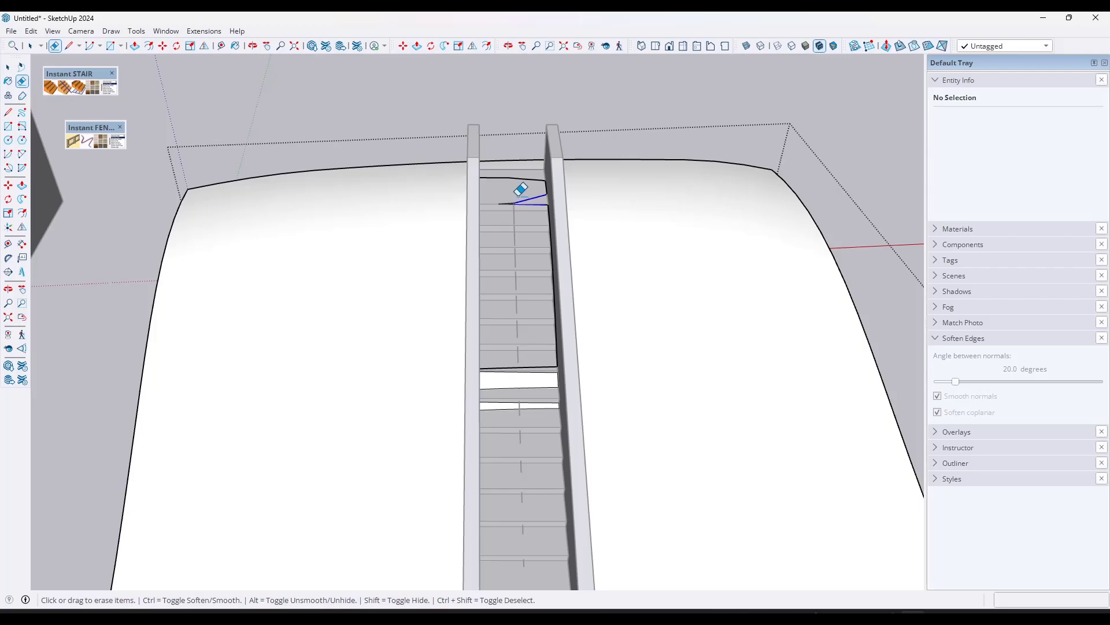
scroll(539, 198, up, 3)
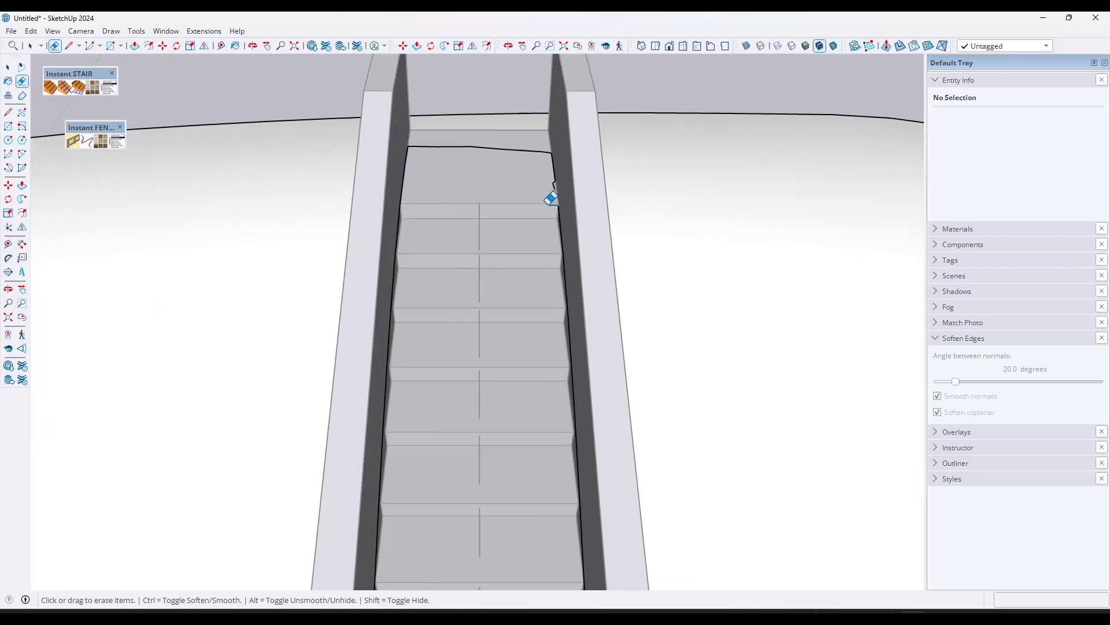
Display the hidden geometry and erase the terrain's hidden edges crossing the top landing and steps between the stair walls.
click(52, 30)
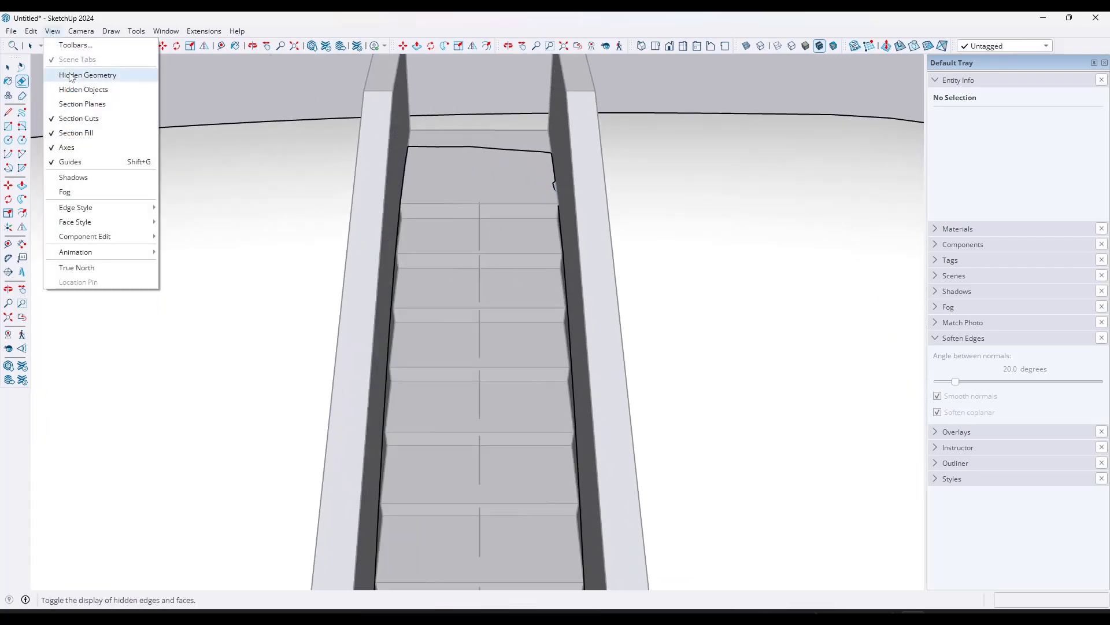
click(81, 74)
middle_drag(445, 236, 449, 336)
ctrl+drag(426, 217, 546, 223)
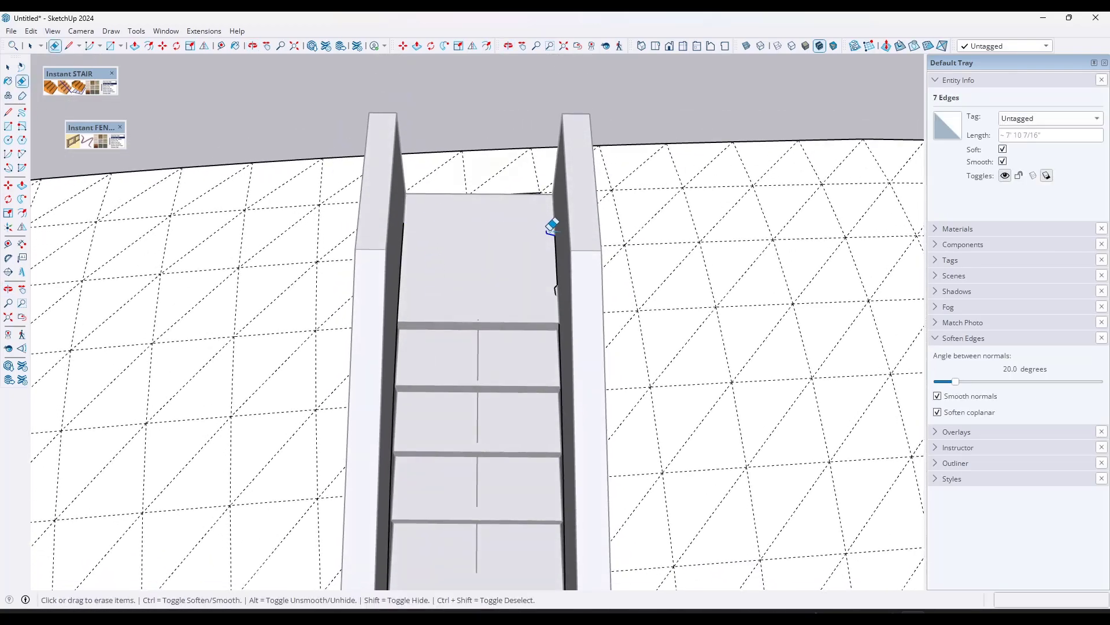
scroll(550, 223, down, 5)
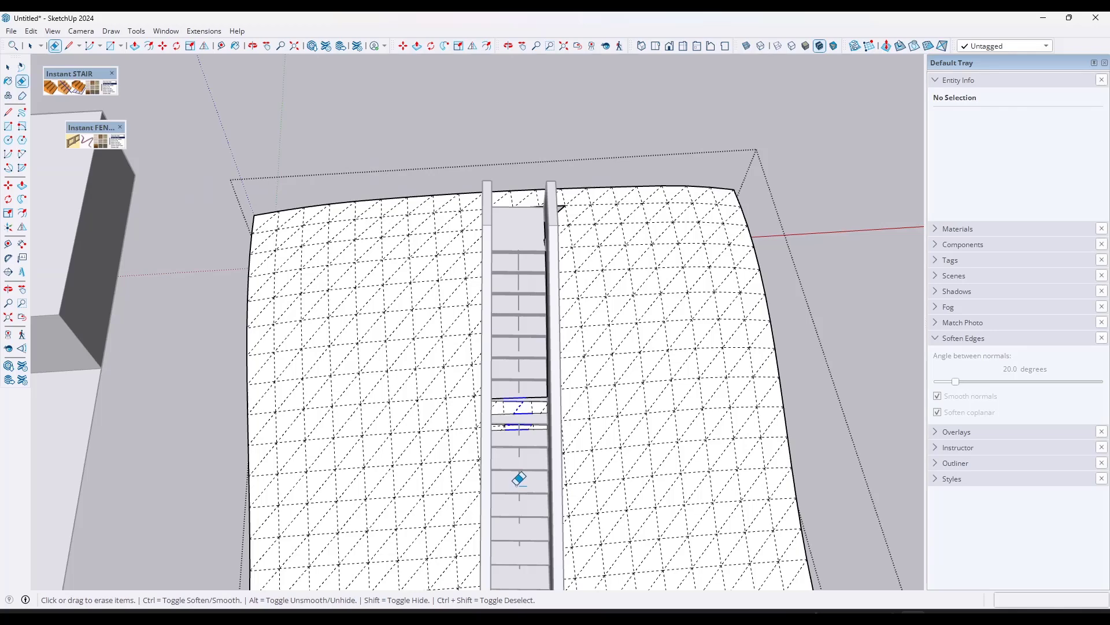
scroll(528, 388, up, 3)
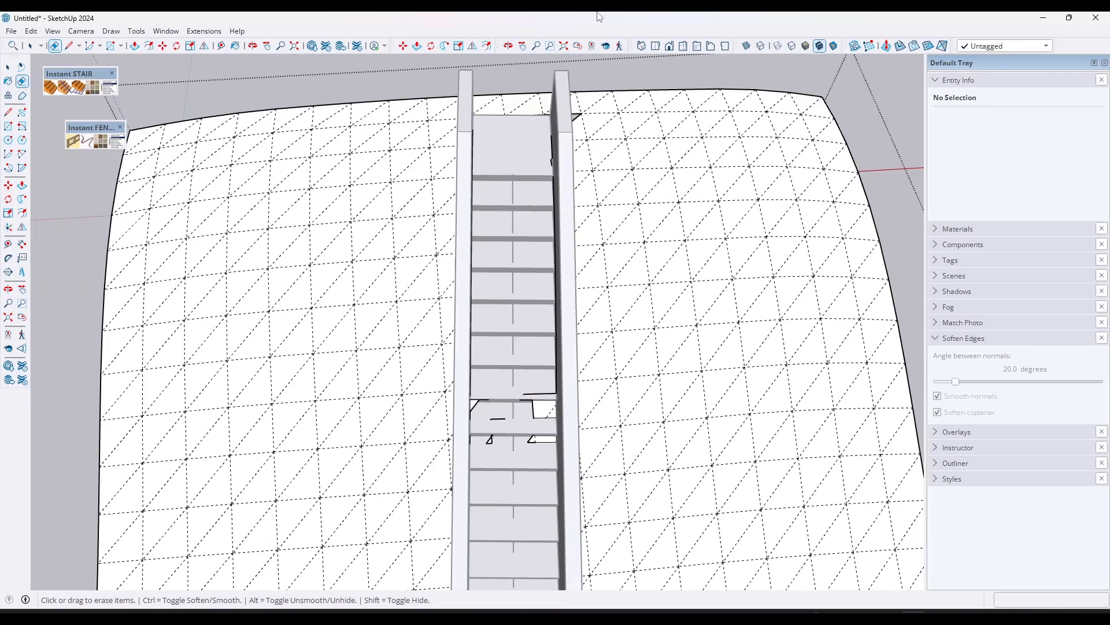
Switch to the standard top view and set the camera to parallel projection.
click(655, 46)
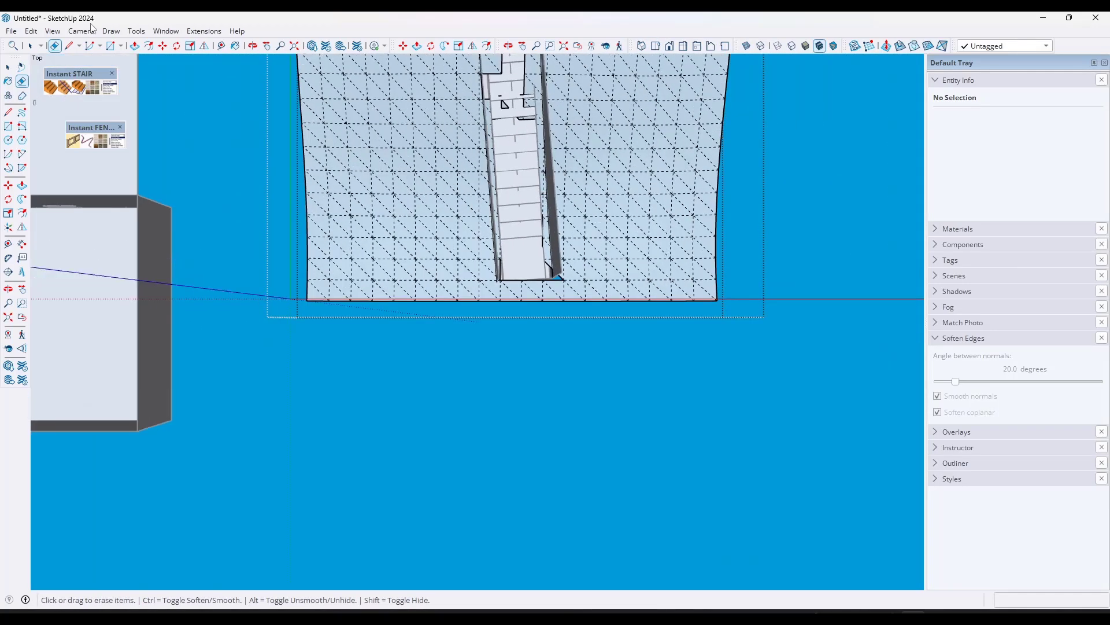
click(81, 31)
click(173, 88)
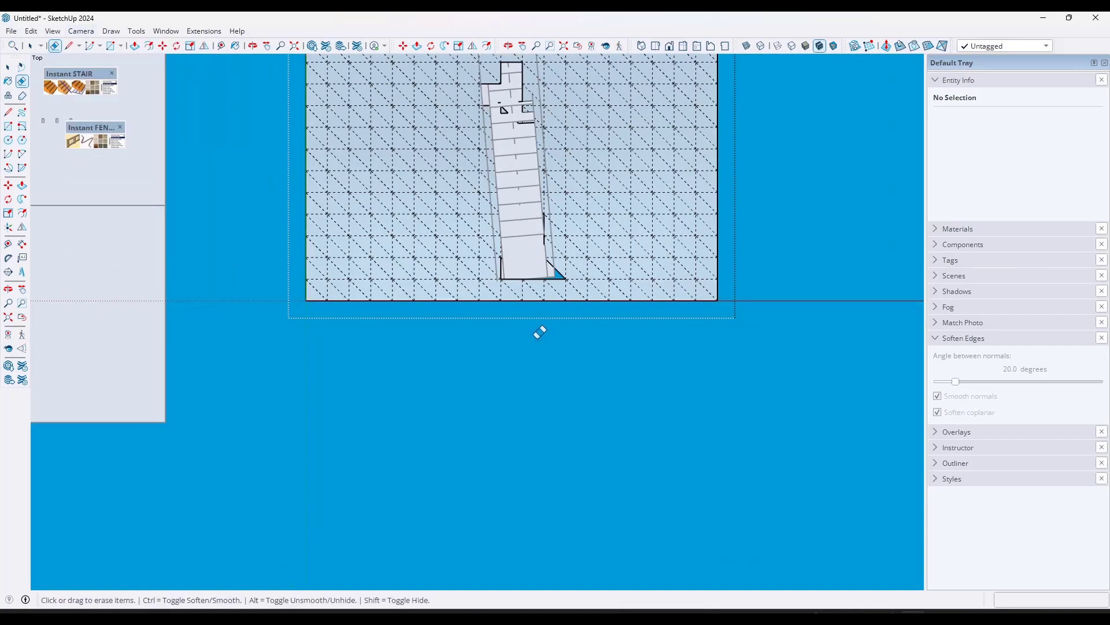
Reorient the drawing axes about the existing origin beside the terrain so that the blue axis points upward.
scroll(533, 168, down, 1)
scroll(528, 251, up, 2)
scroll(551, 179, down, 5)
mouse_move(550, 178)
middle_down()
mouse_move(594, 486)
mouse_move(535, 459)
mouse_move(508, 297)
mouse_move(550, 265)
mouse_move(640, 241)
mouse_move(330, 310)
middle_up()
click(8, 226)
click(341, 287)
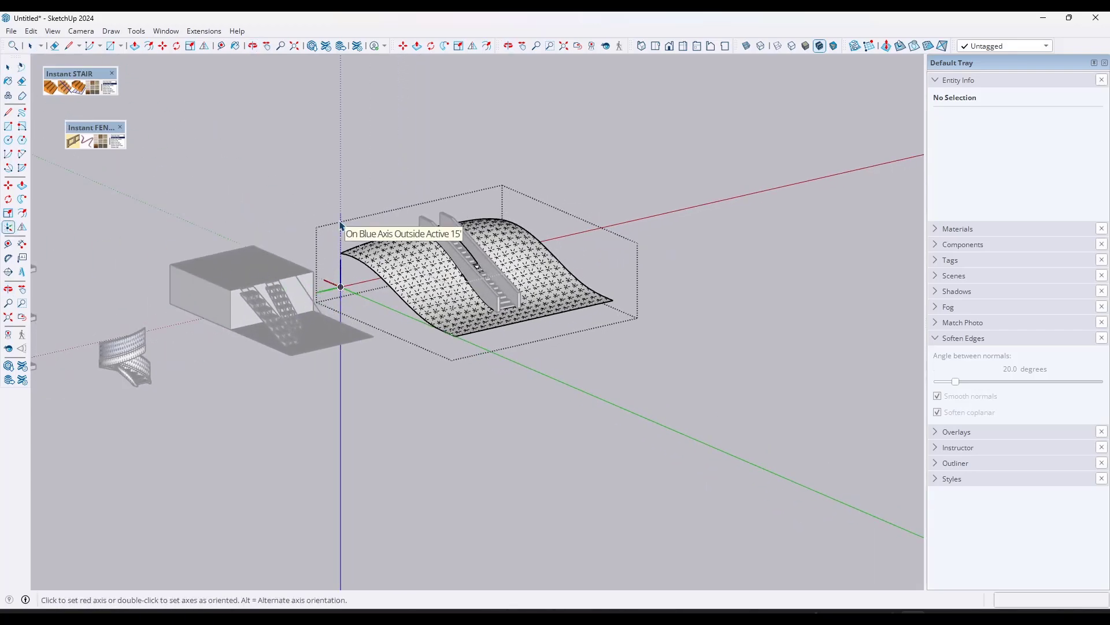
click(340, 226)
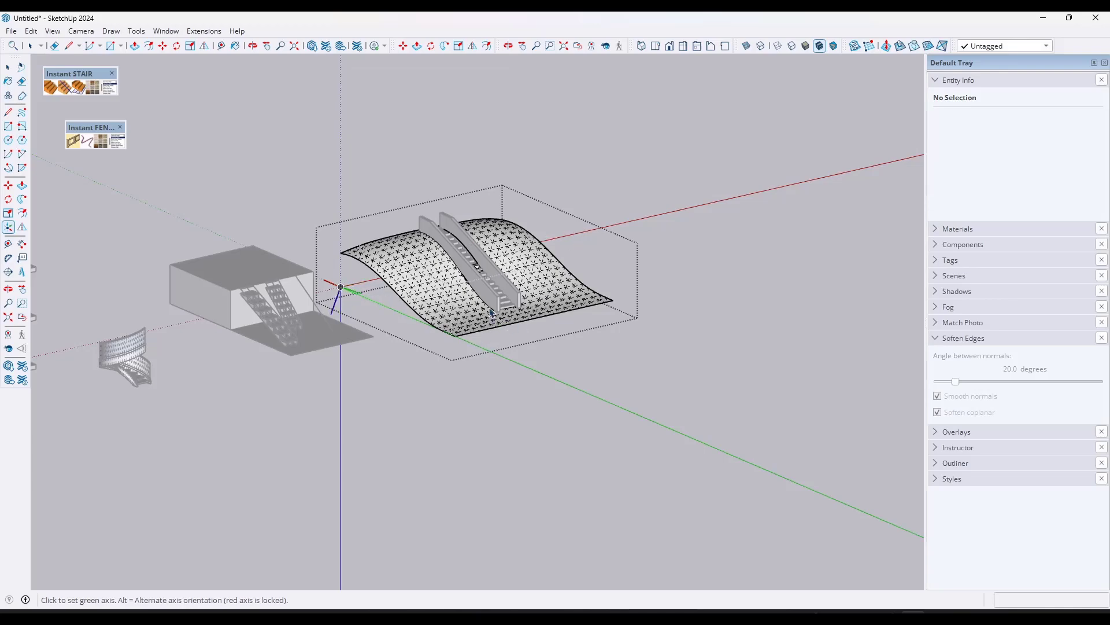
click(165, 337)
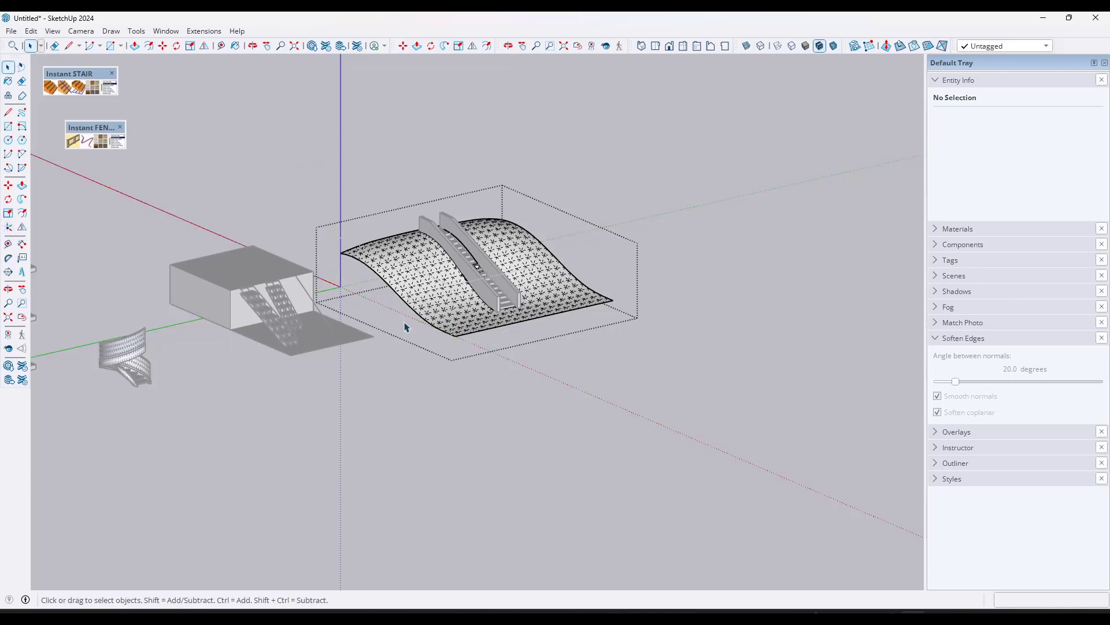
From above in X-ray display, erase the remaining terrain edges lying over the steps between the stair walls.
scroll(408, 282, up, 3)
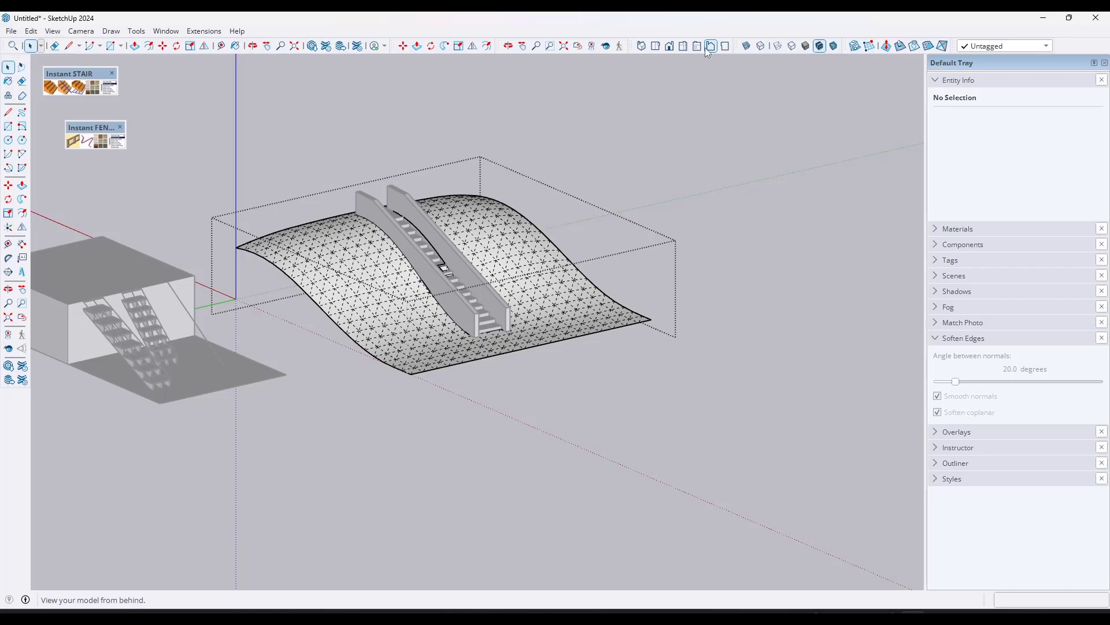
click(656, 45)
scroll(461, 365, up, 2)
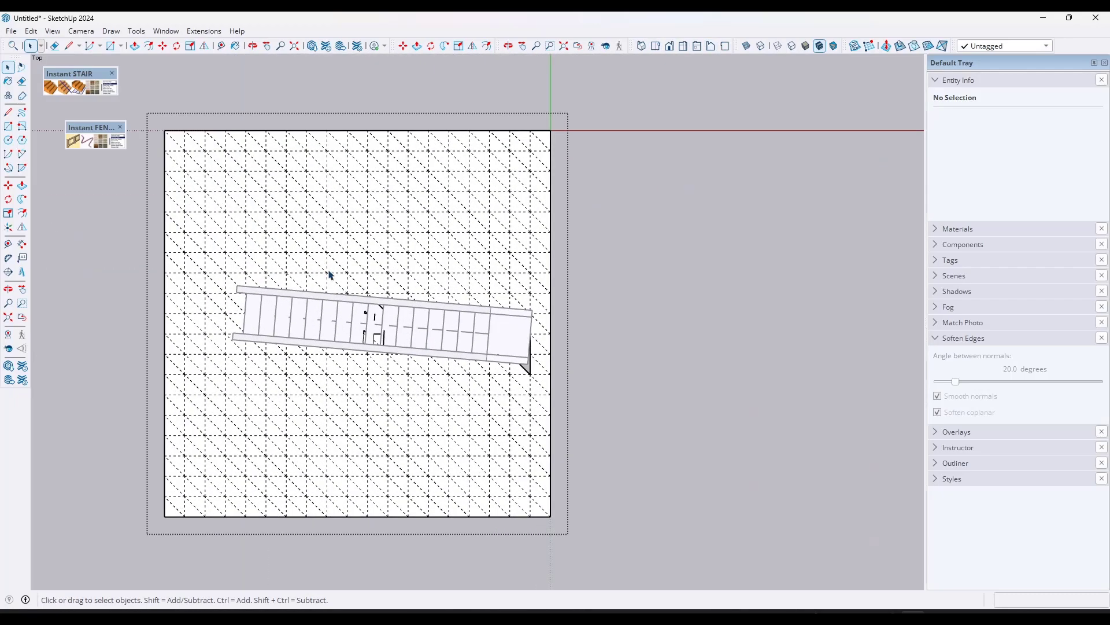
key(alt+x)
scroll(370, 336, up, 3)
key(e)
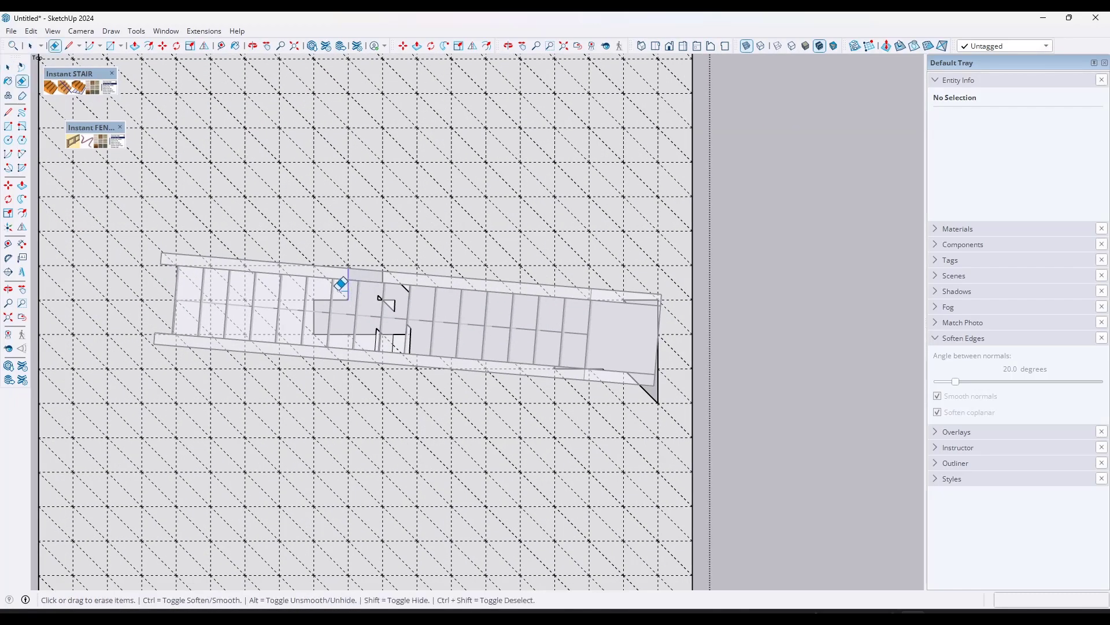
mouse_move(244, 279)
mouse_down()
mouse_move(196, 277)
mouse_move(190, 318)
mouse_move(418, 338)
mouse_up()
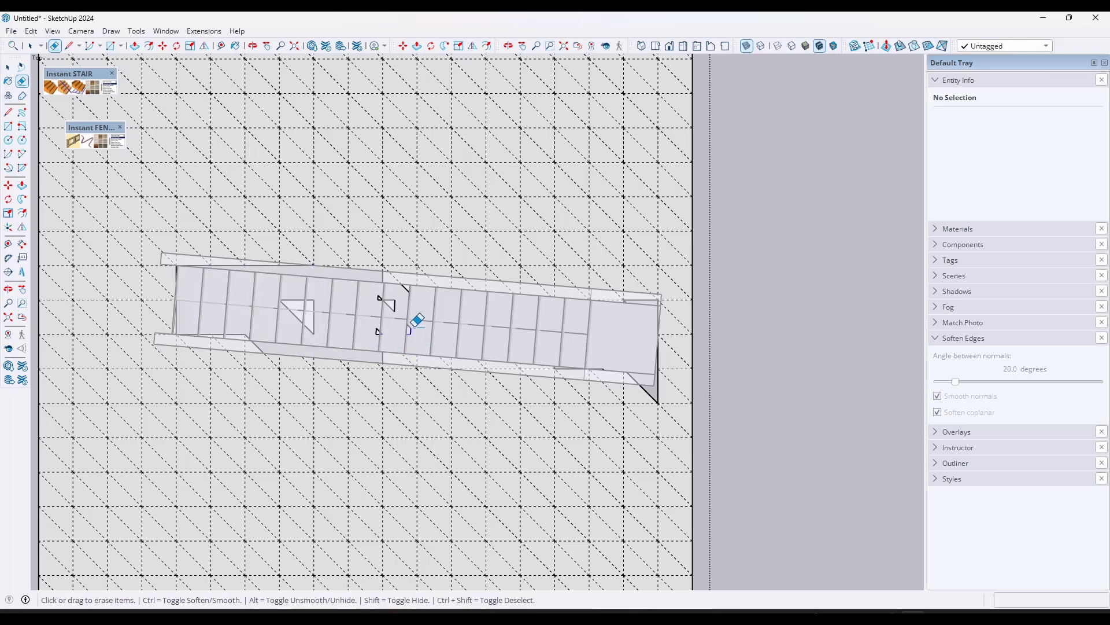
mouse_move(403, 300)
mouse_down()
mouse_move(411, 285)
mouse_move(359, 317)
mouse_move(203, 324)
mouse_move(531, 362)
mouse_up()
Examine the trimmed site stair in the terrain from several angles and change the camera projection.
key(space)
mouse_move(275, 255)
middle_down()
mouse_move(577, 210)
mouse_move(615, 239)
mouse_move(595, 290)
mouse_move(598, 422)
middle_up()
scroll(484, 390, up, 5)
middle_drag(484, 391, 399, 462)
scroll(345, 376, down, 6)
middle_drag(590, 365, 167, 103)
click(81, 31)
click(104, 86)
middle_drag(370, 272, 345, 262)
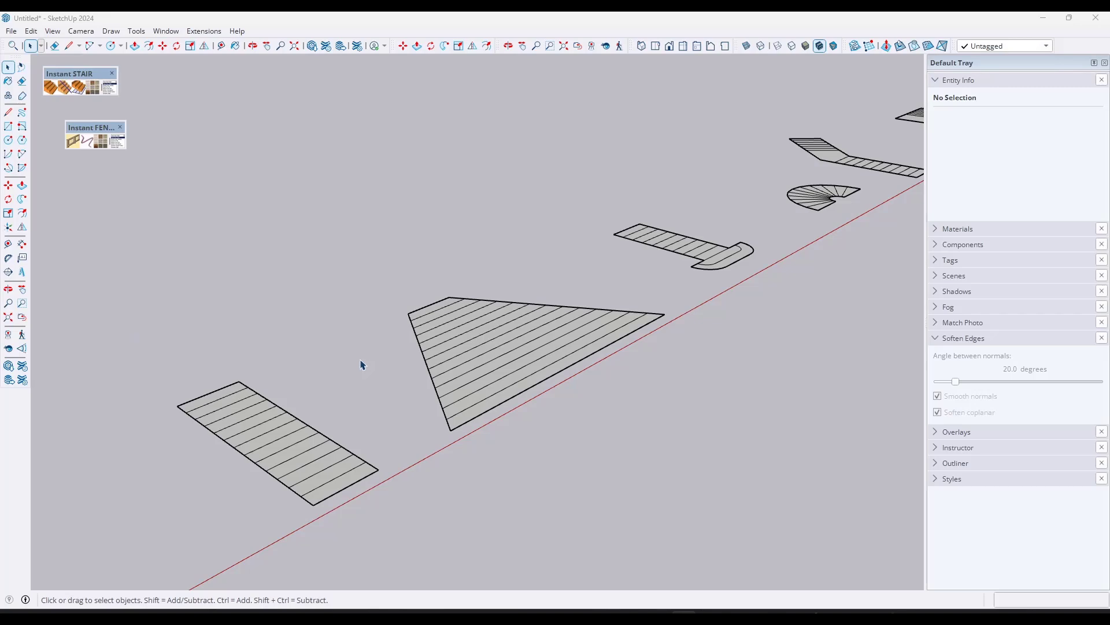
Examine the row of flat tread layouts along the red axis, finishing with a top view of the straight and tapered ones.
scroll(337, 357, down, 3)
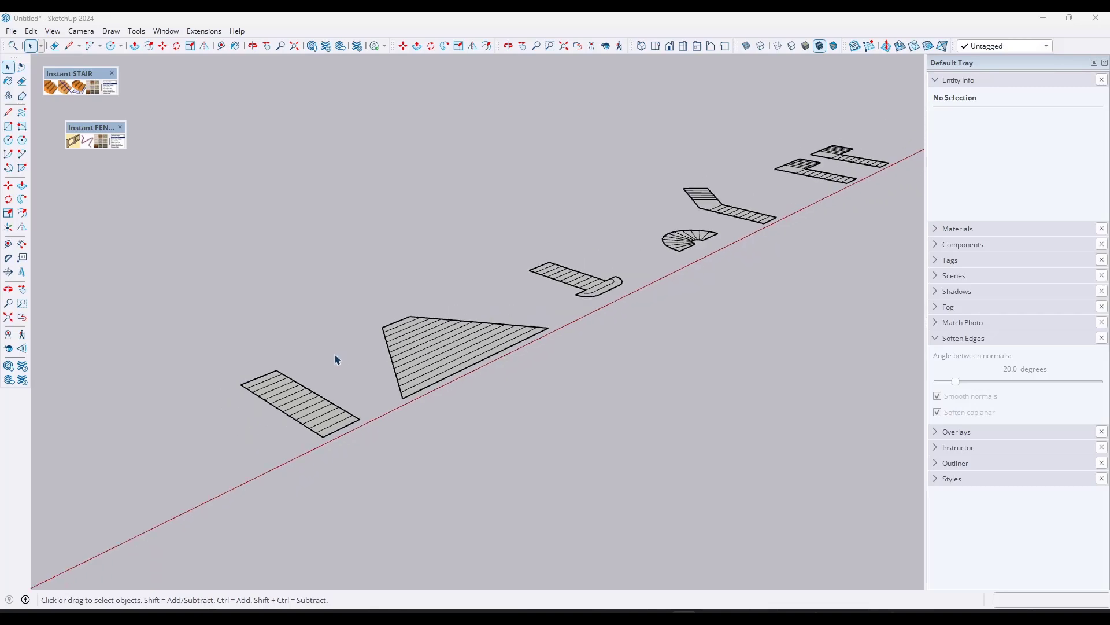
scroll(458, 350, up, 3)
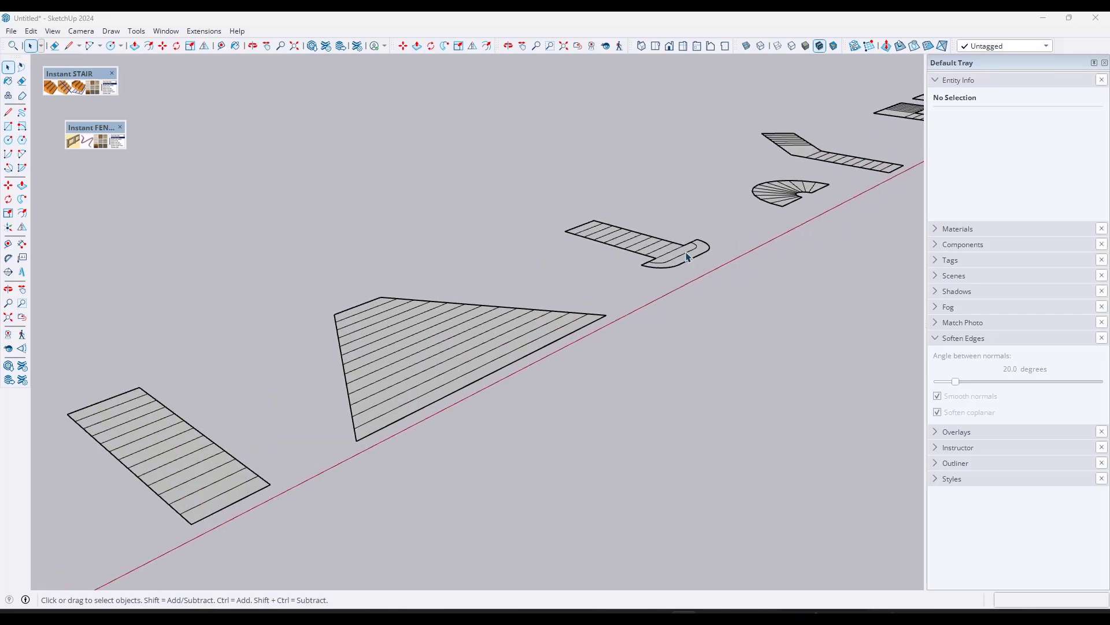
scroll(580, 286, down, 3)
scroll(850, 181, up, 3)
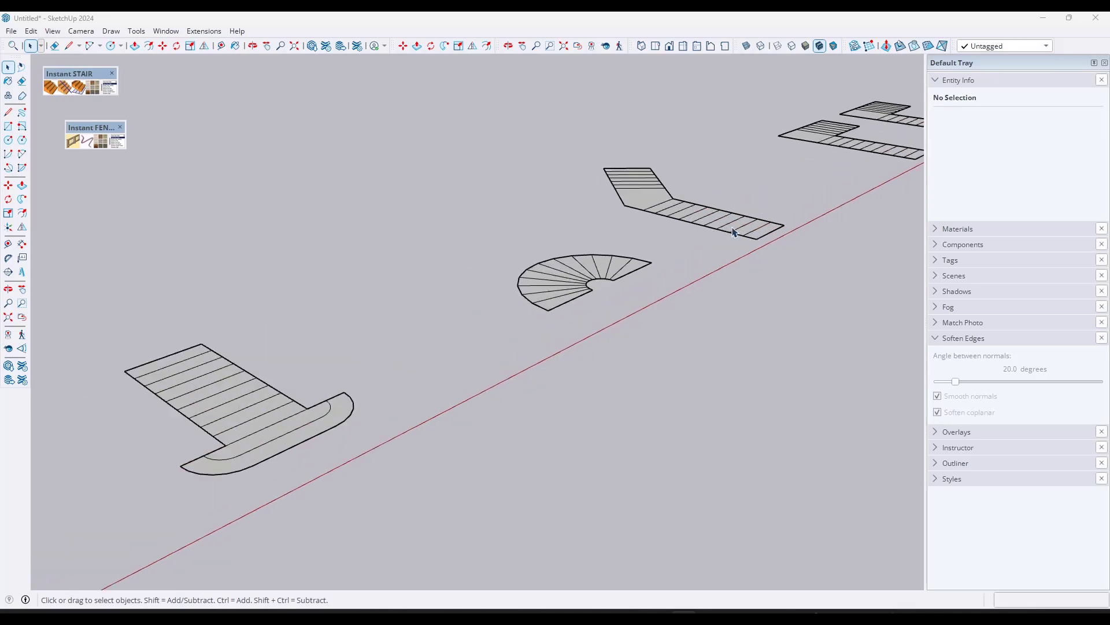
scroll(727, 253, down, 2)
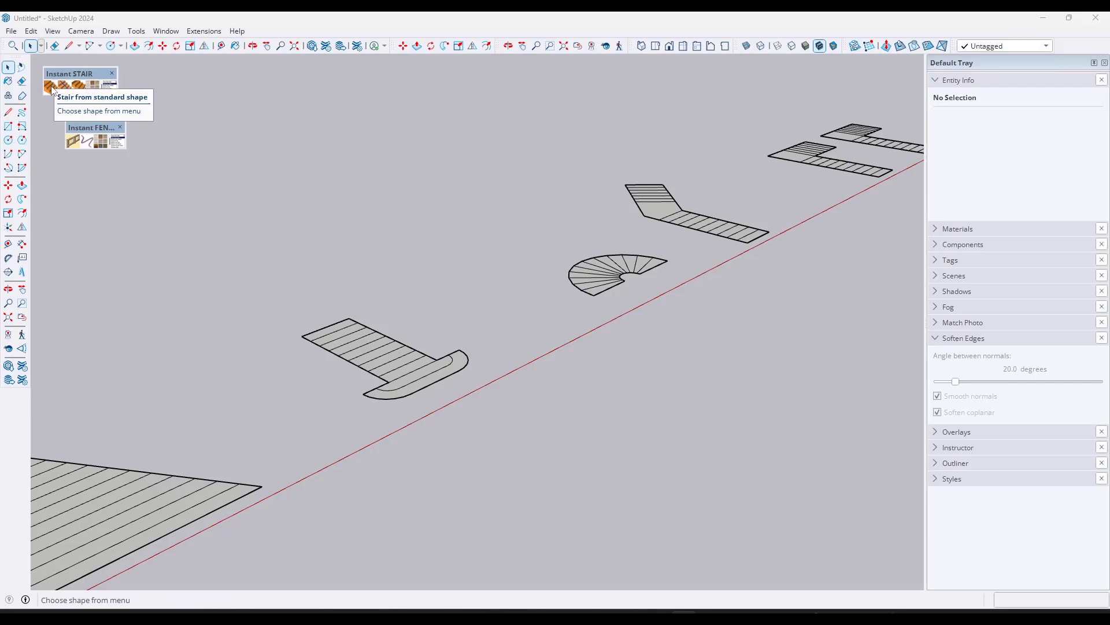
scroll(610, 170, down, 3)
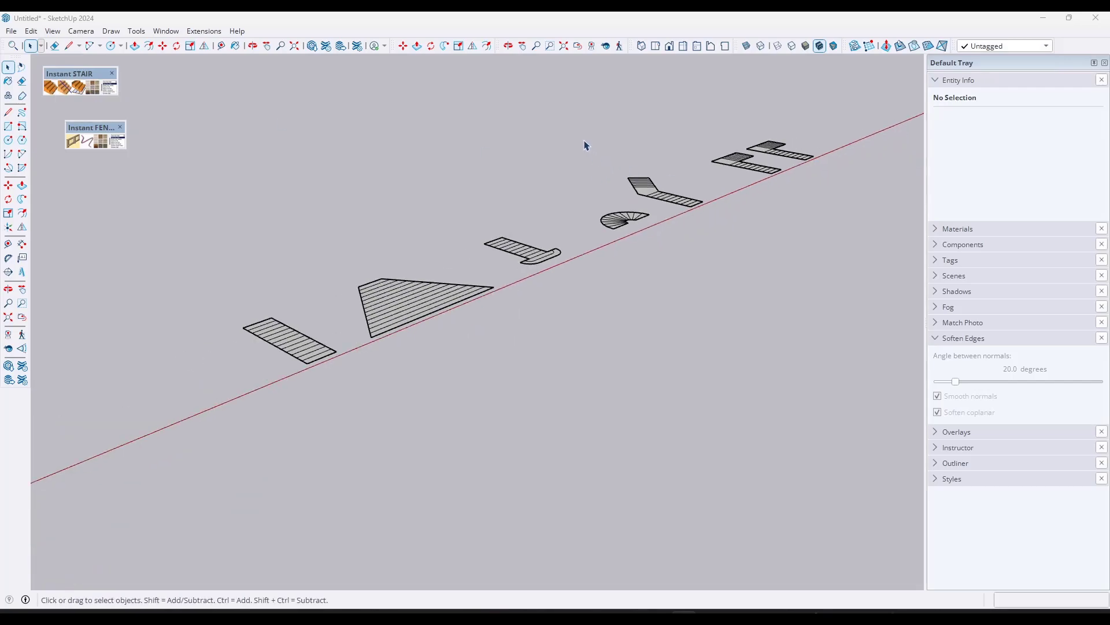
click(656, 46)
scroll(596, 226, down, 2)
scroll(314, 289, up, 3)
scroll(350, 289, up, 3)
Select the straight layout's tread faces one by one and add its front edge nearest the red axis as the first riser.
click(388, 447)
shift+click(389, 429)
shift+click(392, 413)
shift+click(393, 397)
shift+click(393, 384)
shift+click(396, 363)
shift+click(399, 345)
shift+click(399, 330)
shift+click(398, 315)
shift+click(397, 298)
shift+click(394, 279)
shift+click(396, 263)
shift+click(397, 248)
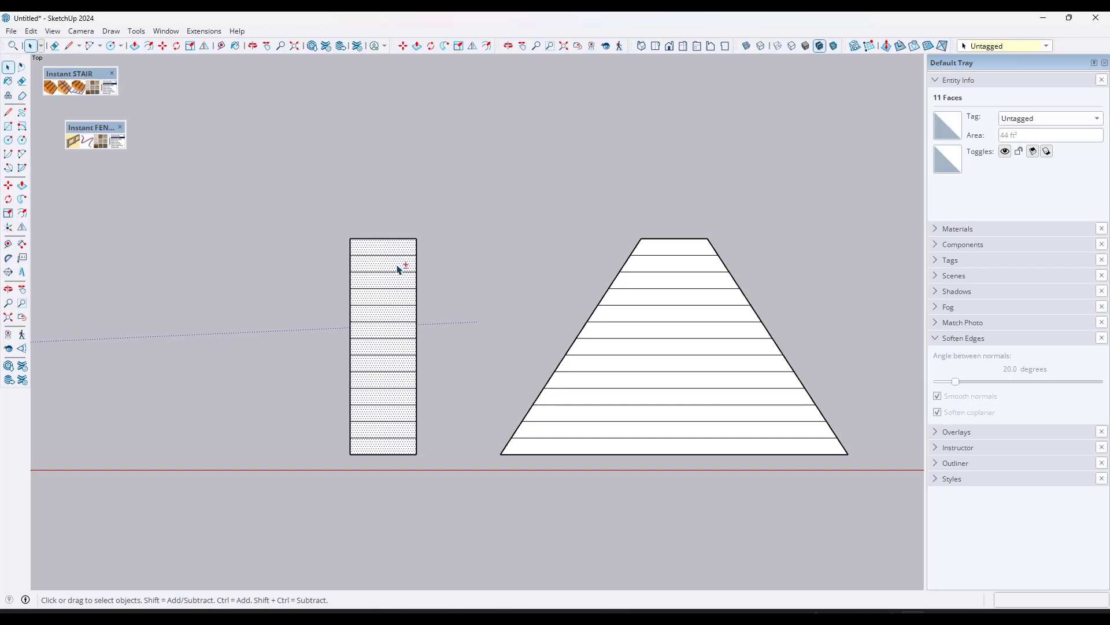
shift+click(355, 455)
shift+click(404, 458)
shift+click(407, 460)
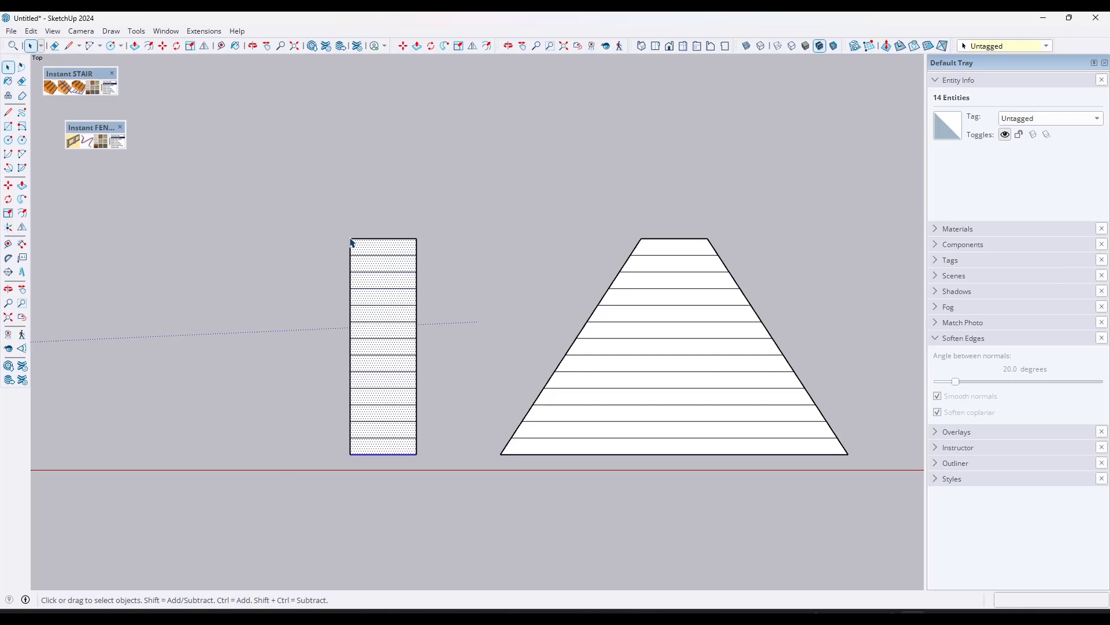
Try to create a stair from the straight layout with its faces and cross edges all selected.
drag(399, 225, 378, 520)
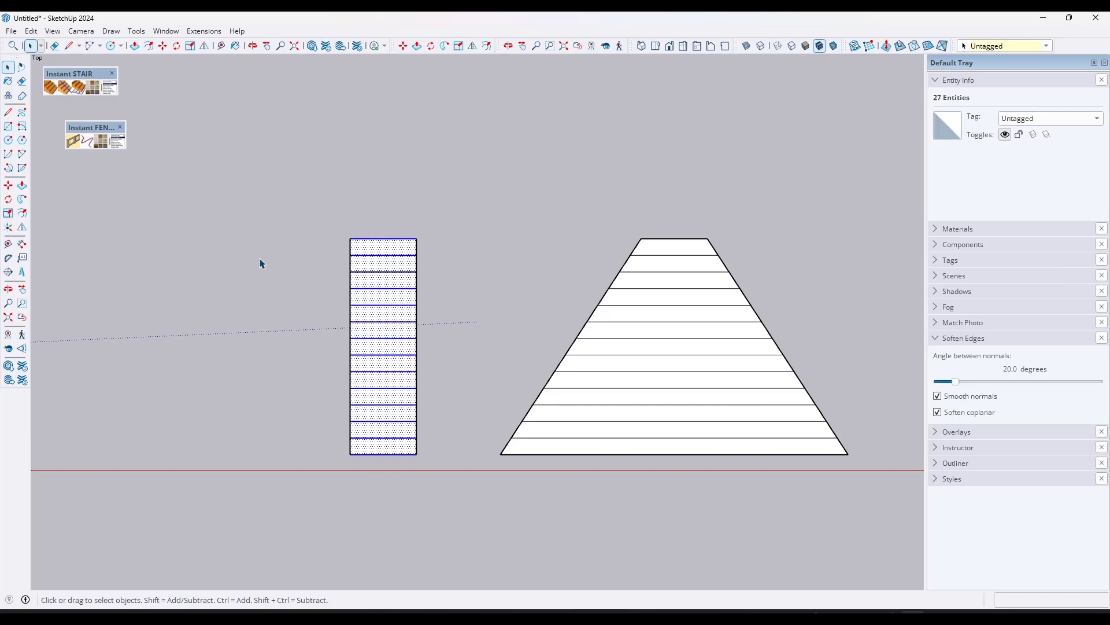
click(80, 91)
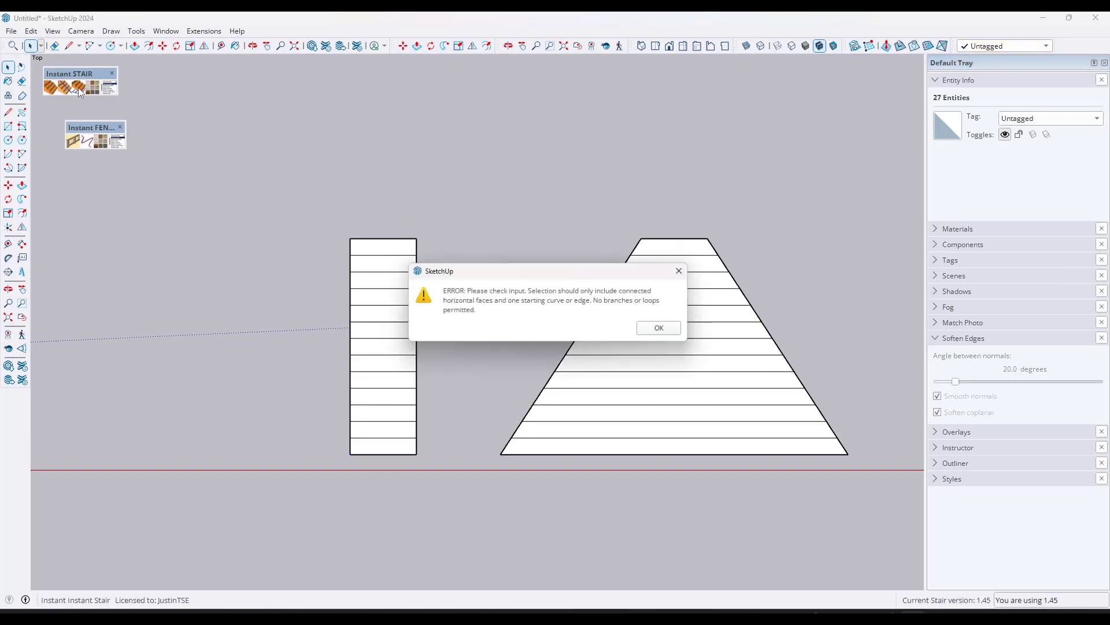
click(665, 330)
Select only the straight layout's tread faces plus its front edge nearest the red axis as the first riser.
drag(396, 220, 366, 499)
right_click(383, 451)
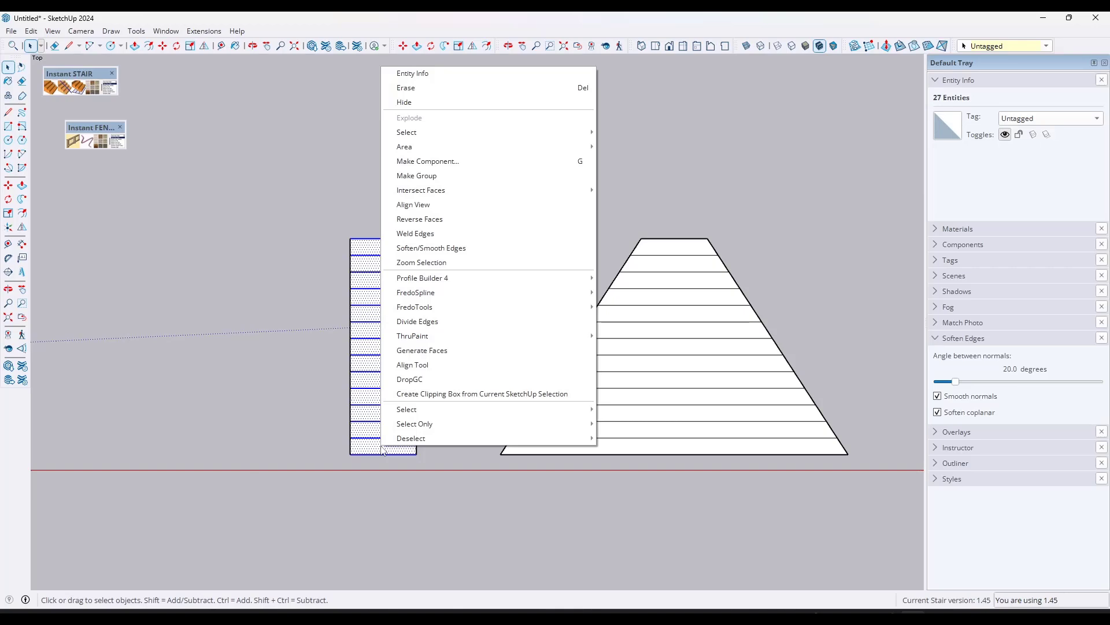
mouse_move(426, 428)
click(623, 300)
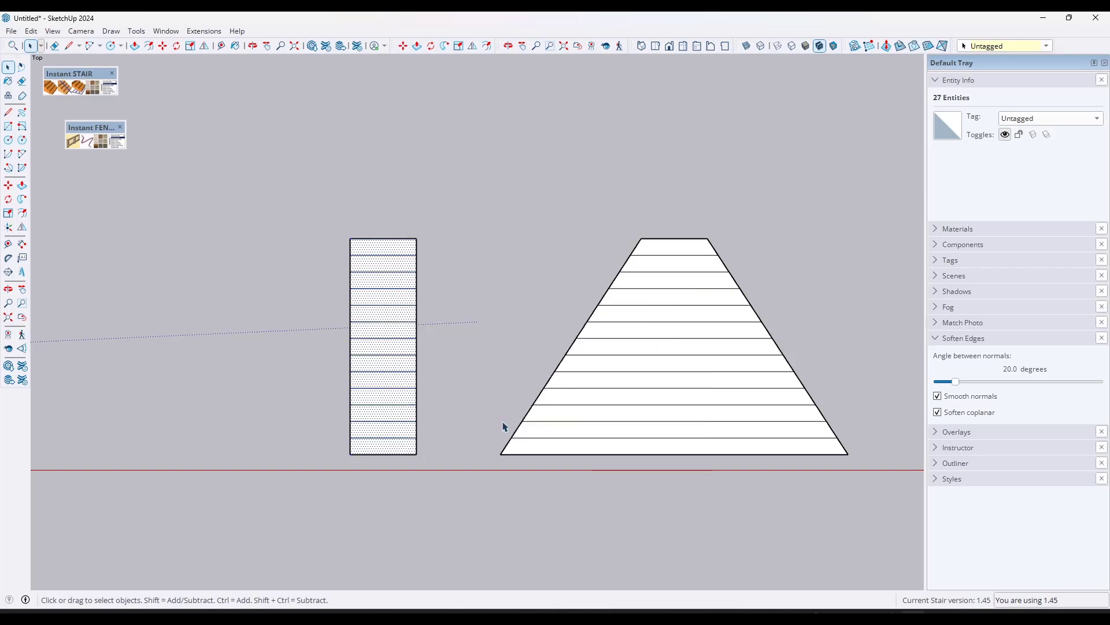
shift+click(390, 456)
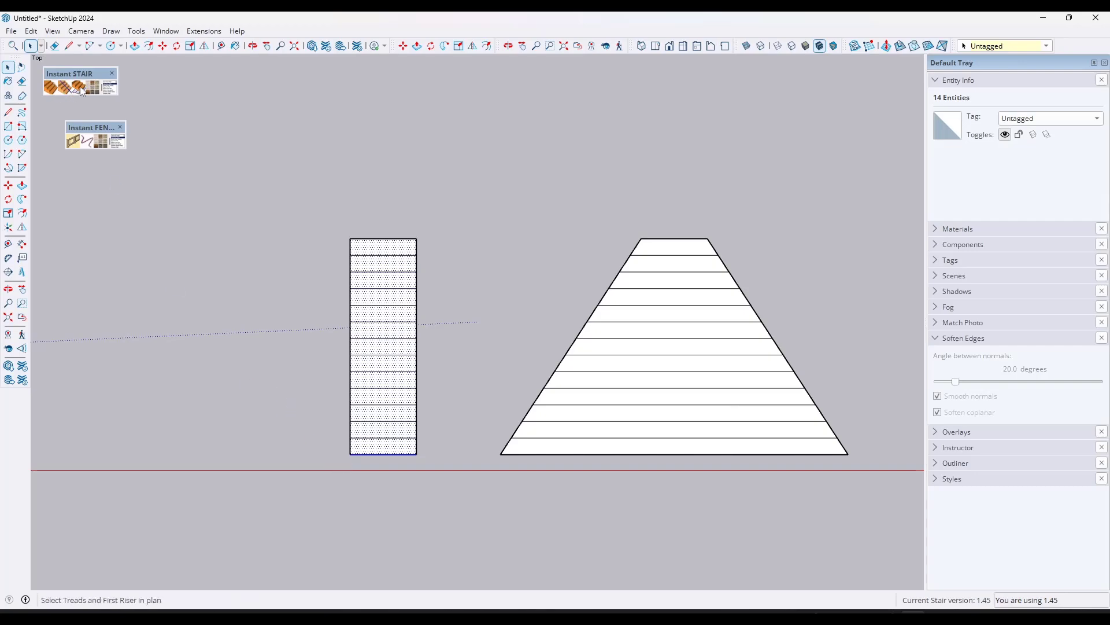
Start an Instant Stair from the selected treads and first riser, choosing the Concrete Treads style from the Presets library.
middle_drag(312, 560, 188, 203)
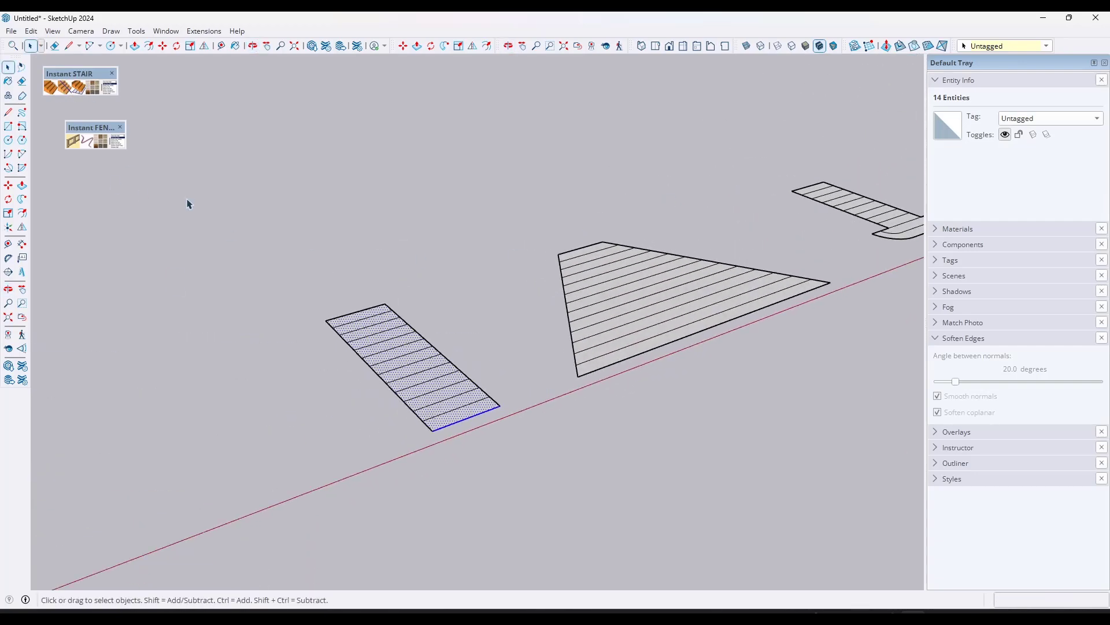
click(94, 91)
click(526, 157)
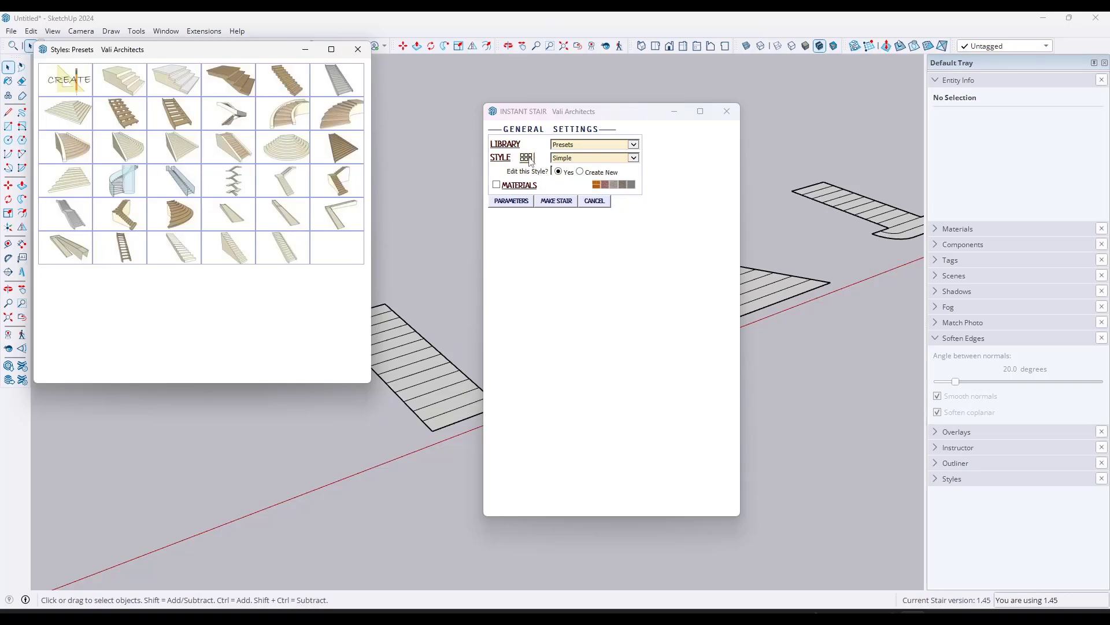
scroll(319, 267, down, 3)
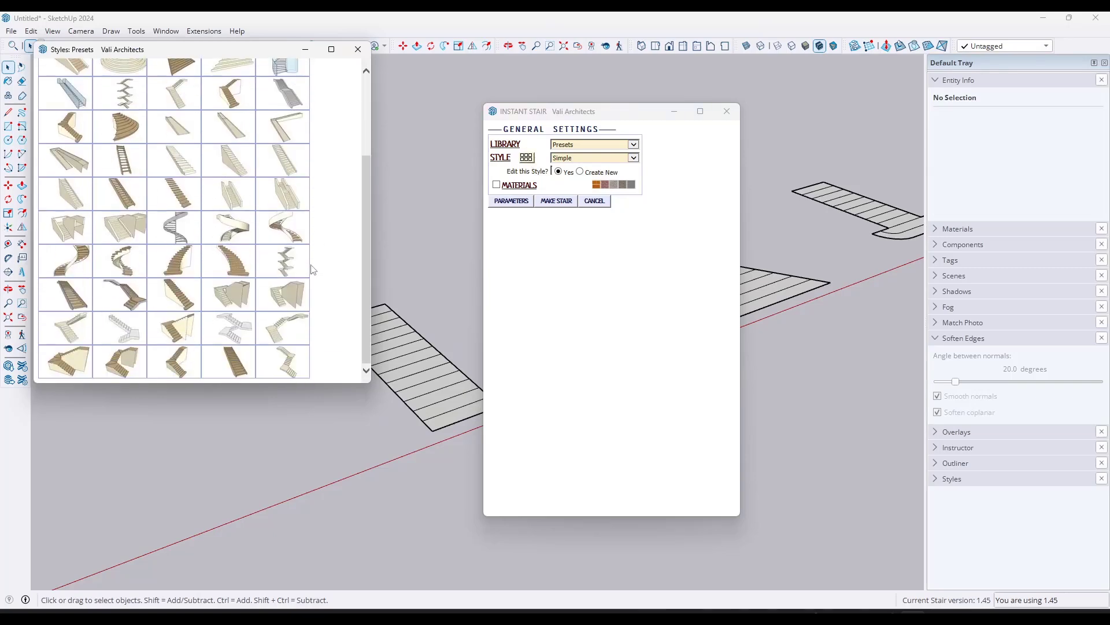
scroll(316, 294, up, 2)
scroll(316, 295, up, 1)
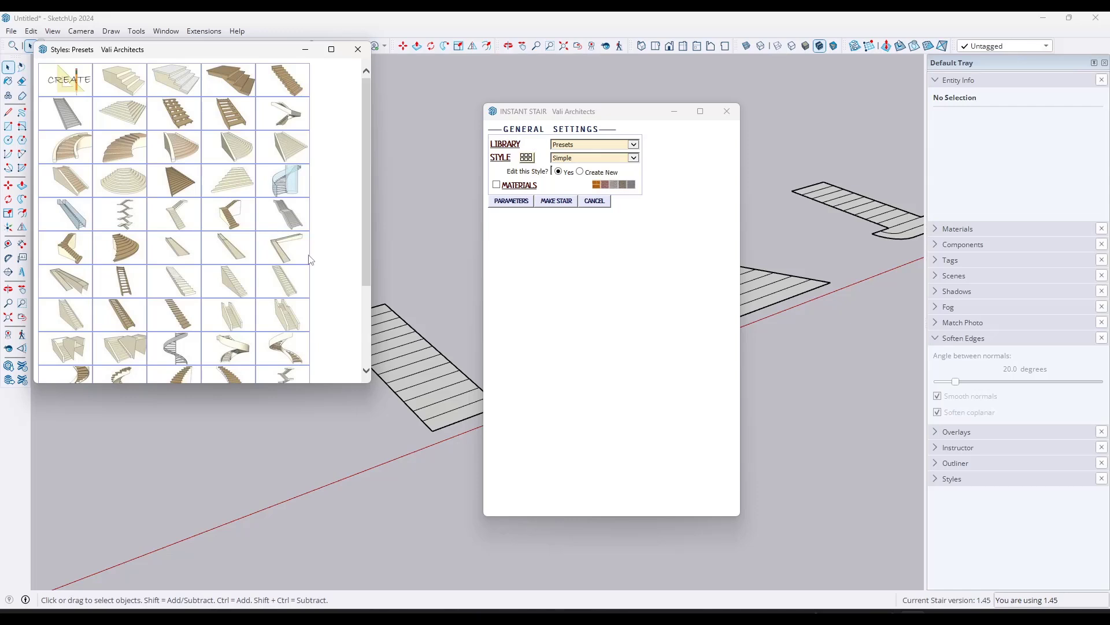
click(67, 116)
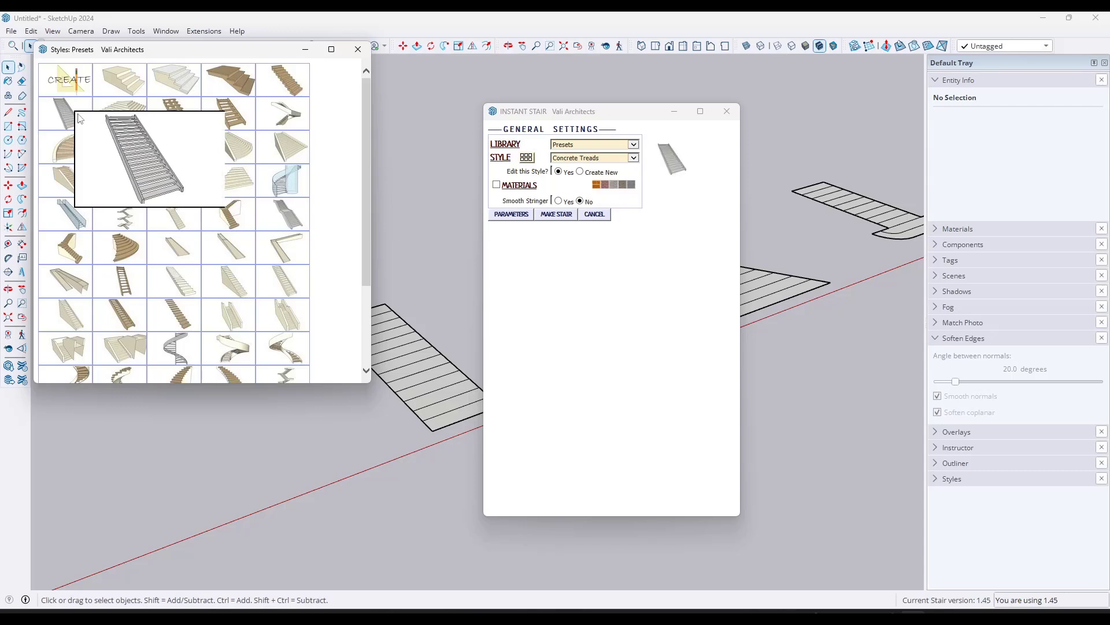
click(357, 50)
Set the stair's overall height to 8' in the style parameters and make the stair.
click(512, 215)
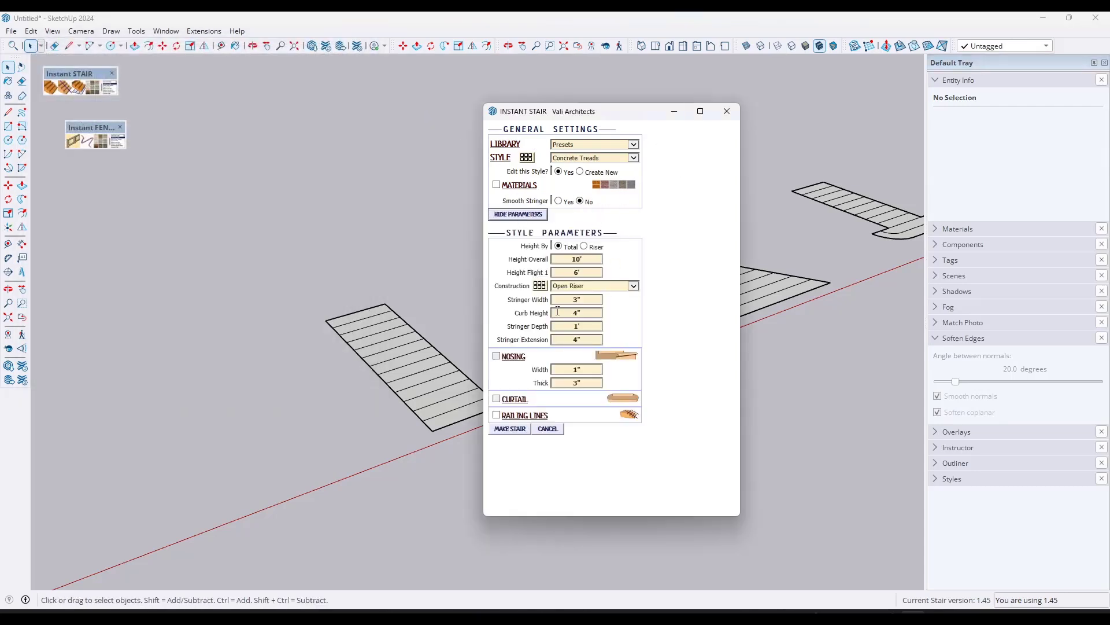
click(587, 259)
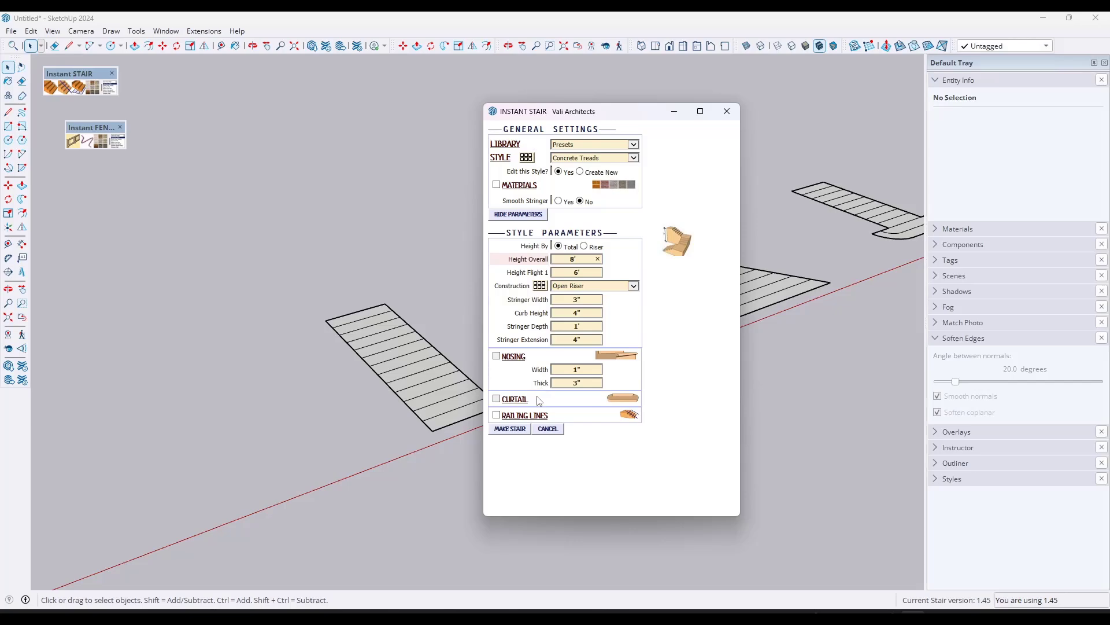
click(510, 431)
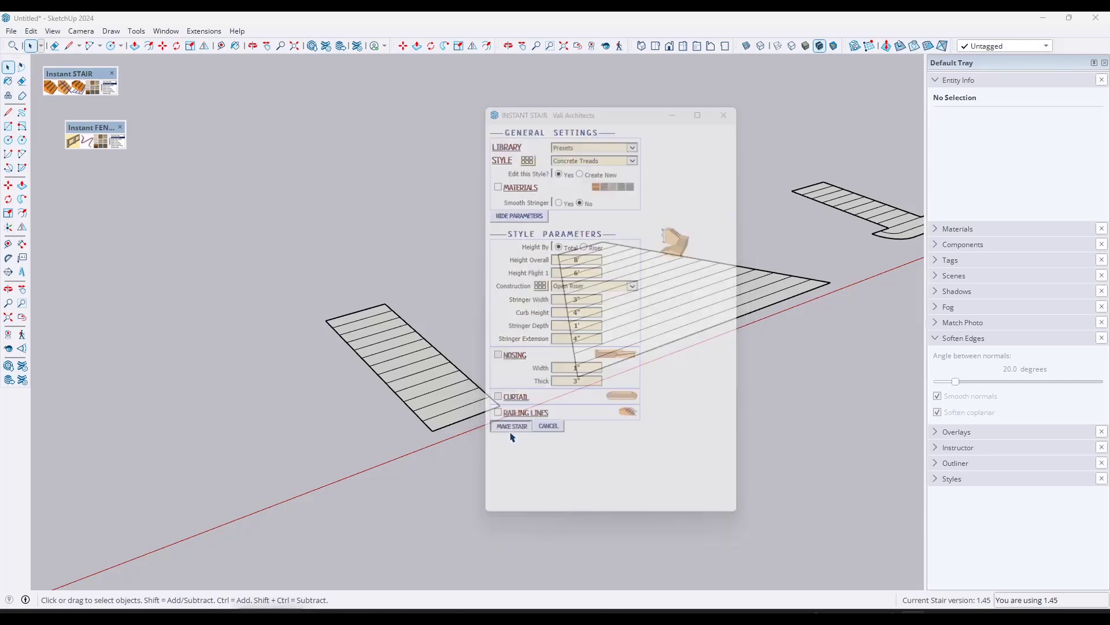
middle_drag(483, 406, 564, 188)
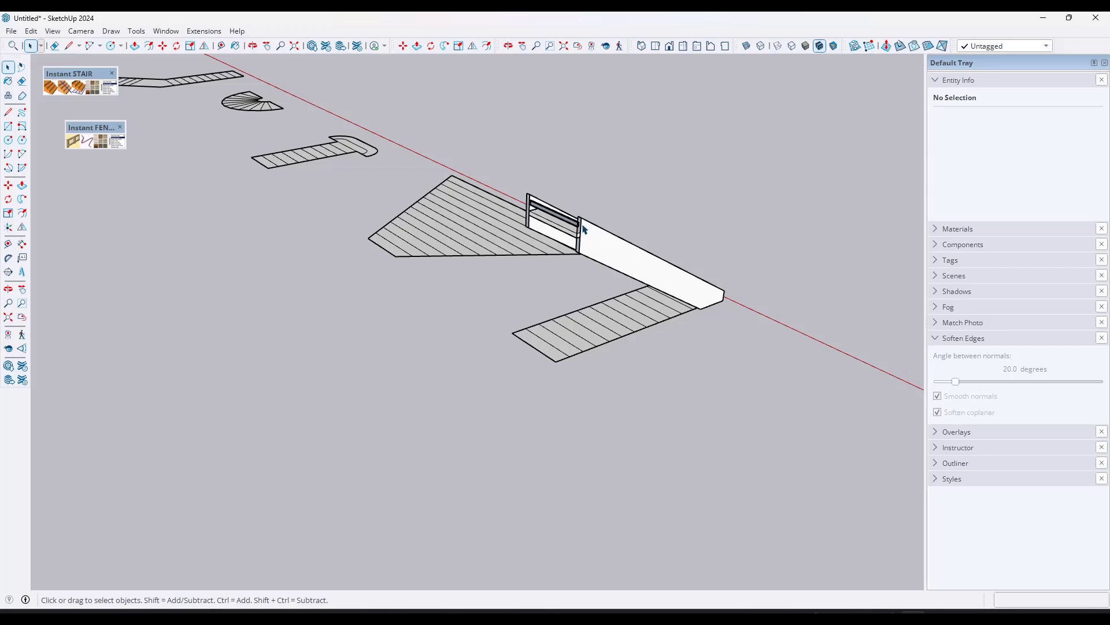
Select only the trapezoid layout's tread faces plus its wide front edge nearest the red axis as the first riser.
middle_drag(738, 290, 167, 208)
middle_drag(166, 248, 308, 303)
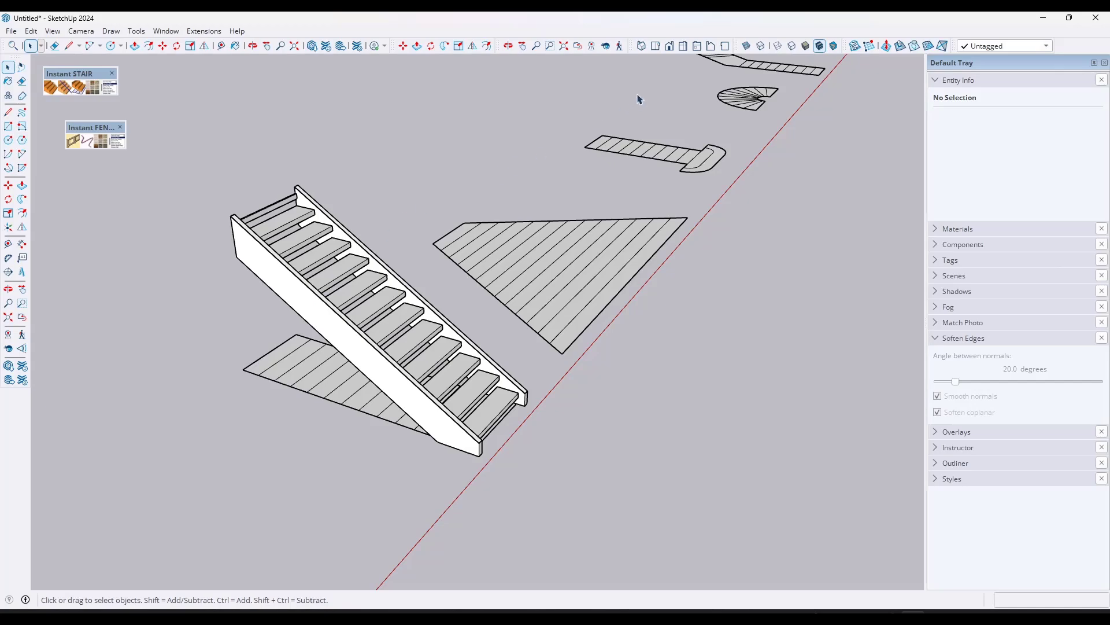
click(656, 46)
drag(294, 238, 269, 449)
scroll(272, 397, up, 3)
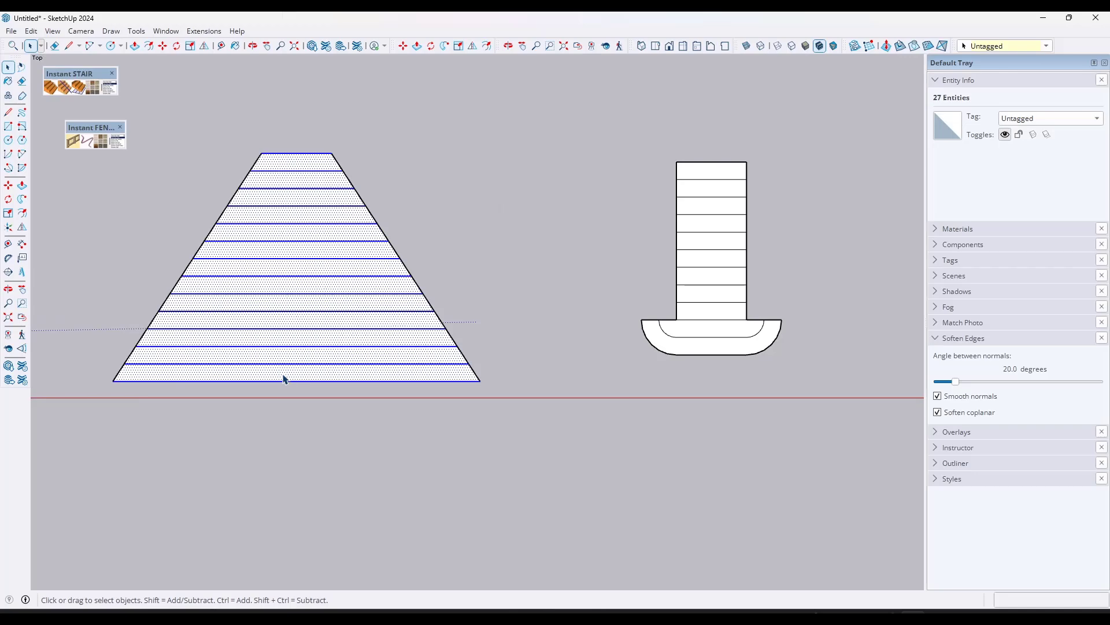
right_click(285, 380)
mouse_move(347, 370)
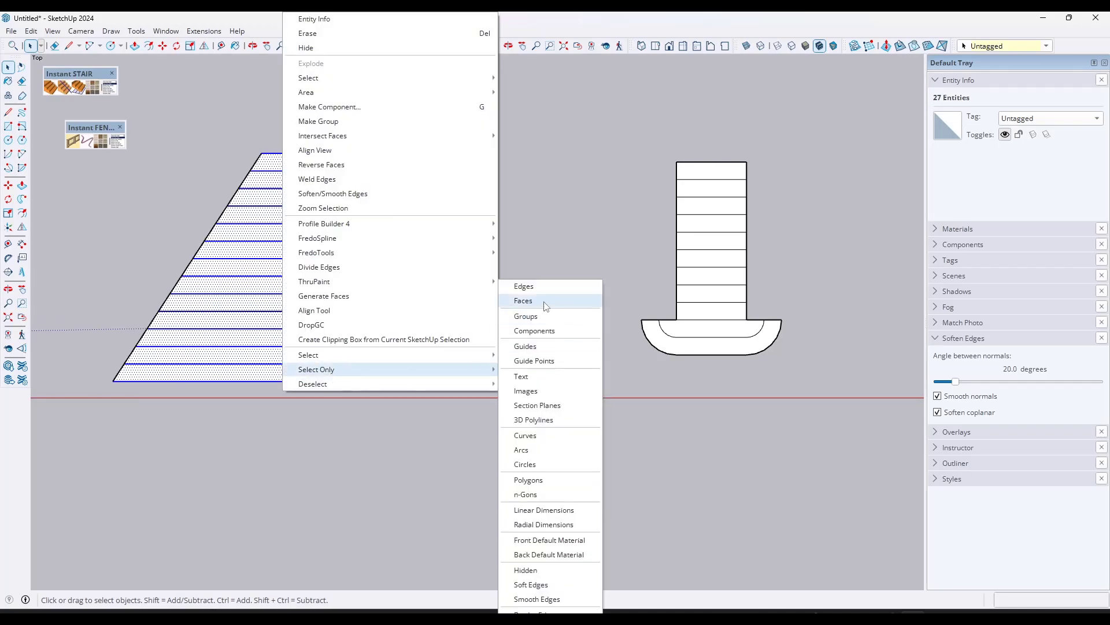
click(523, 301)
middle_drag(204, 416, 431, 198)
Make an Instant Stair from the selected trapezoid treads, using the Exterior Fan Stair 2 style from the Presets library.
click(82, 88)
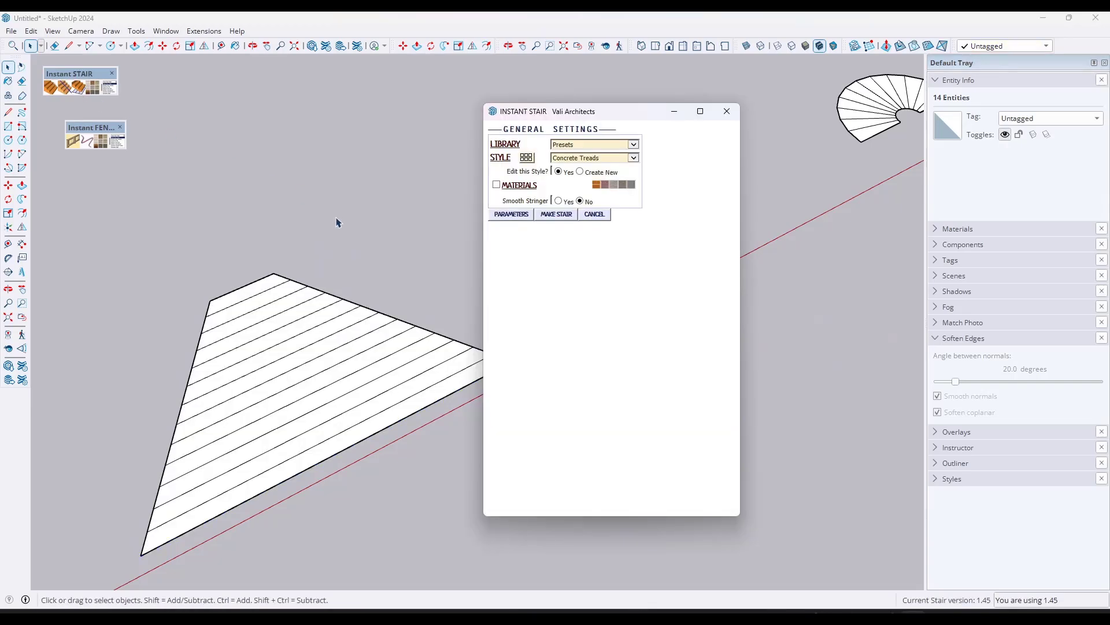
click(526, 158)
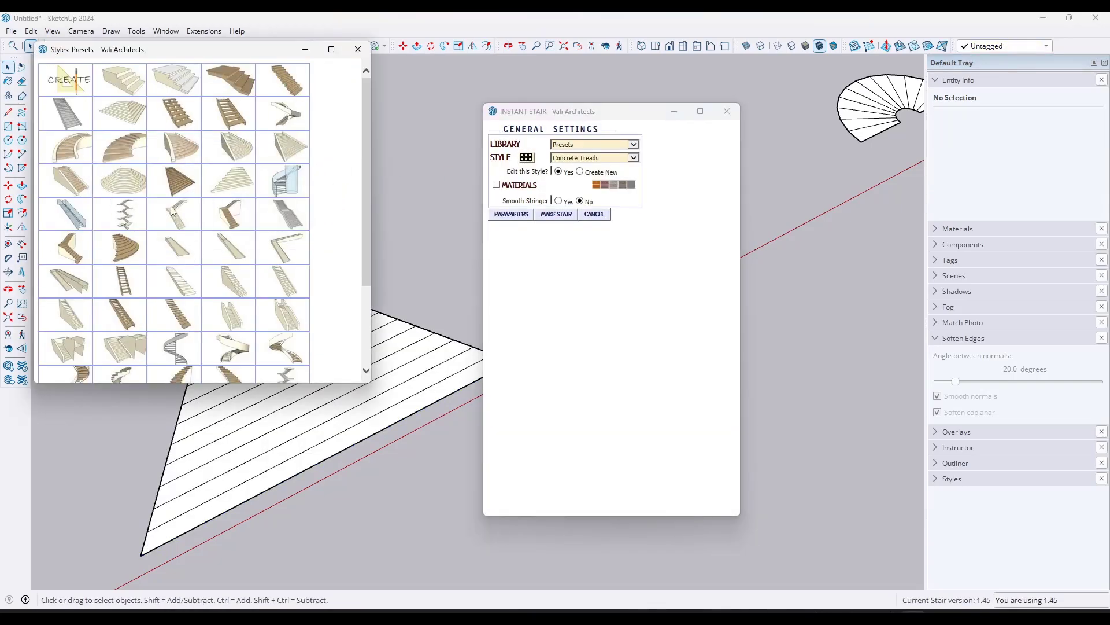
click(221, 148)
click(358, 50)
click(511, 214)
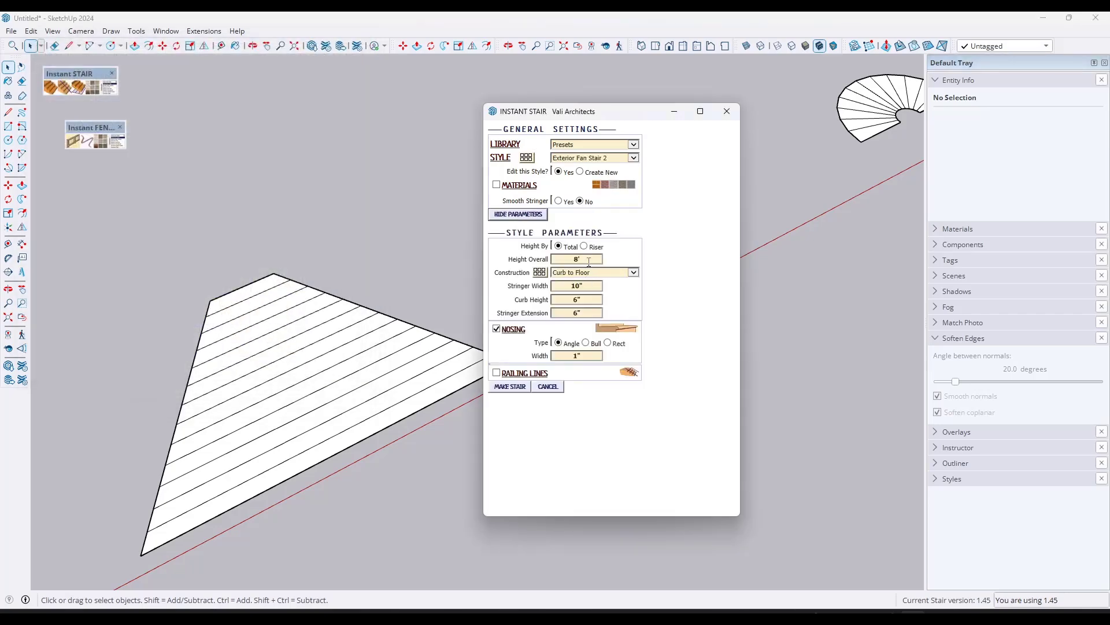
click(511, 387)
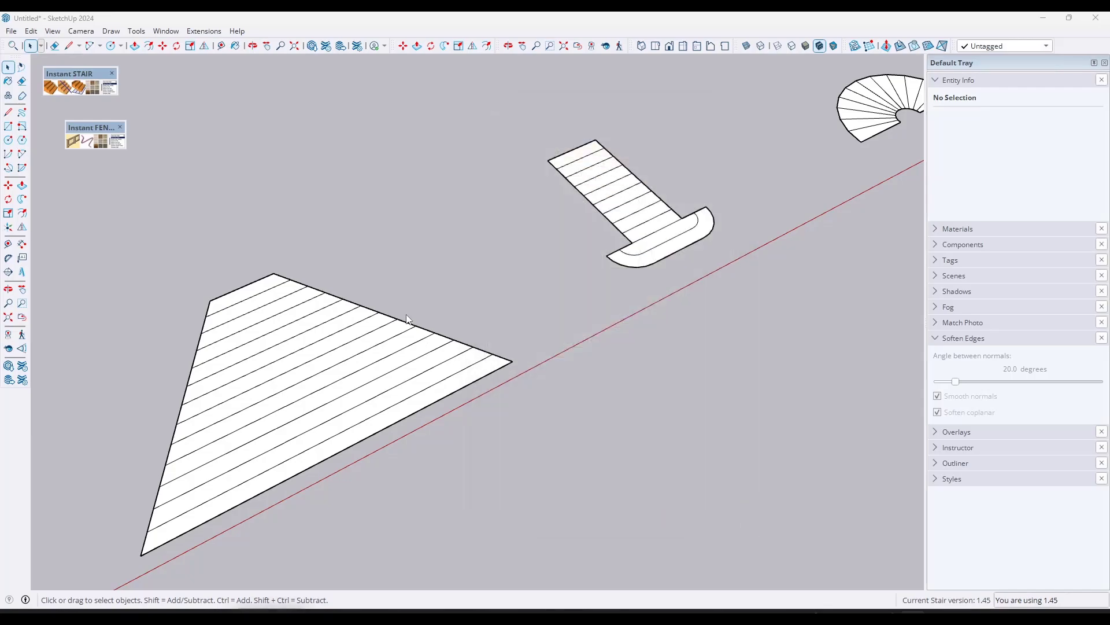
middle_drag(393, 271, 253, 335)
key(space)
click(309, 286)
scroll(515, 272, up, 5)
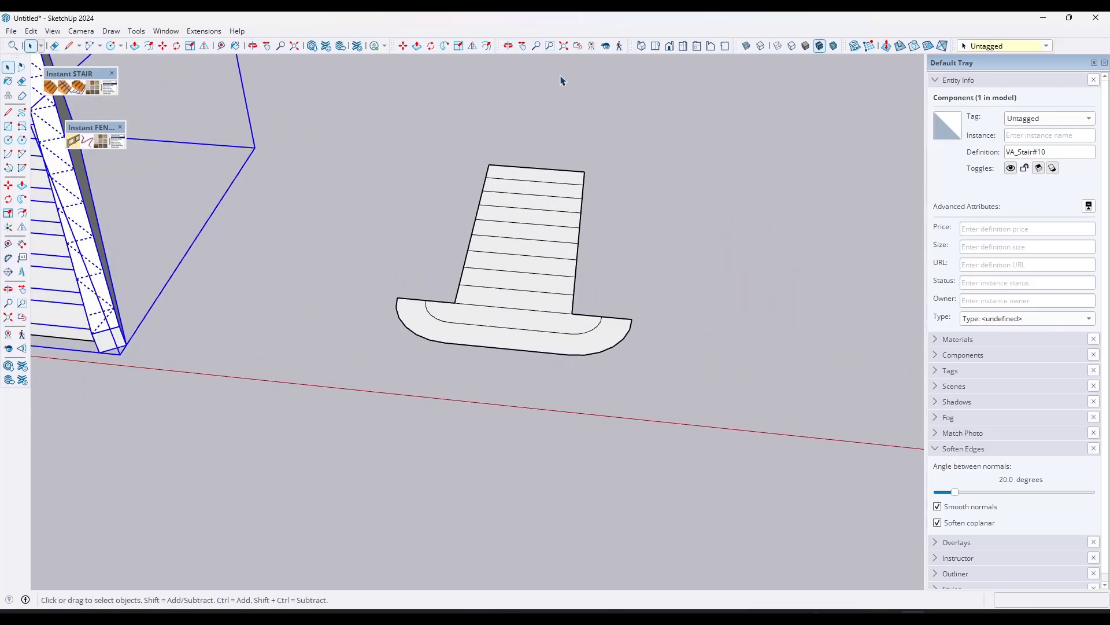
Select only the tread faces of the straight layout with rounded bottom steps, plus its curved front edge as the first riser.
click(655, 46)
scroll(337, 198, down, 4)
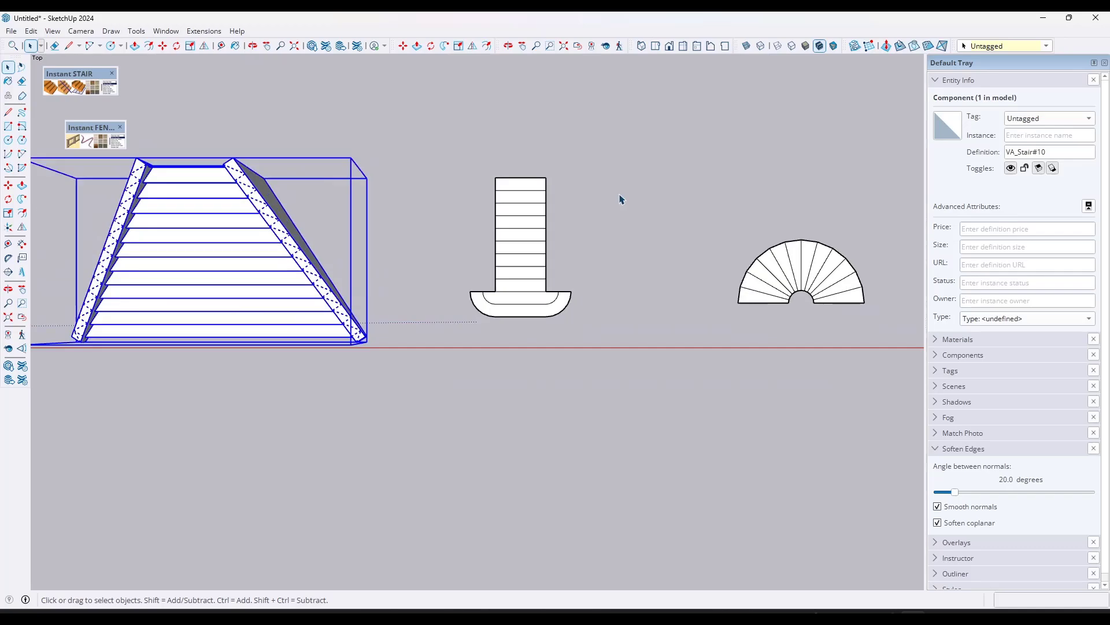
scroll(590, 197, up, 4)
drag(491, 144, 450, 515)
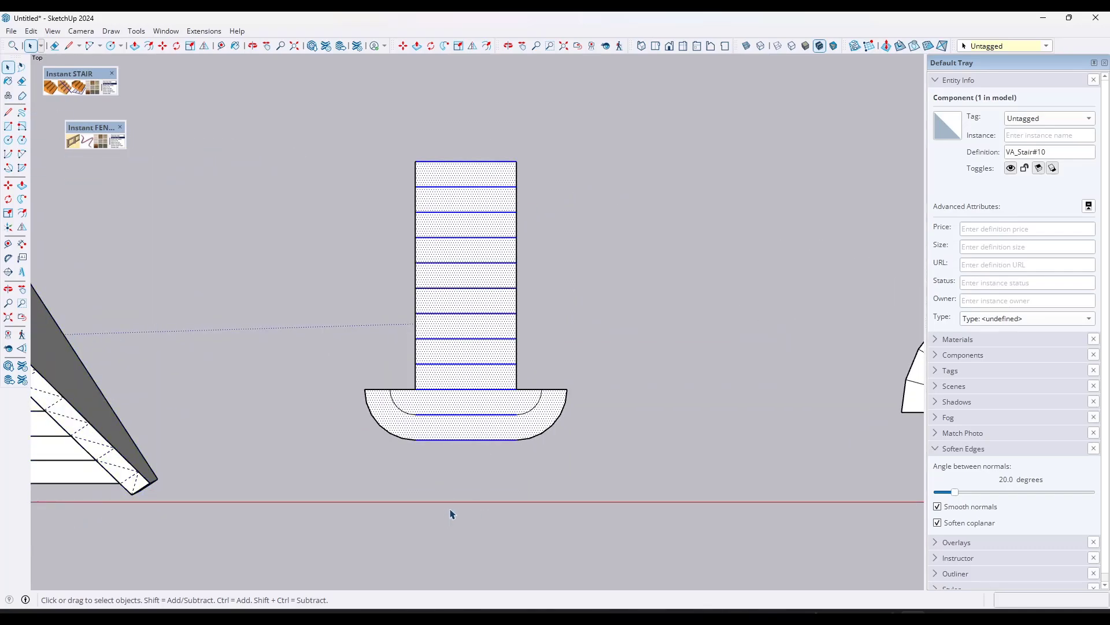
right_click(480, 428)
mouse_move(561, 409)
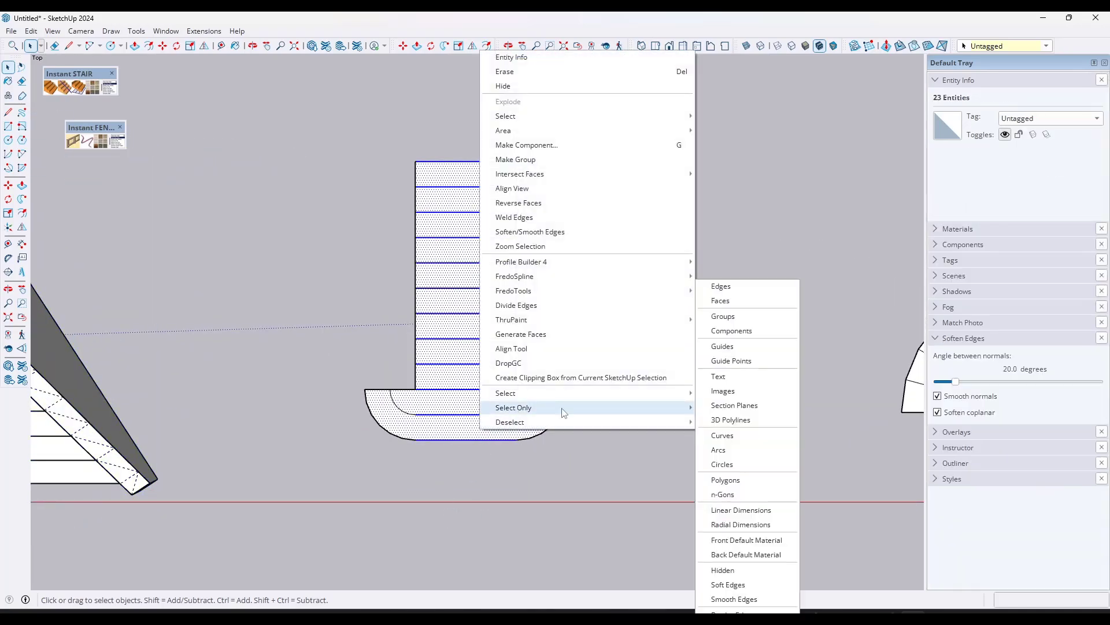
click(742, 301)
shift+click(540, 438)
shift+click(542, 438)
Try to make an Exterior Fan Stair 2 from the rounded-step layout with overall height 6 and railing lines enabled.
click(83, 82)
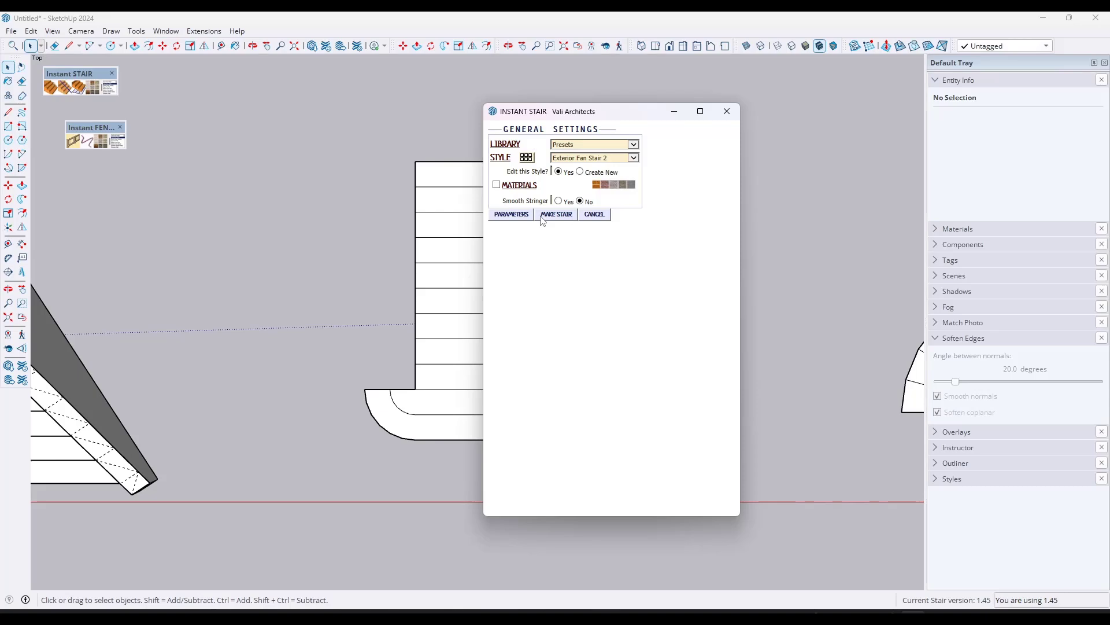
click(521, 215)
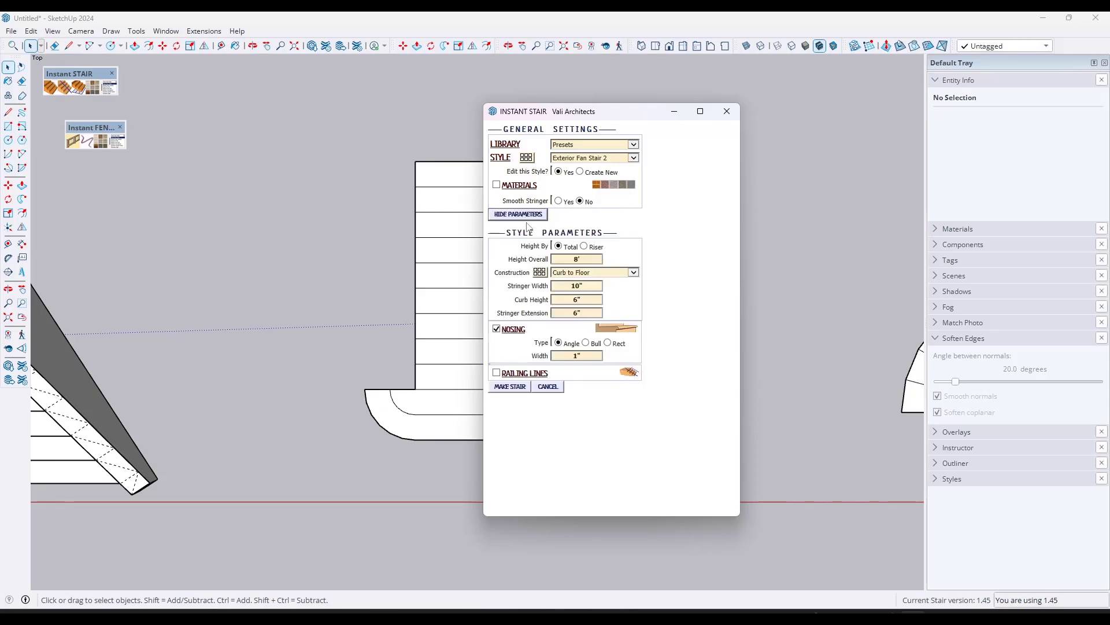
click(586, 258)
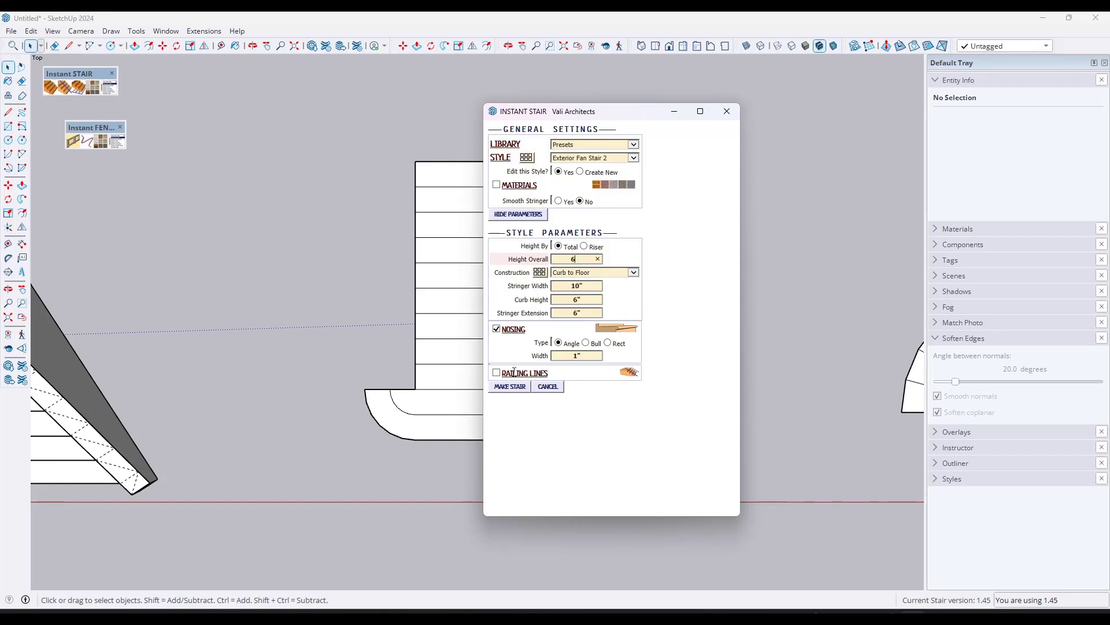
click(497, 374)
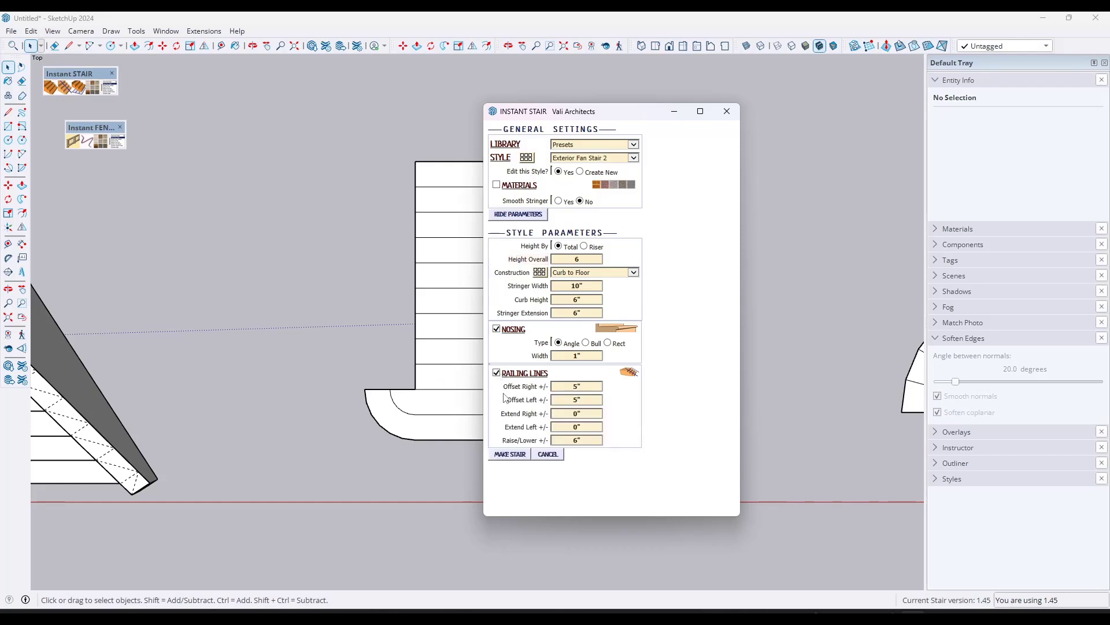
click(510, 454)
middle_drag(453, 416, 463, 242)
scroll(504, 326, down, 1)
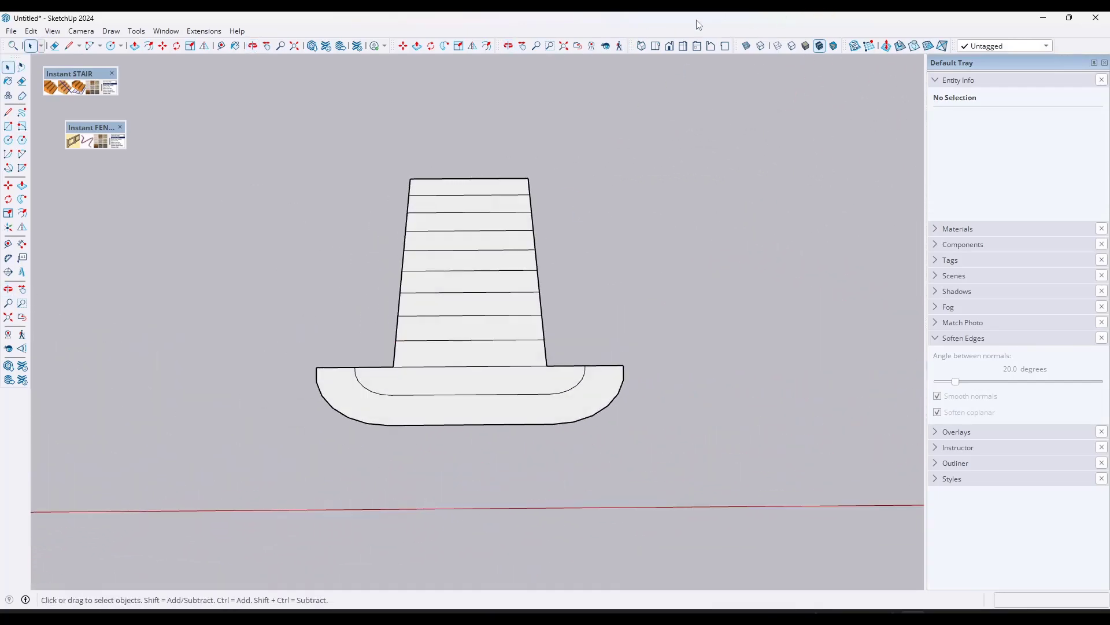
Reselect only the tread faces of the rounded-step layout from the top view.
click(656, 47)
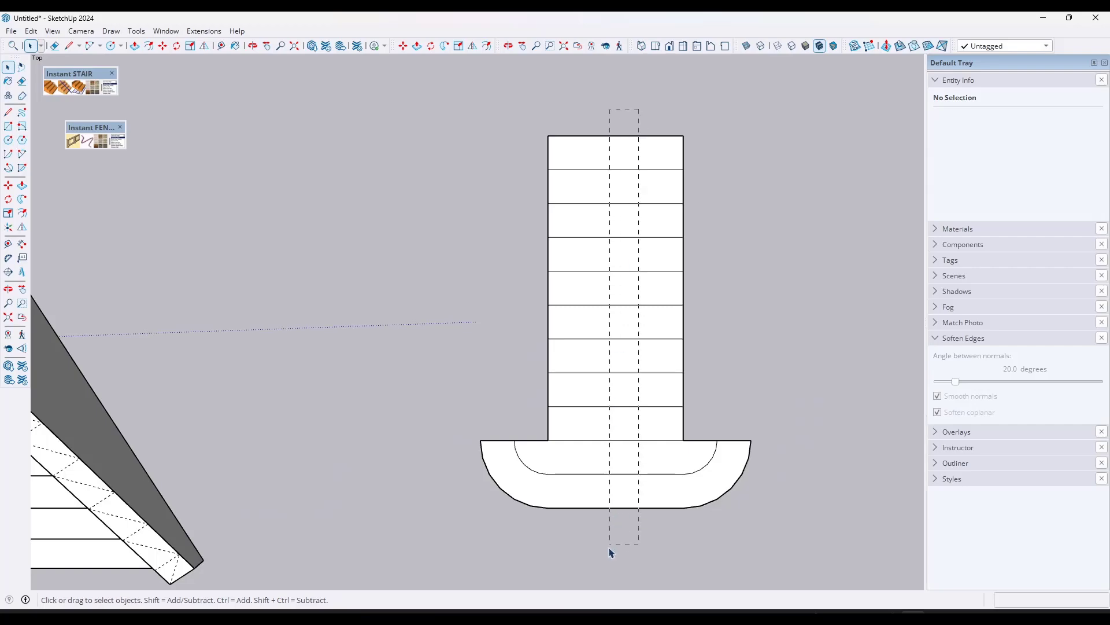
drag(610, 552, 609, 549)
right_click(608, 484)
mouse_move(651, 439)
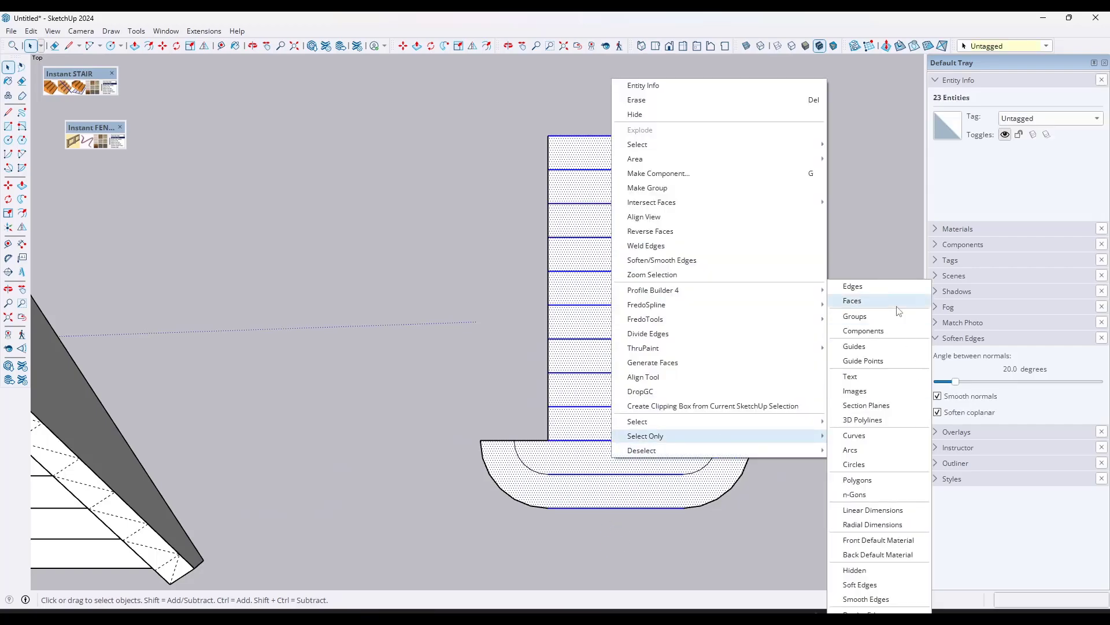
click(869, 301)
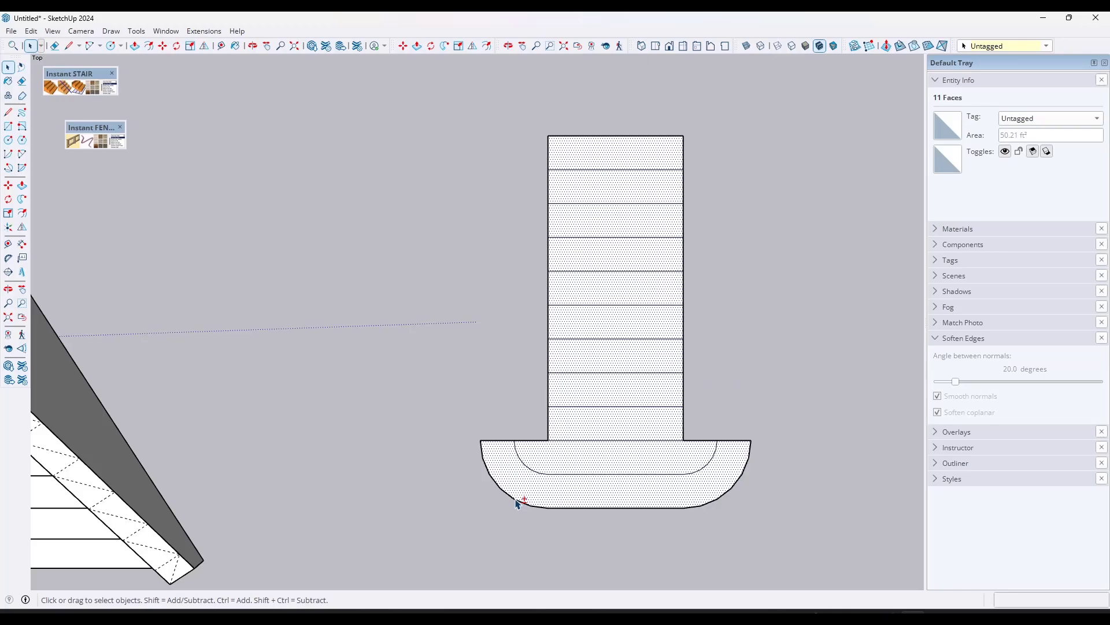
Make the rounded-step stair in the Exterior Fan Stair 2 style with overall height 6 and railing lines, and inspect its curbs.
key(s)
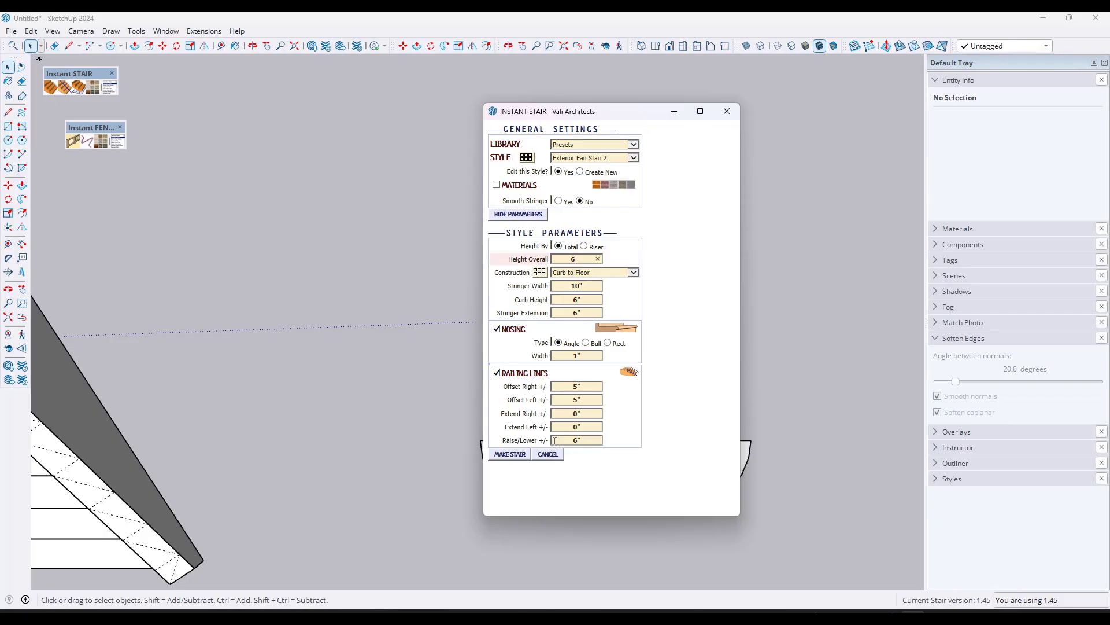
click(511, 455)
middle_drag(521, 468, 591, 344)
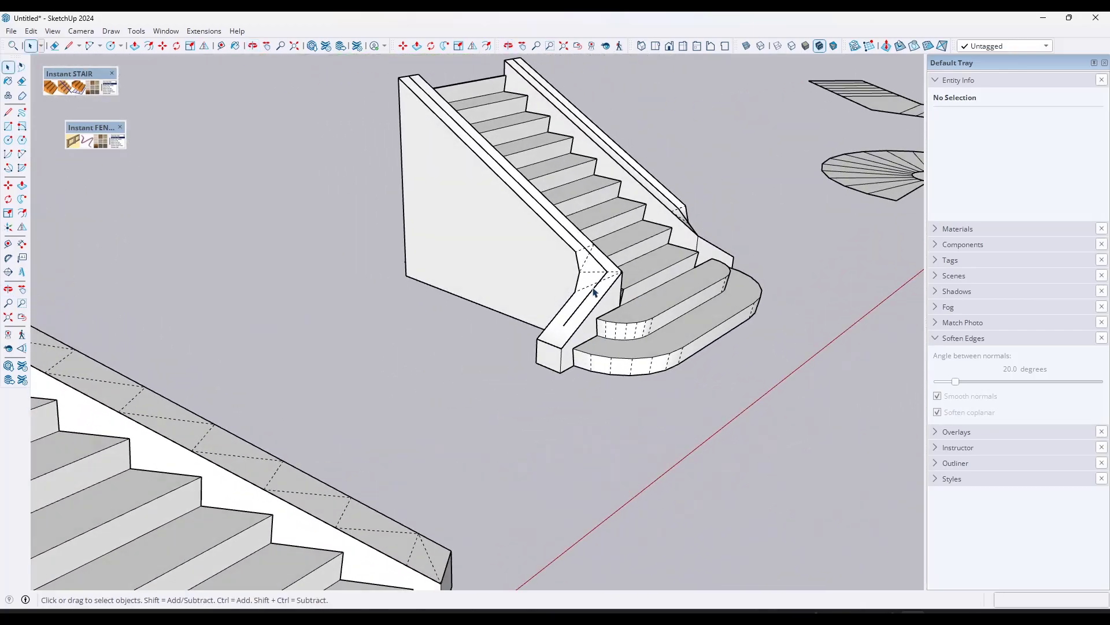
scroll(612, 293, up, 3)
scroll(595, 297, up, 2)
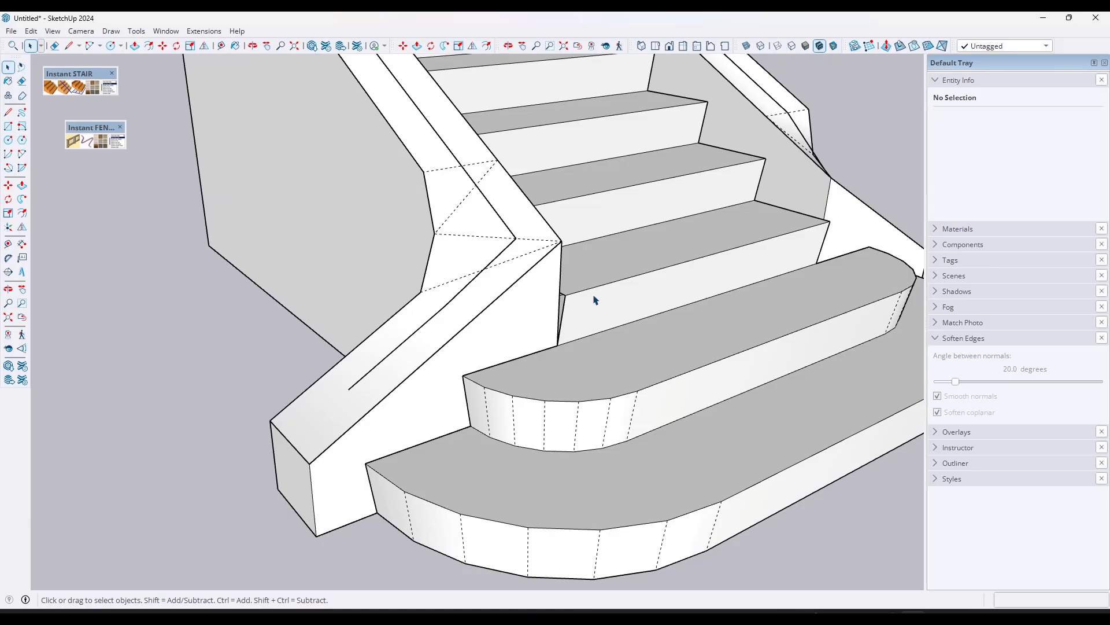
scroll(590, 317, down, 4)
middle_drag(590, 318, 677, 227)
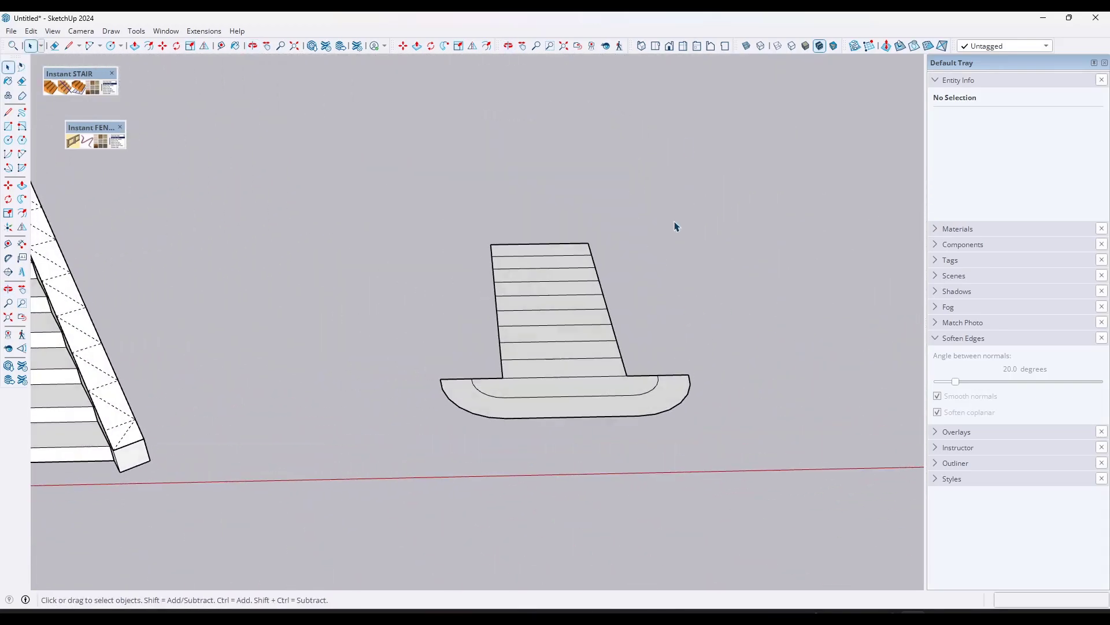
Select only the rounded-step layout's tread faces and add its curved front edge as the first riser.
click(655, 46)
triple_click(659, 415)
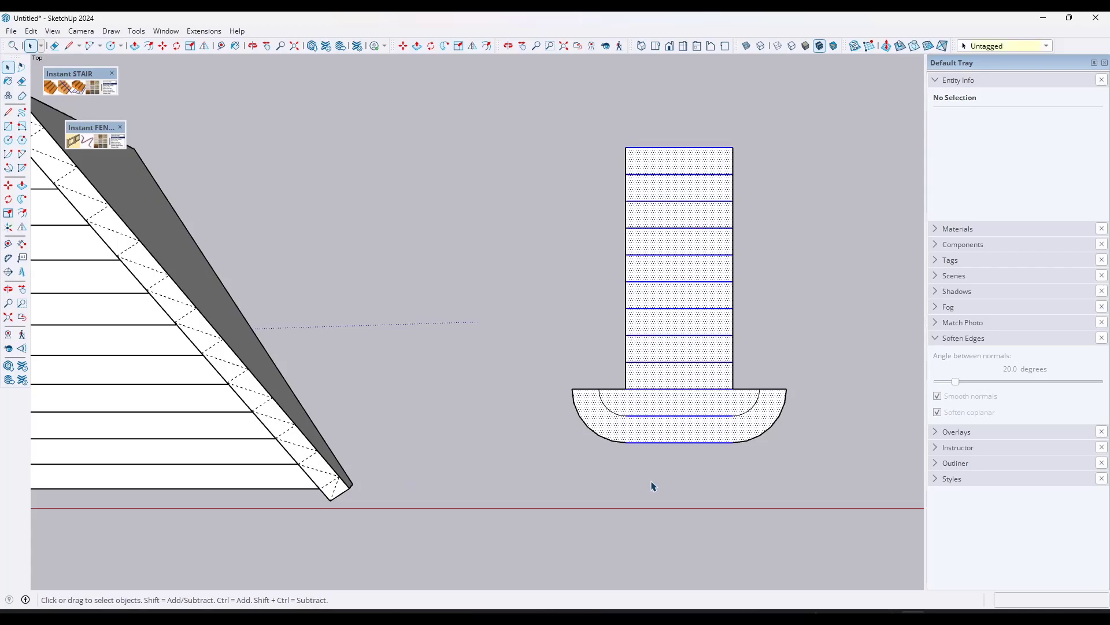
right_click(682, 408)
mouse_move(735, 384)
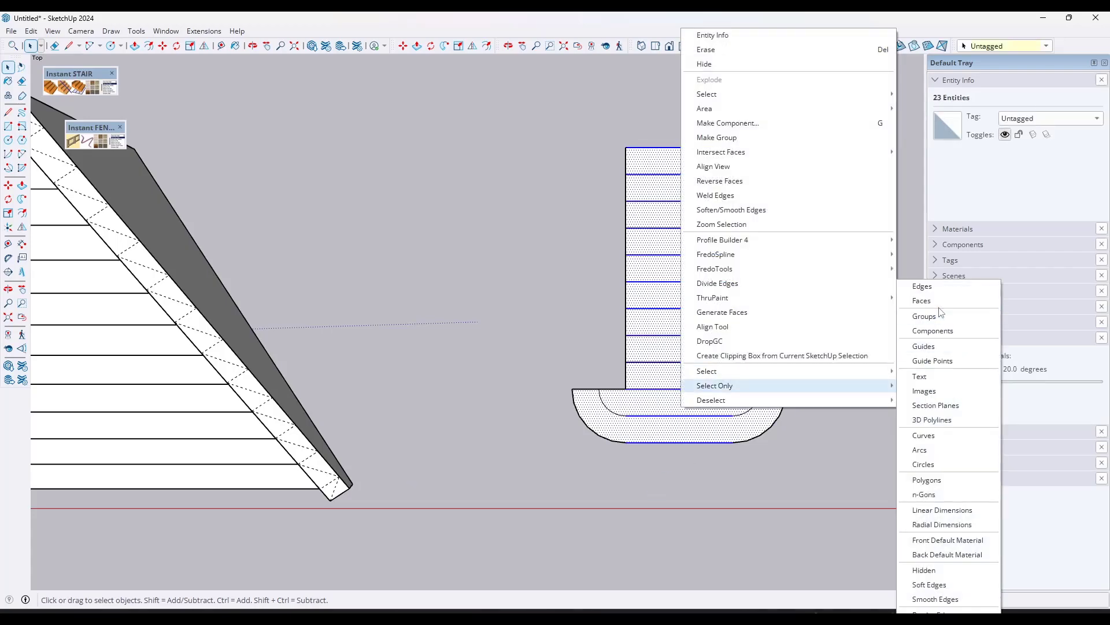
click(938, 300)
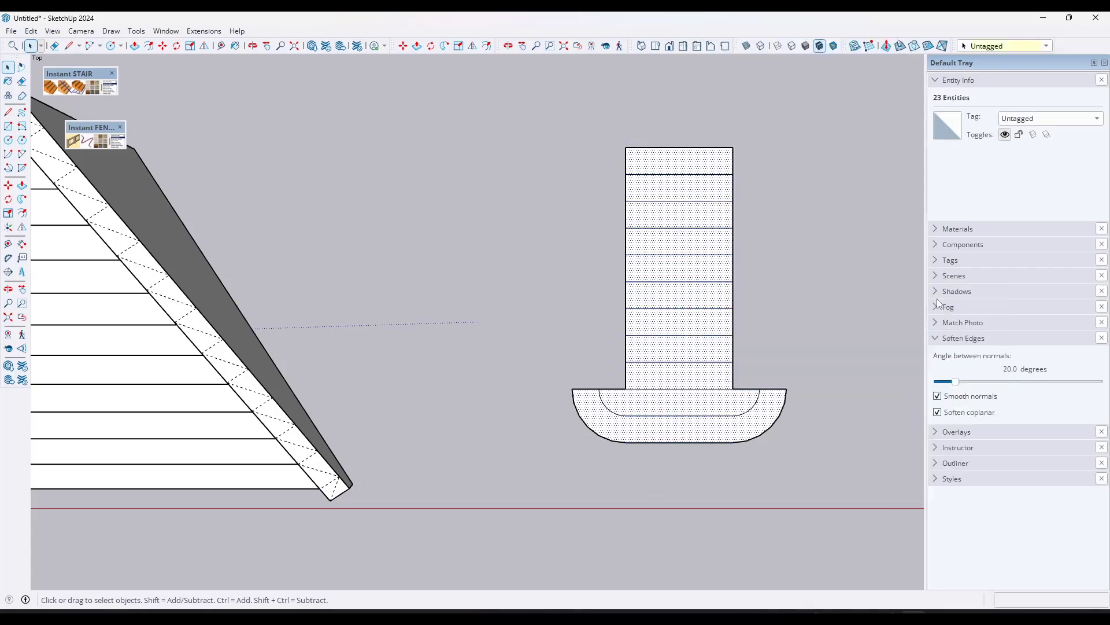
ctrl+click(652, 444)
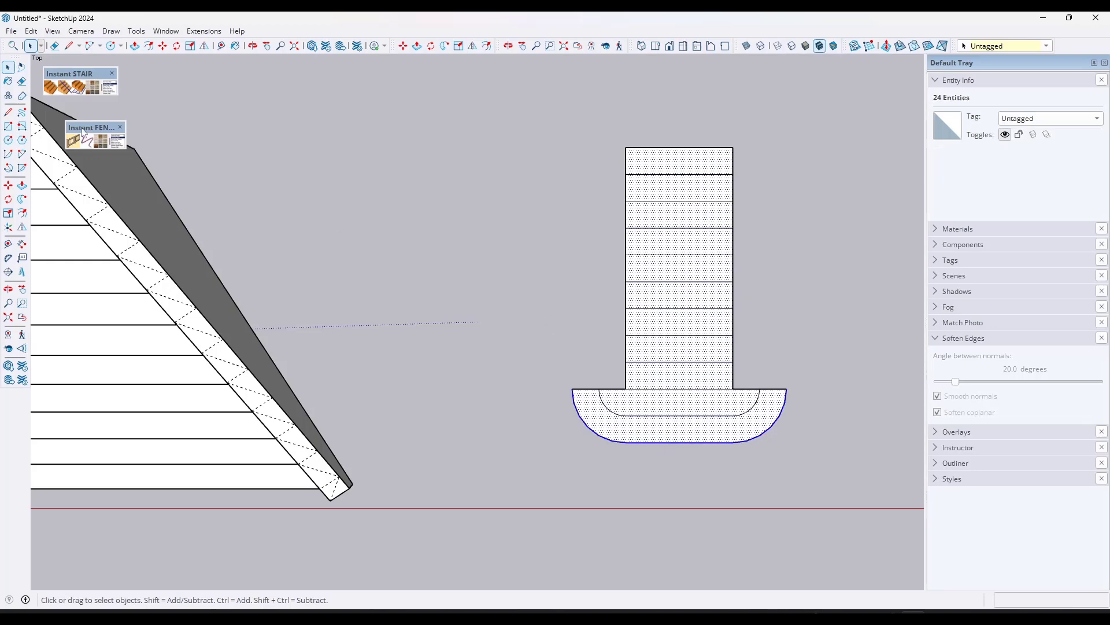
Make an Instant Stair from the rounded-step layout using the Simple style from the Presets library.
click(78, 93)
click(526, 158)
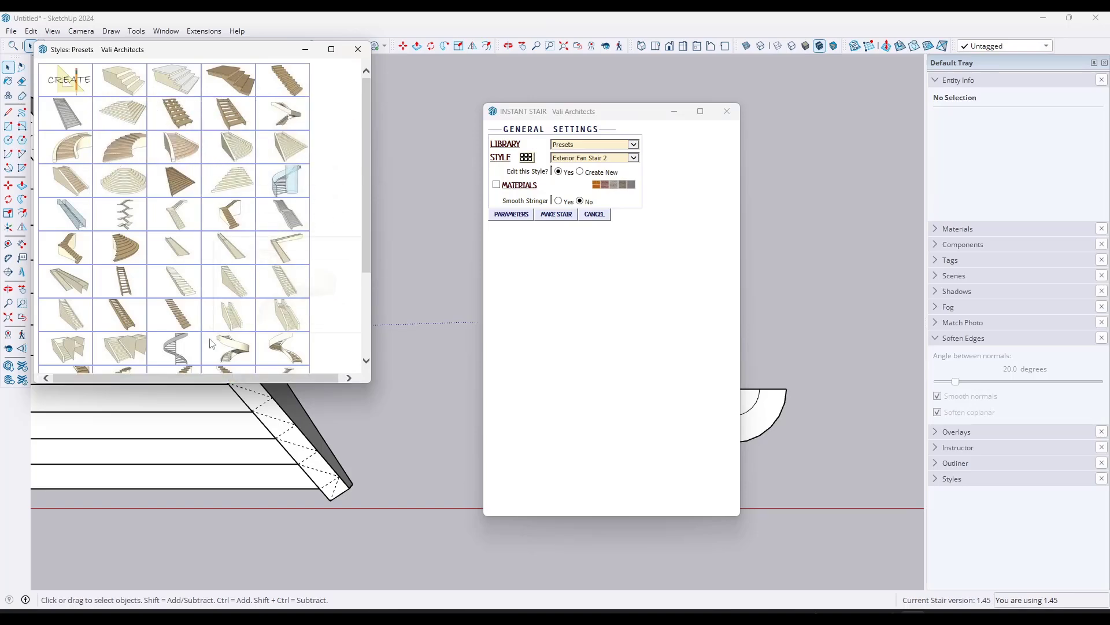
click(191, 272)
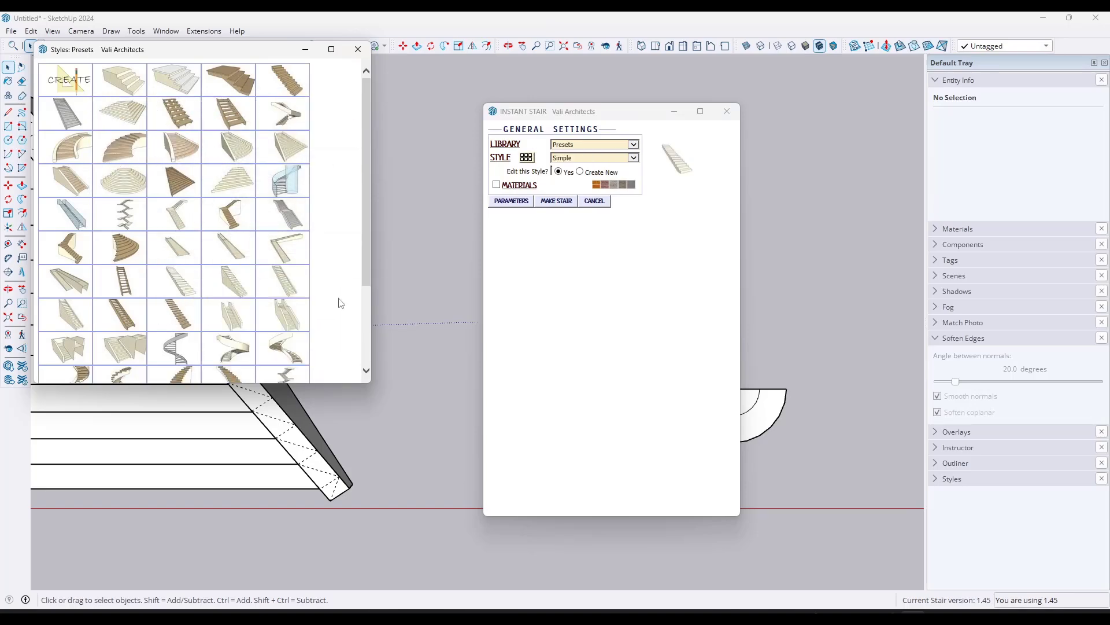
click(557, 201)
middle_drag(559, 452, 630, 231)
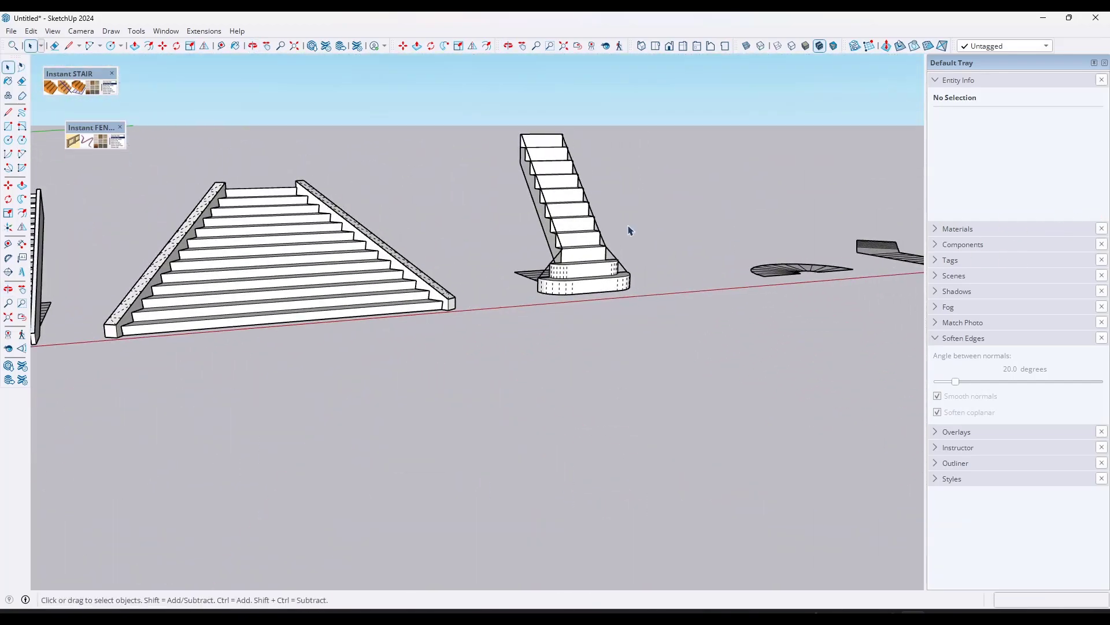
scroll(639, 203, up, 5)
scroll(398, 248, down, 7)
Select only the semicircular winder layout's tread faces plus one straight end edge as the first riser.
middle_drag(417, 259, 649, 213)
scroll(752, 321, up, 5)
drag(219, 489, 218, 484)
right_click(417, 421)
mouse_move(578, 398)
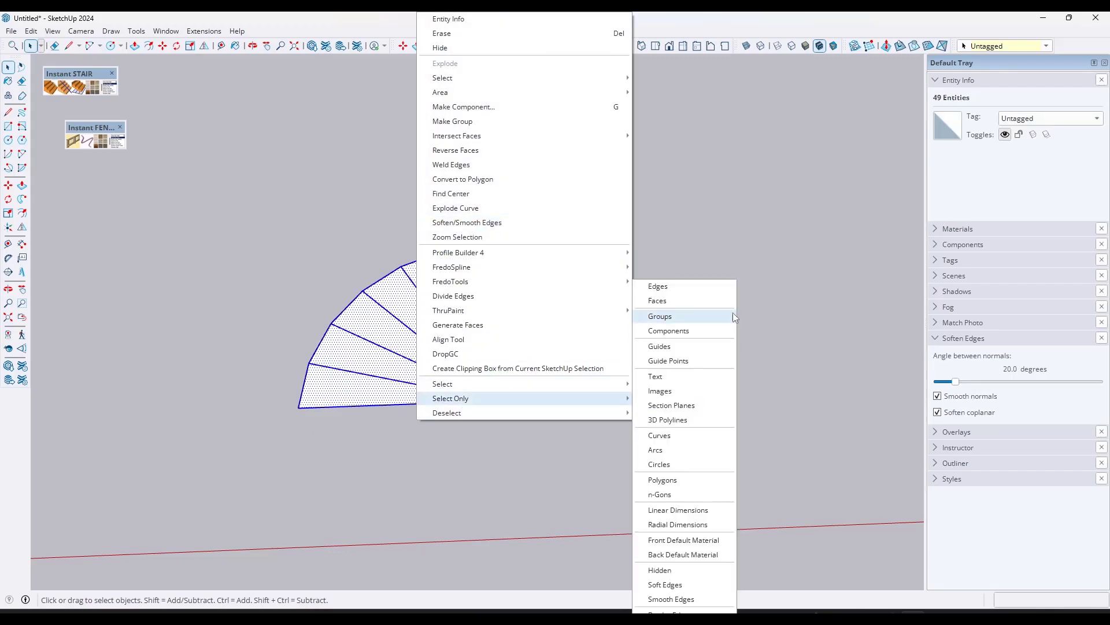
click(656, 301)
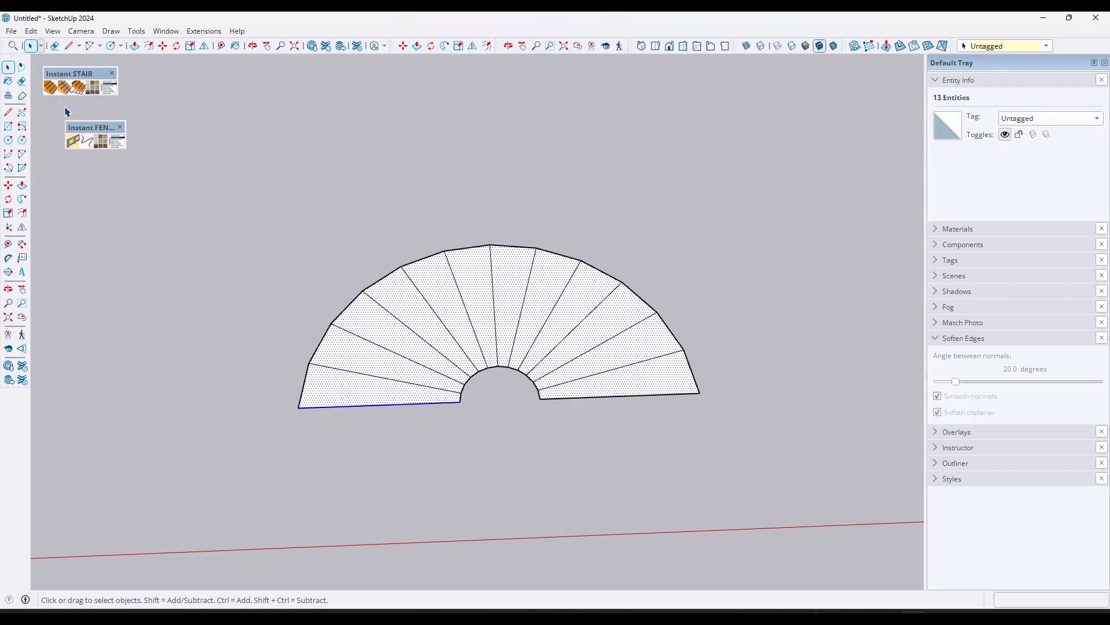
Make a Simple style Instant Stair from the selected semicircular treads.
click(82, 91)
click(555, 200)
middle_drag(501, 373, 538, 248)
scroll(481, 314, down, 5)
scroll(532, 241, up, 3)
scroll(454, 248, down, 2)
Select only the faces of the L-shaped layout with a square corner landing, the one nearest the angled layout.
middle_drag(447, 262, 307, 266)
scroll(405, 301, down, 4)
scroll(510, 334, up, 2)
scroll(480, 346, down, 4)
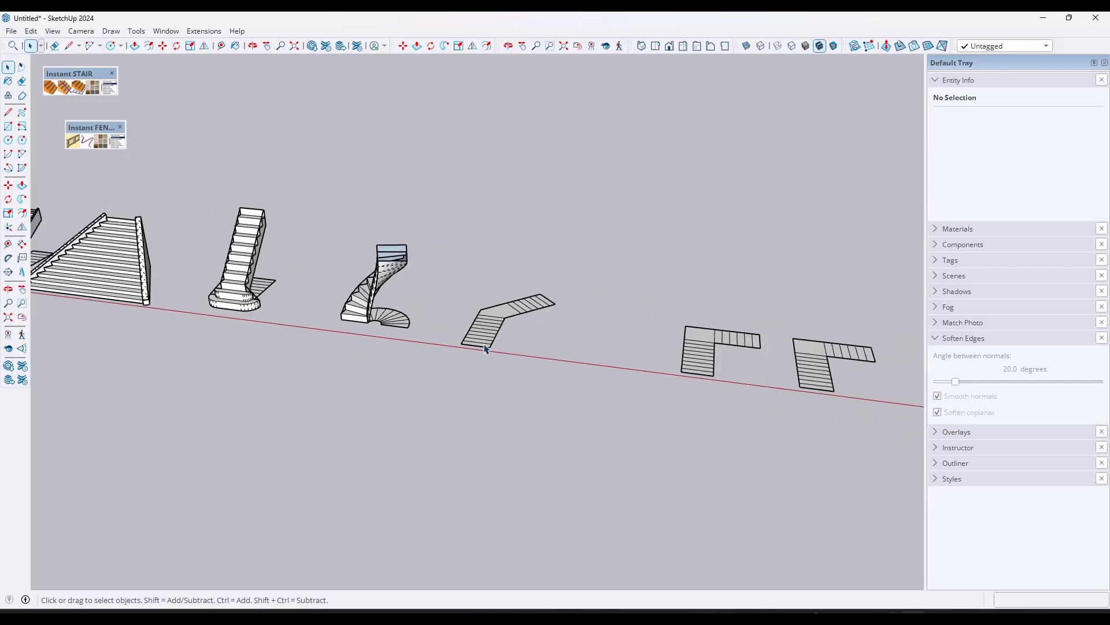
click(655, 46)
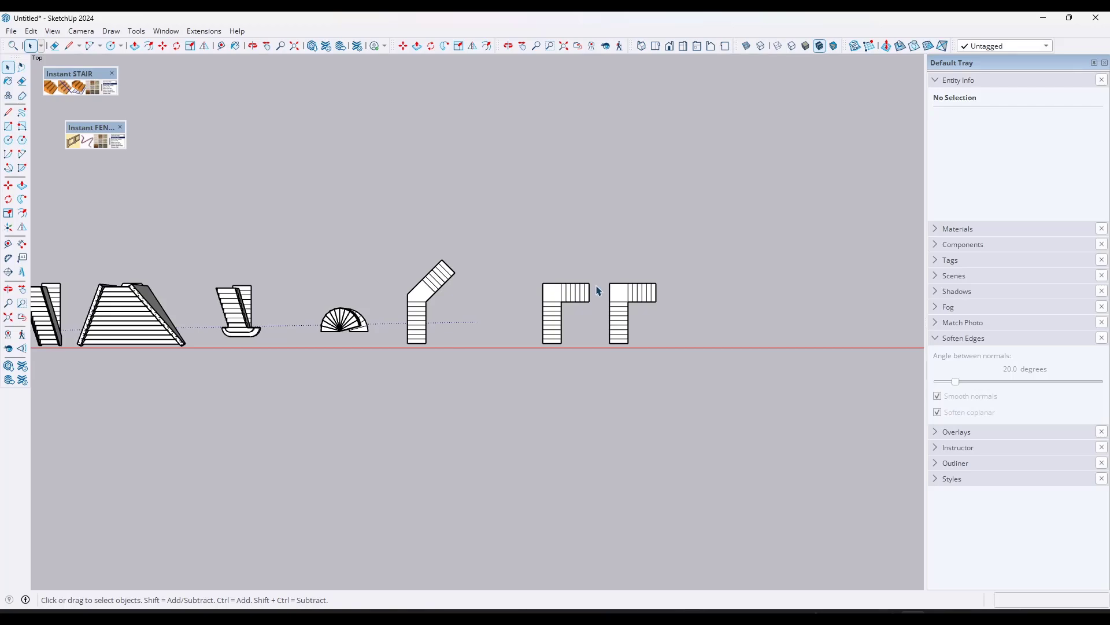
scroll(558, 293, up, 3)
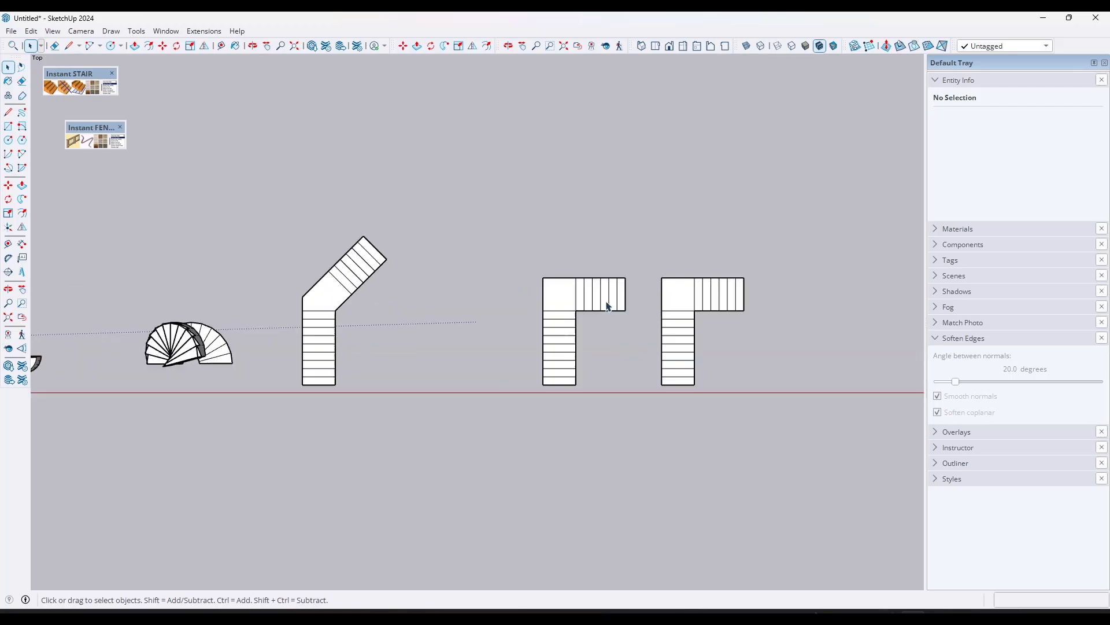
triple_click(550, 300)
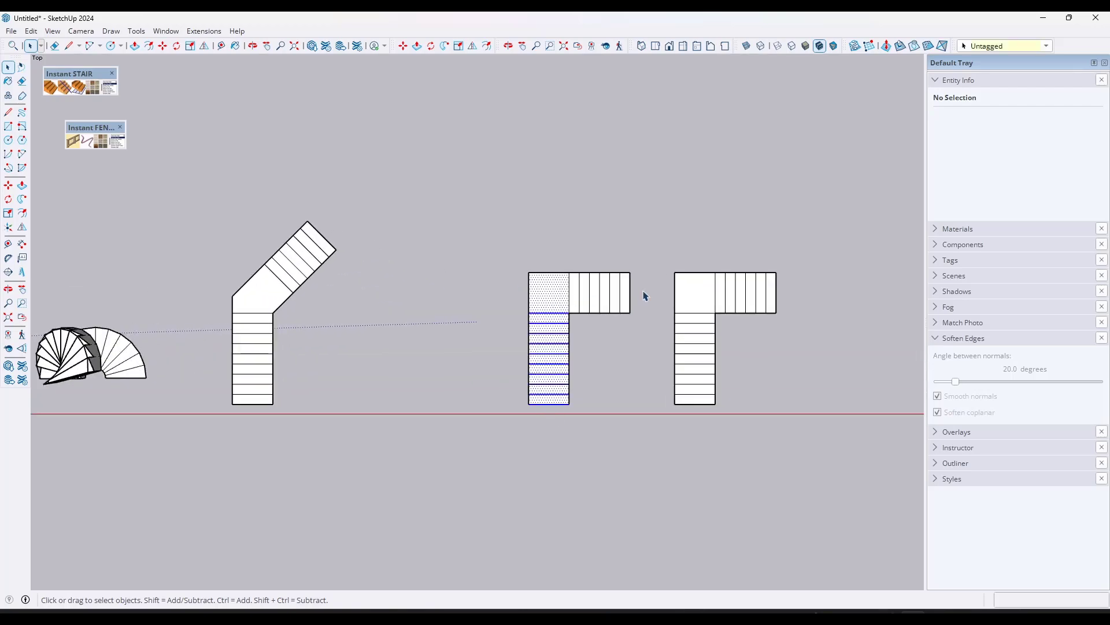
shift+click(553, 299)
scroll(616, 303, up, 2)
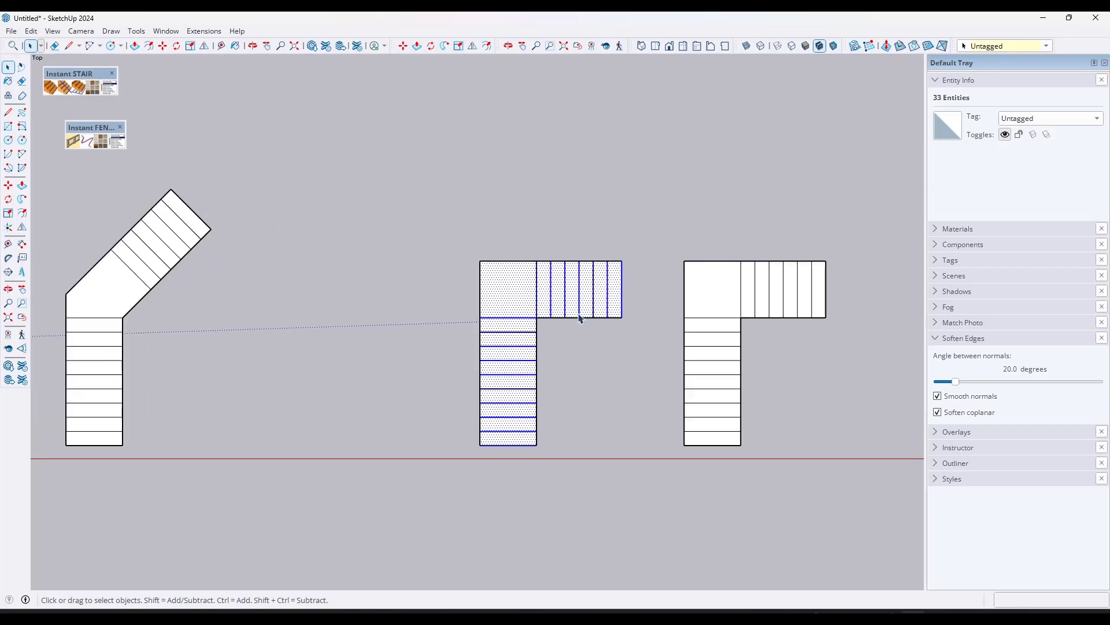
right_click(515, 293)
mouse_move(561, 373)
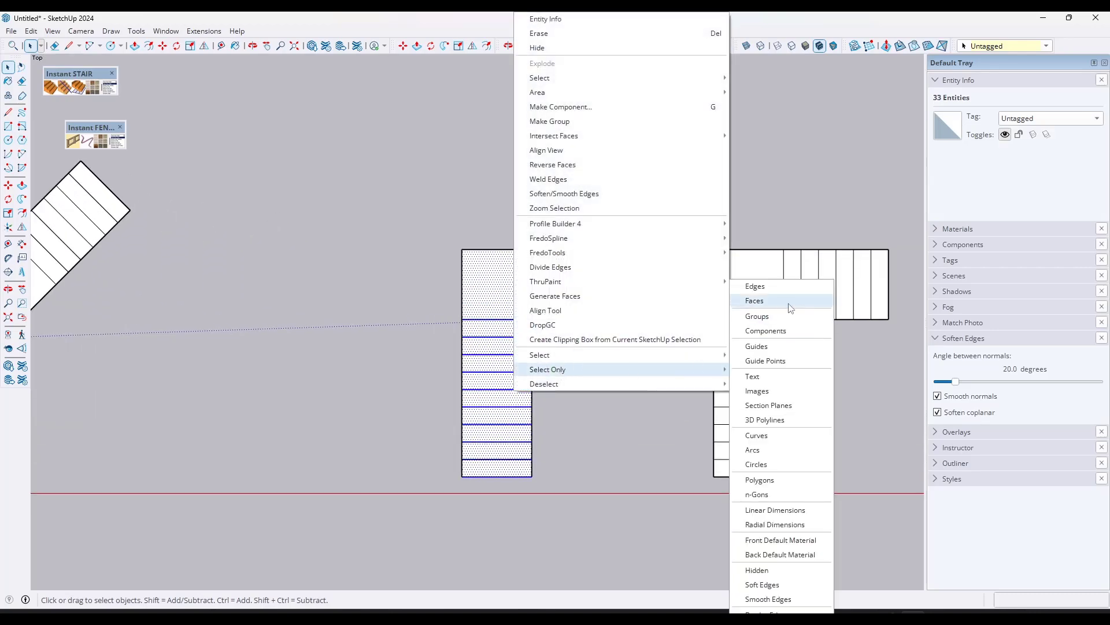
click(755, 301)
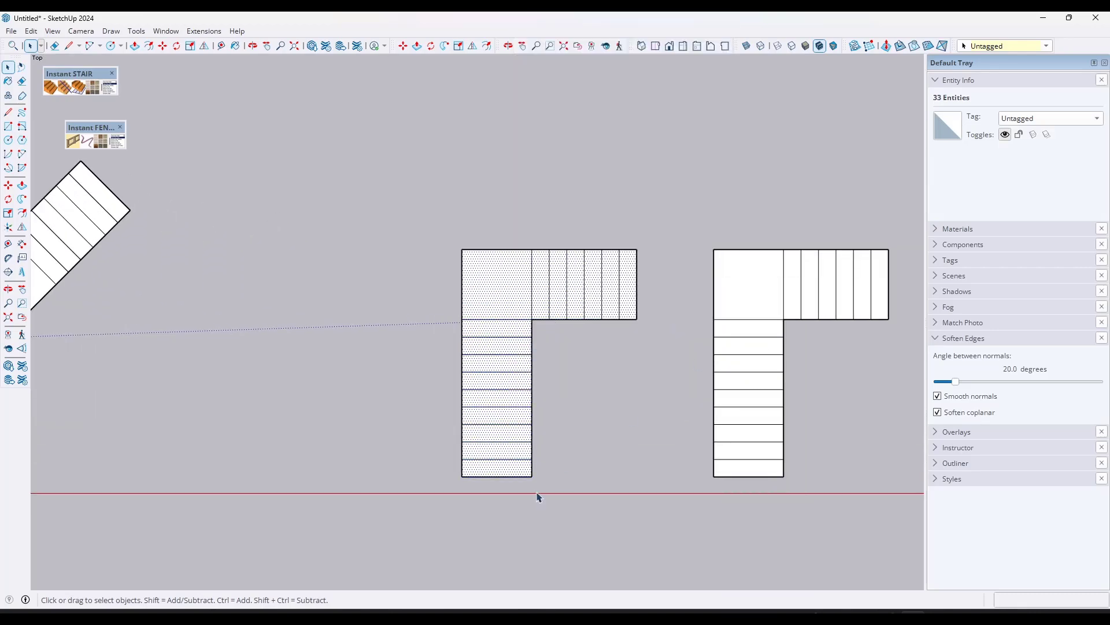
Add the L-shaped layout's front edge as the first riser and try to make an Instant Stair from the selection.
ctrl+click(508, 477)
click(79, 90)
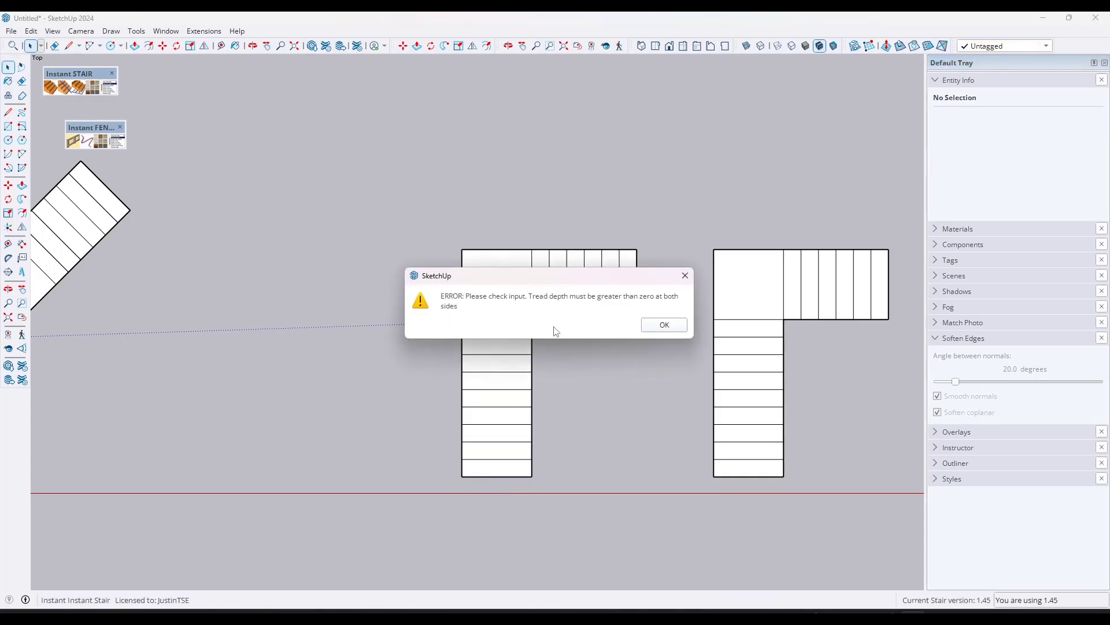
click(668, 327)
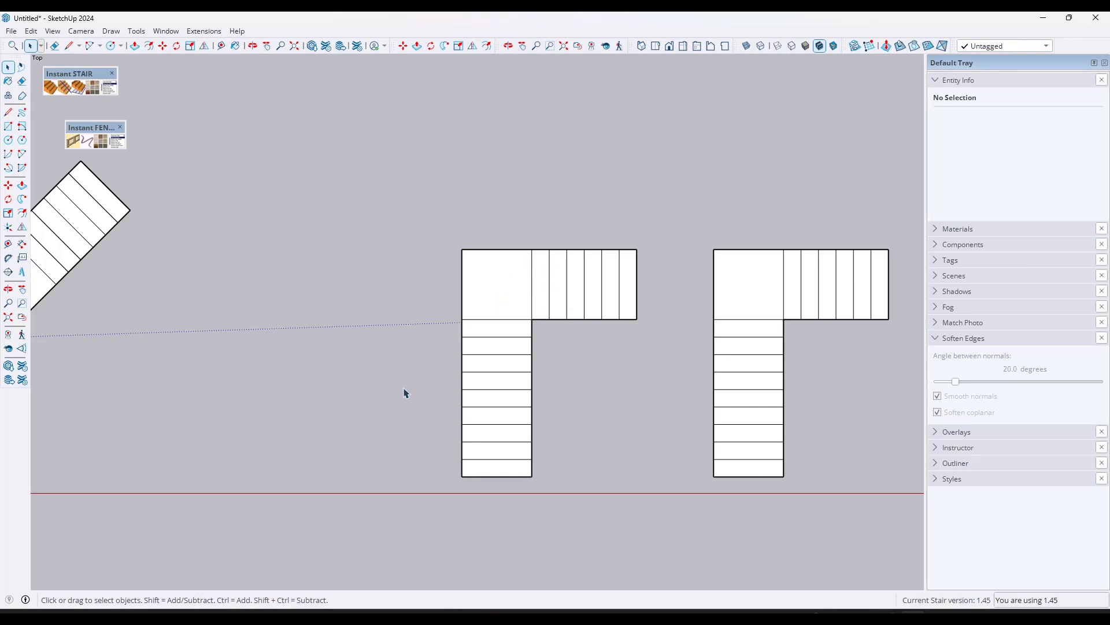
Select only the angled layout's tread and landing faces and add its front edge as the first riser.
scroll(405, 370, down, 5)
scroll(368, 309, up, 4)
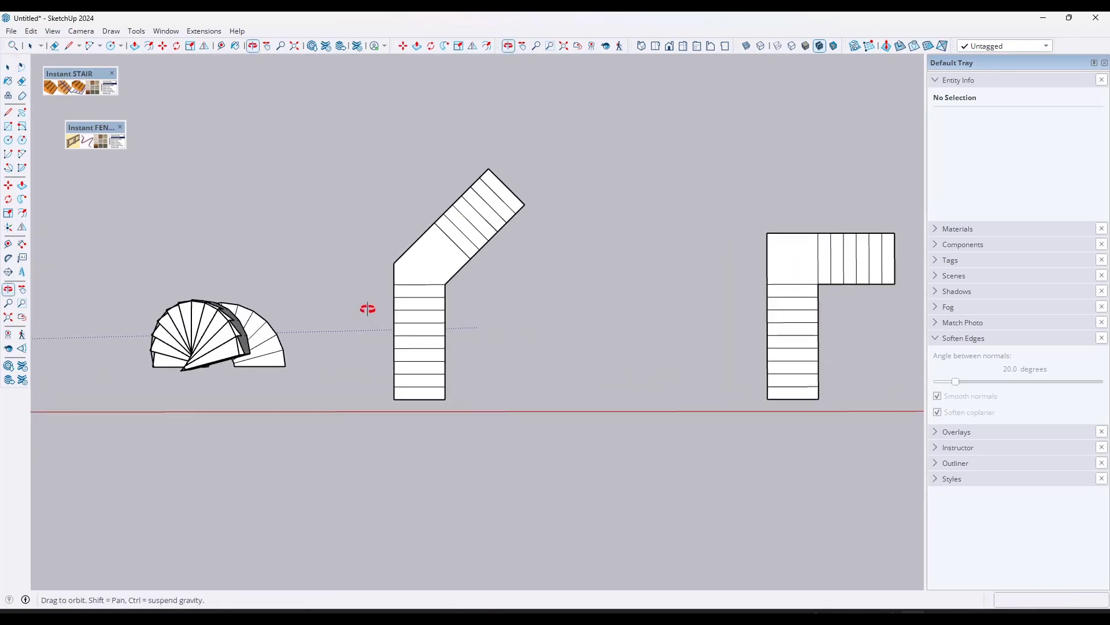
drag(368, 309, 379, 306)
key(space)
triple_click(414, 337)
right_click(415, 337)
mouse_move(463, 369)
click(654, 301)
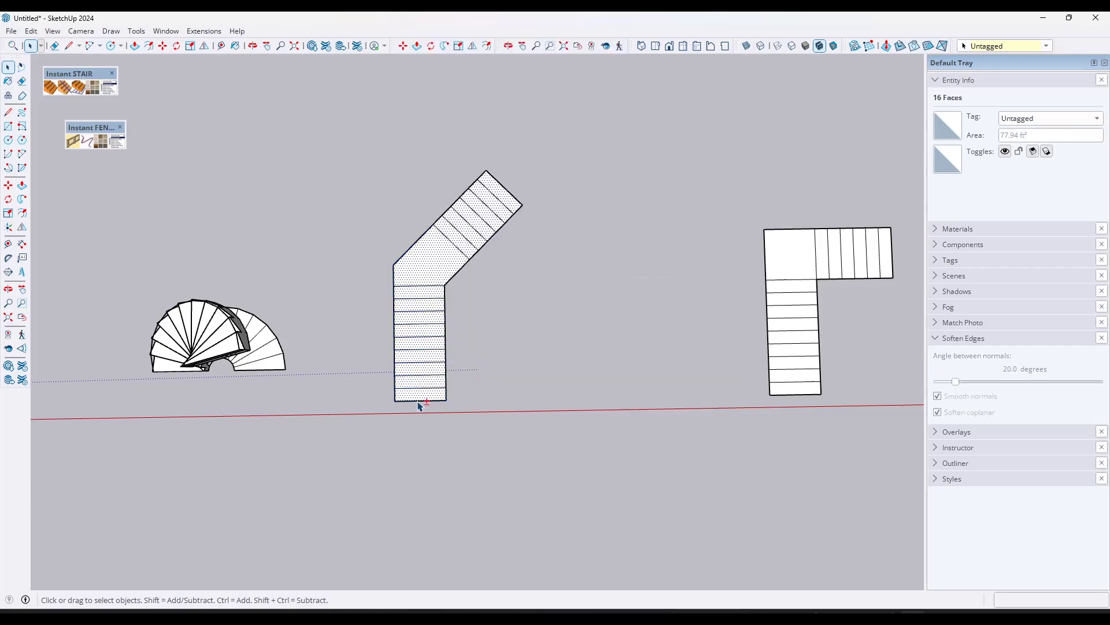
middle_drag(398, 444, 375, 311)
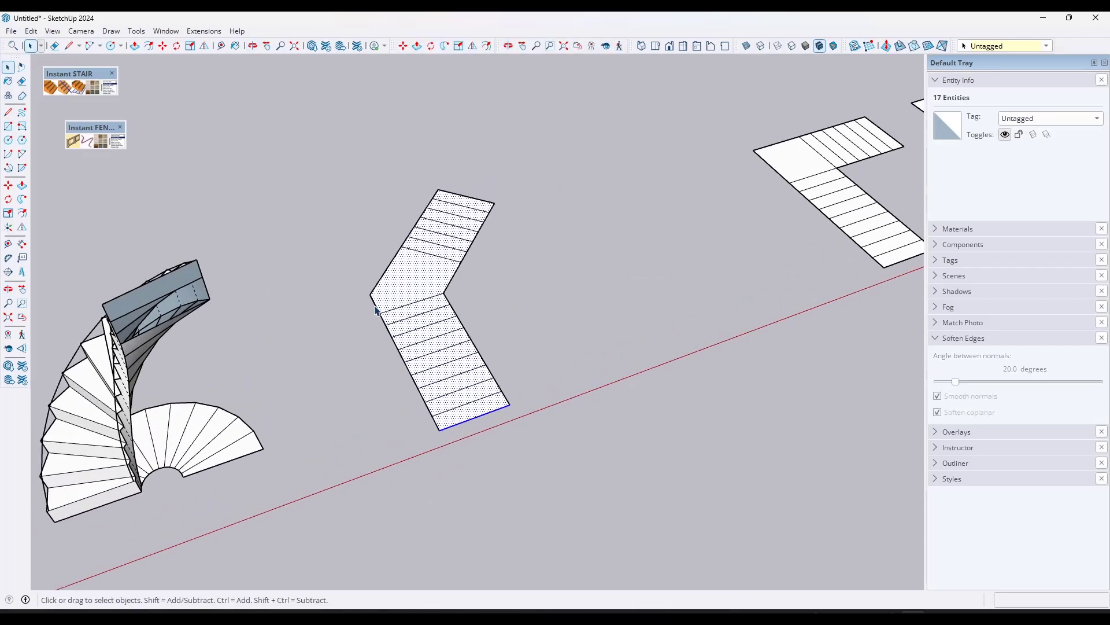
Make a Simple style Instant Stair from the selected angled layout with its intermediate landing.
click(81, 92)
click(512, 200)
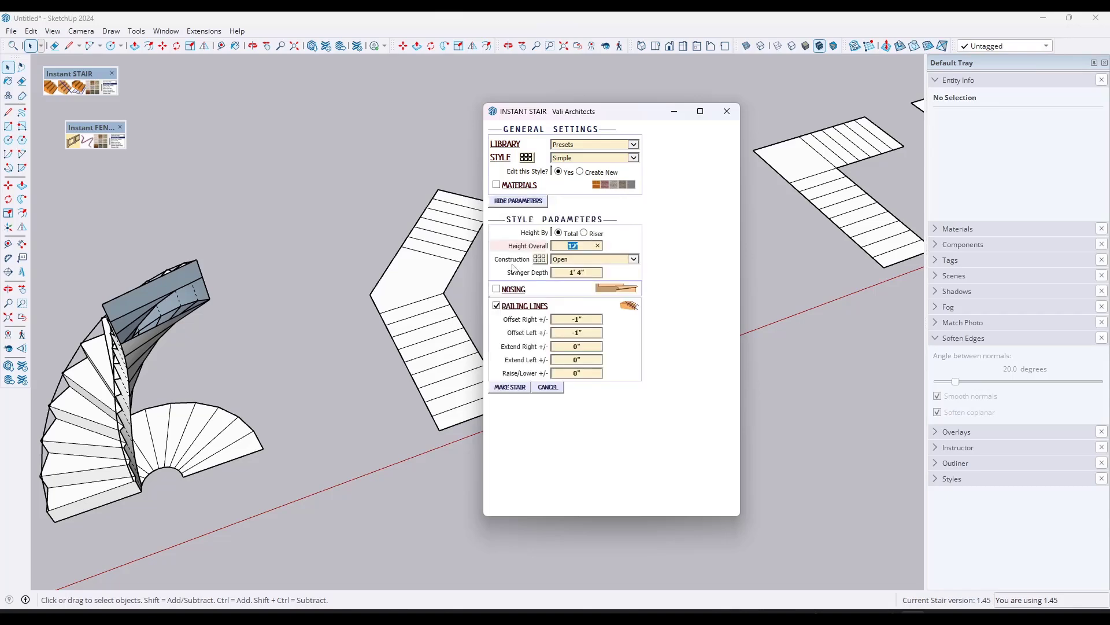
click(510, 388)
middle_drag(443, 364, 459, 337)
middle_drag(414, 235, 451, 261)
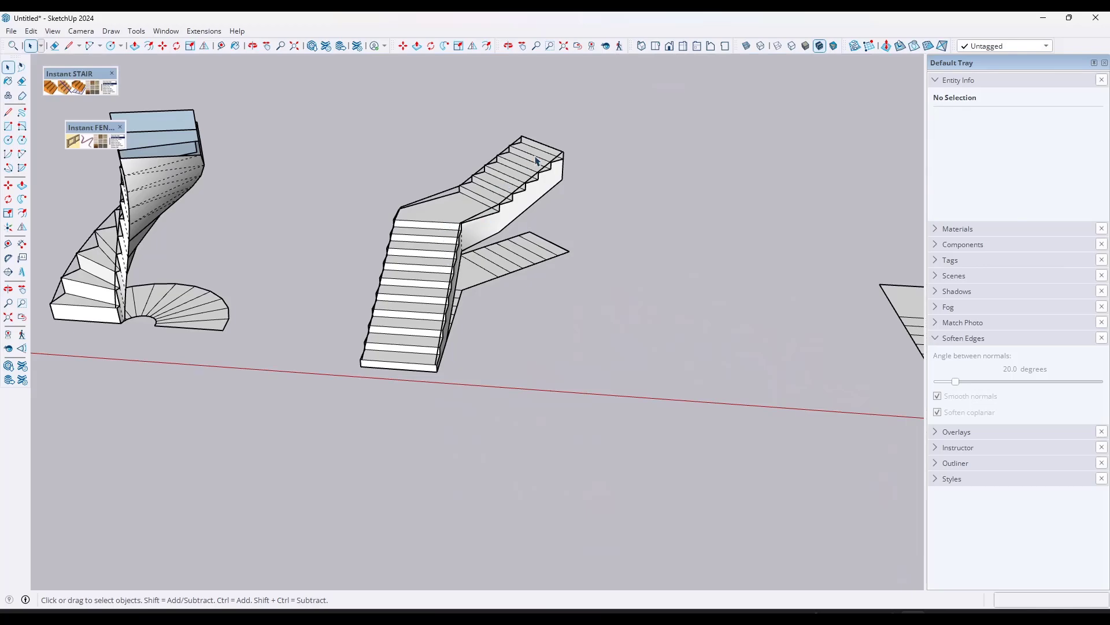
Select the lower flight's treads and front edge on the farther L-shaped layout and make a Simple stair with 8' overall height.
middle_drag(505, 203, 694, 310)
scroll(694, 310, up, 5)
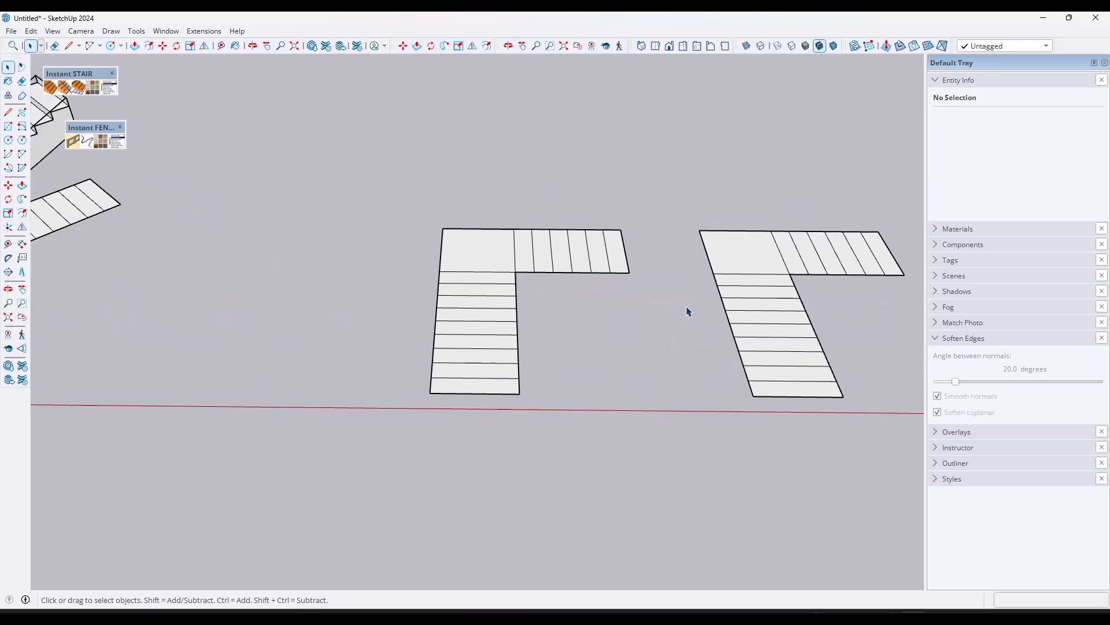
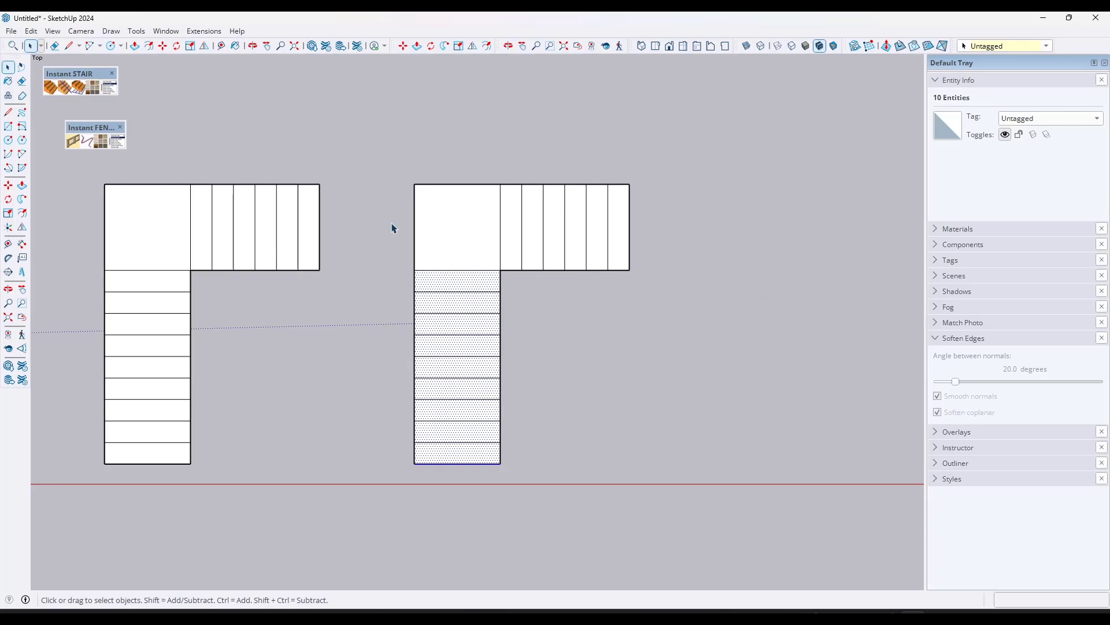
click(71, 82)
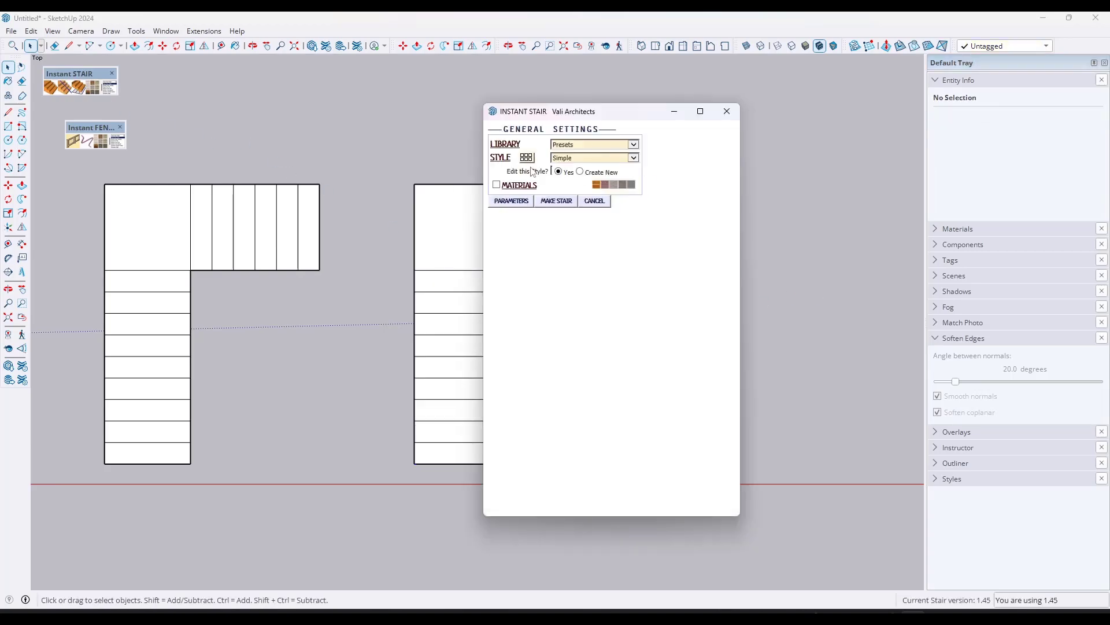
click(511, 201)
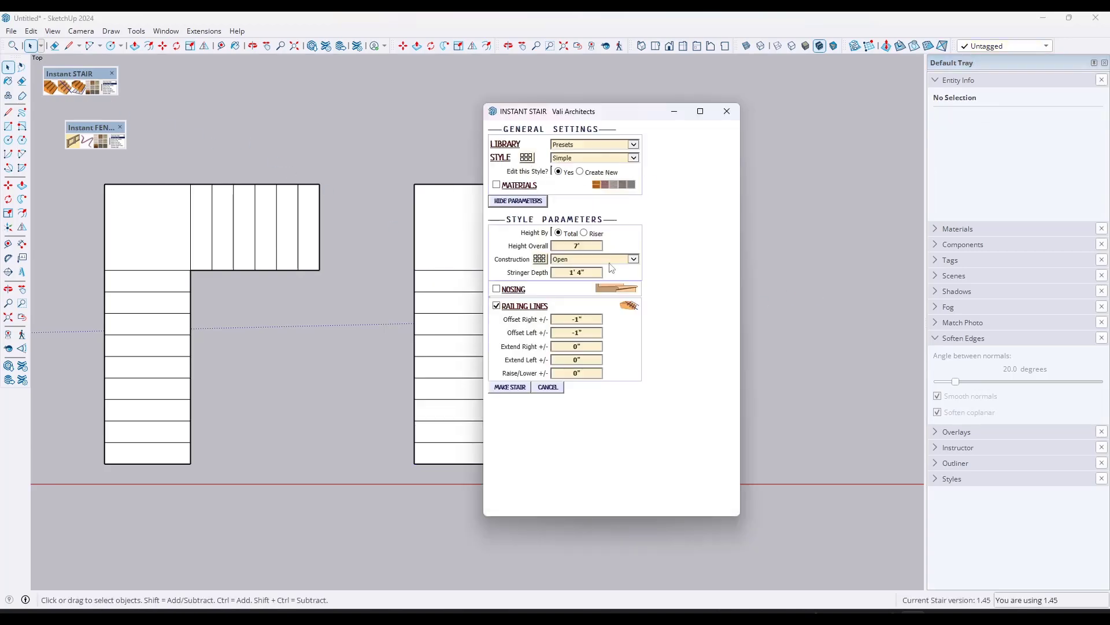
click(569, 248)
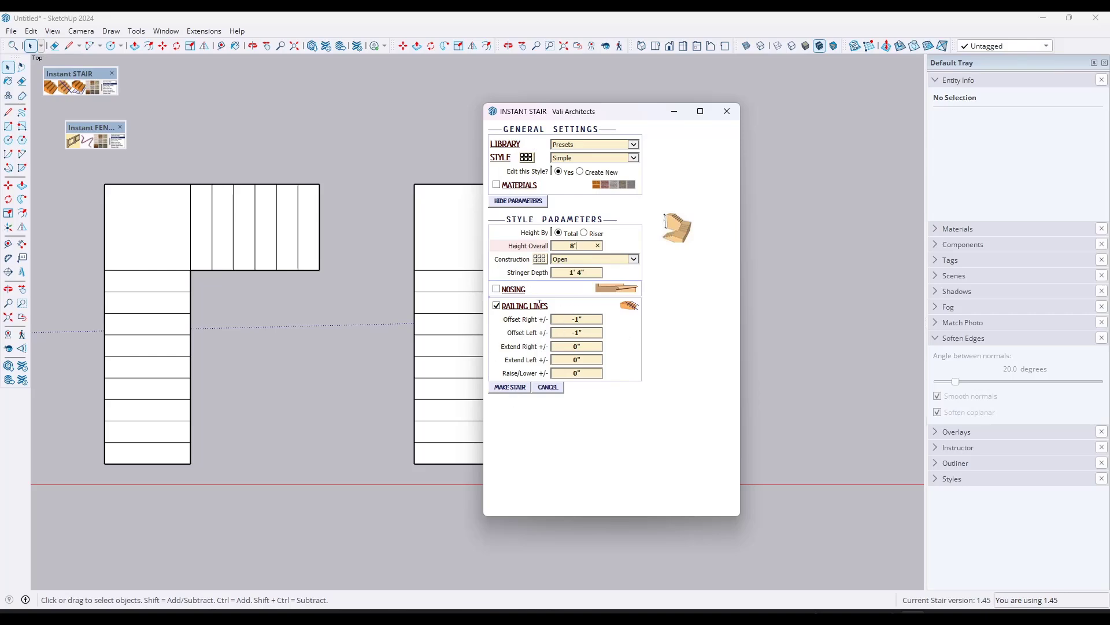
click(512, 387)
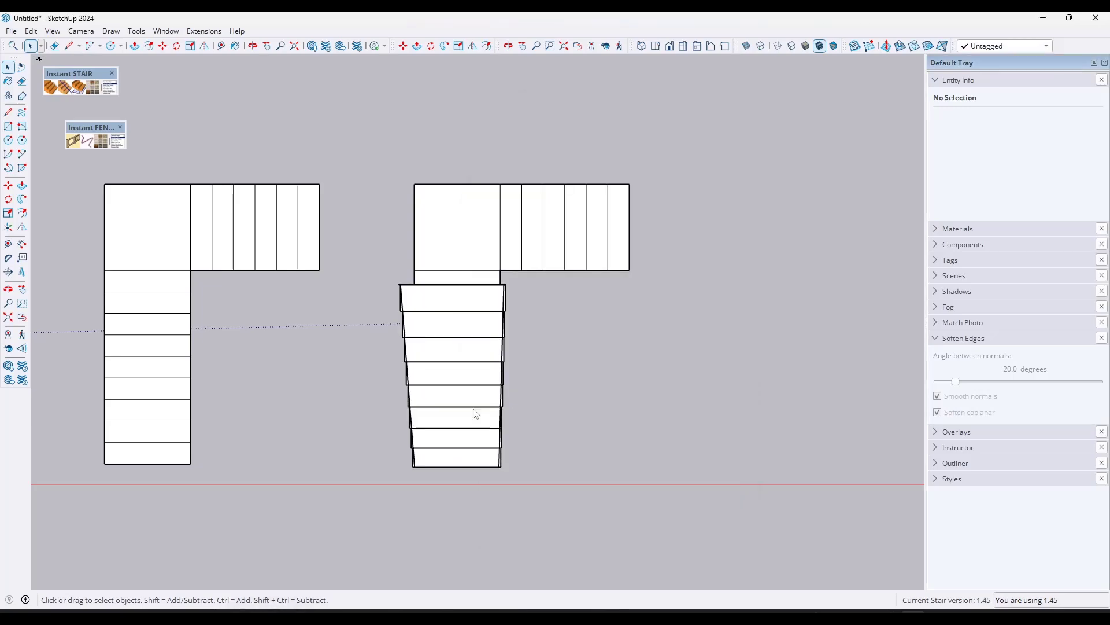
Draw a horizontal landing face level with the top of the new flight, above the layout's corner square.
middle_drag(473, 411, 711, 345)
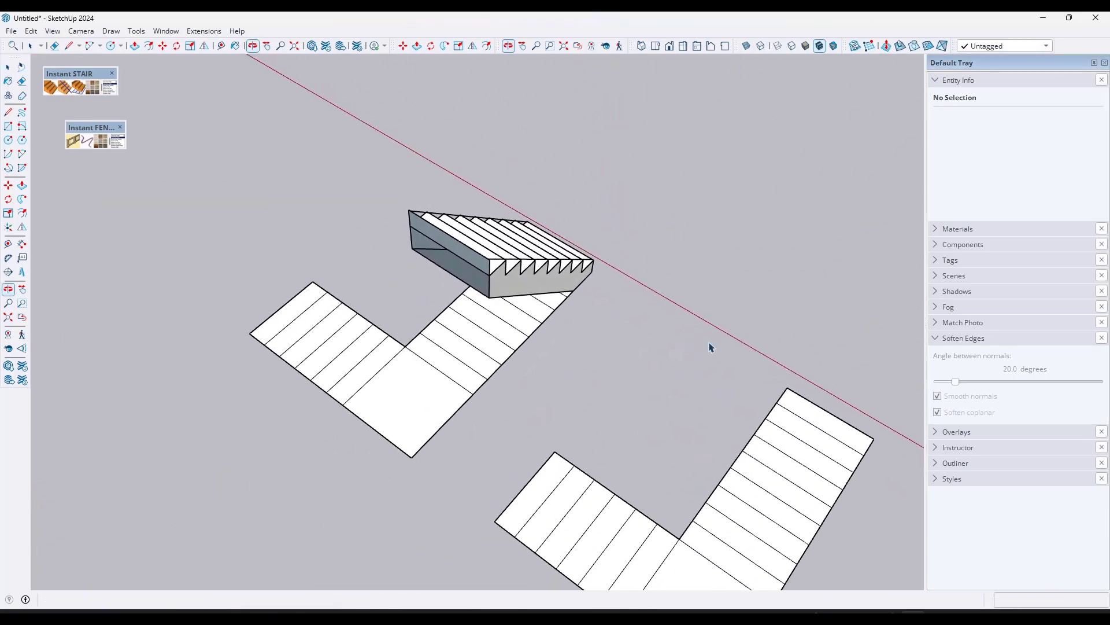
scroll(474, 258, up, 3)
middle_drag(475, 258, 480, 269)
key(l)
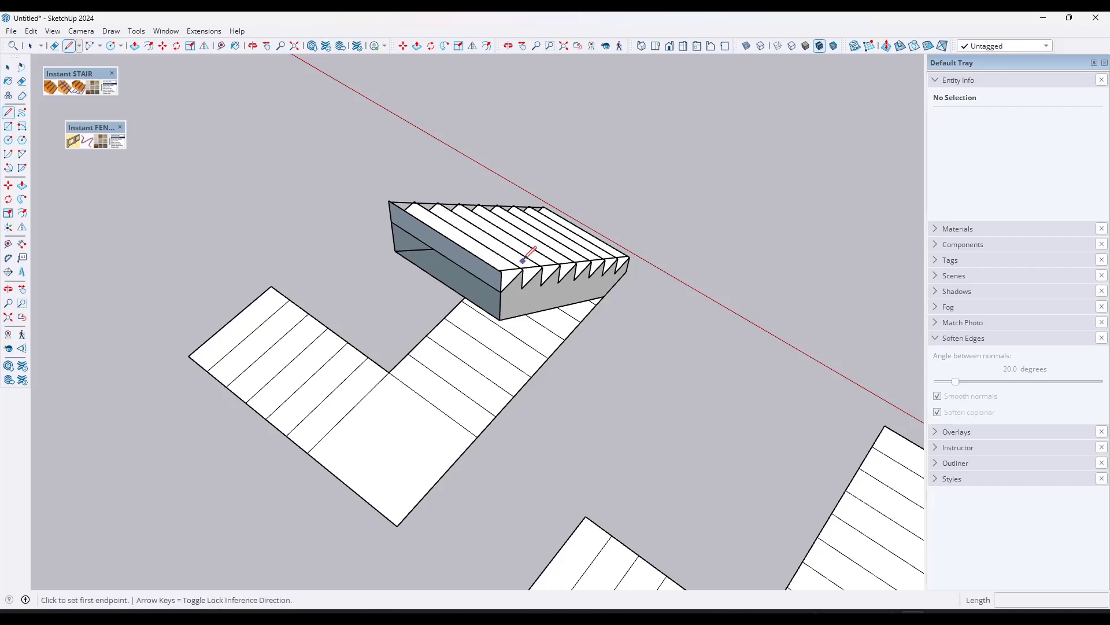
key(r)
click(502, 271)
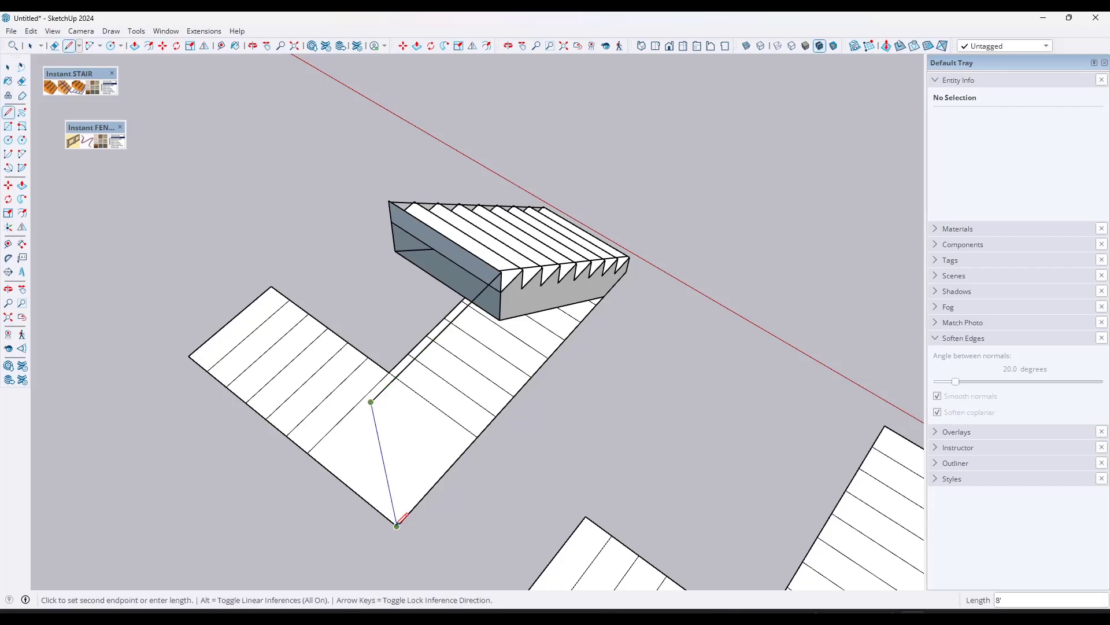
click(391, 202)
key(space)
Copy the layout's upper flight treads 8' up and attach them to the raised landing's edge.
middle_drag(396, 193, 507, 353)
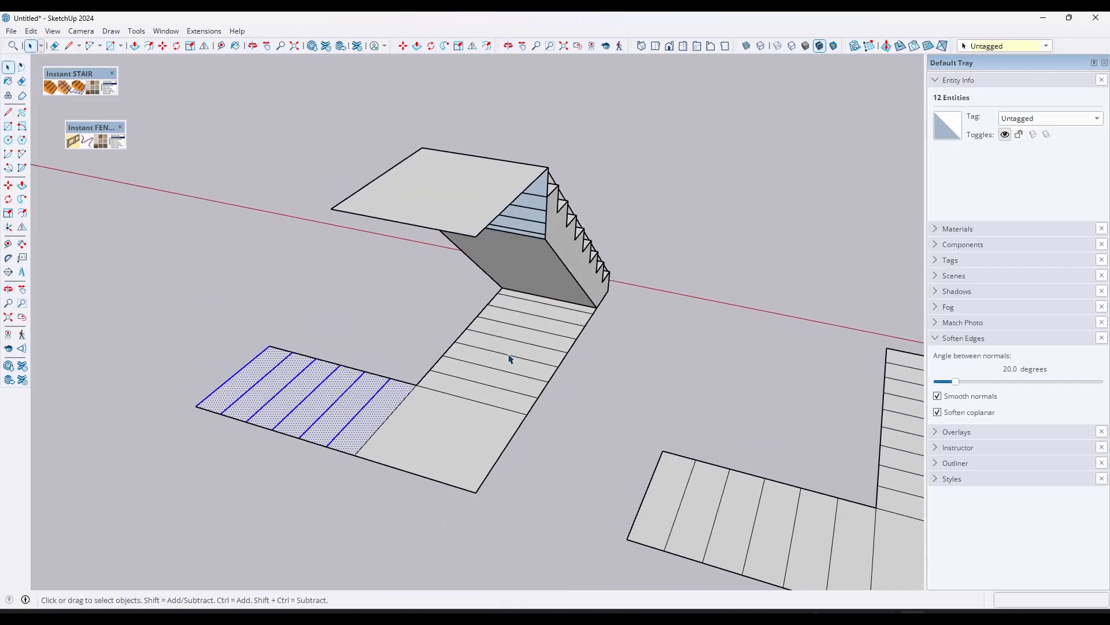
key(m)
click(355, 456)
key(ctrl)
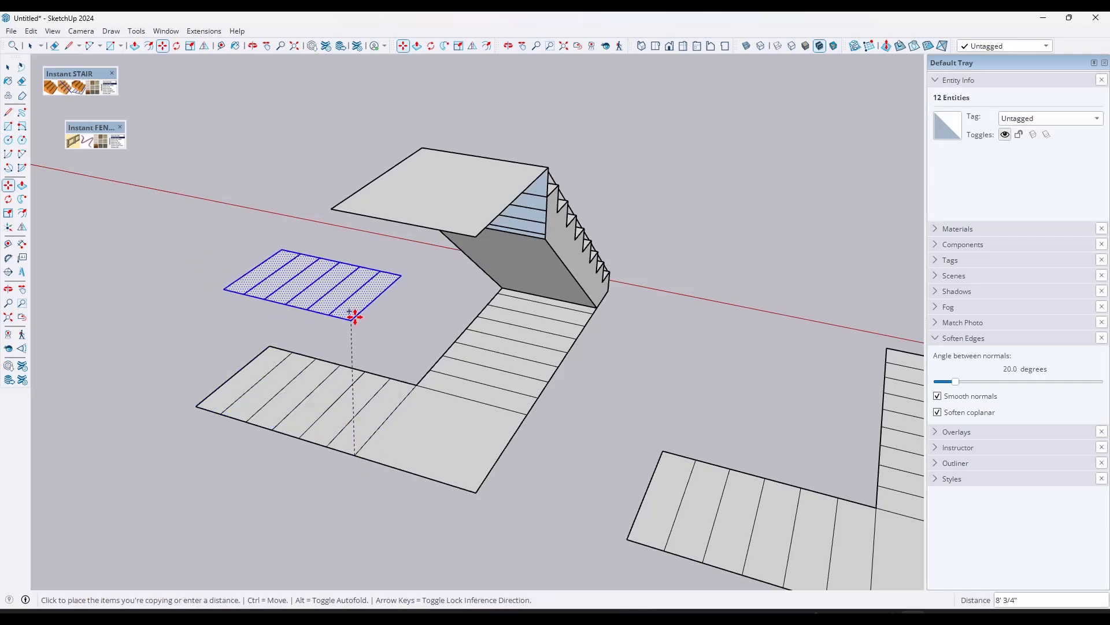
click(332, 210)
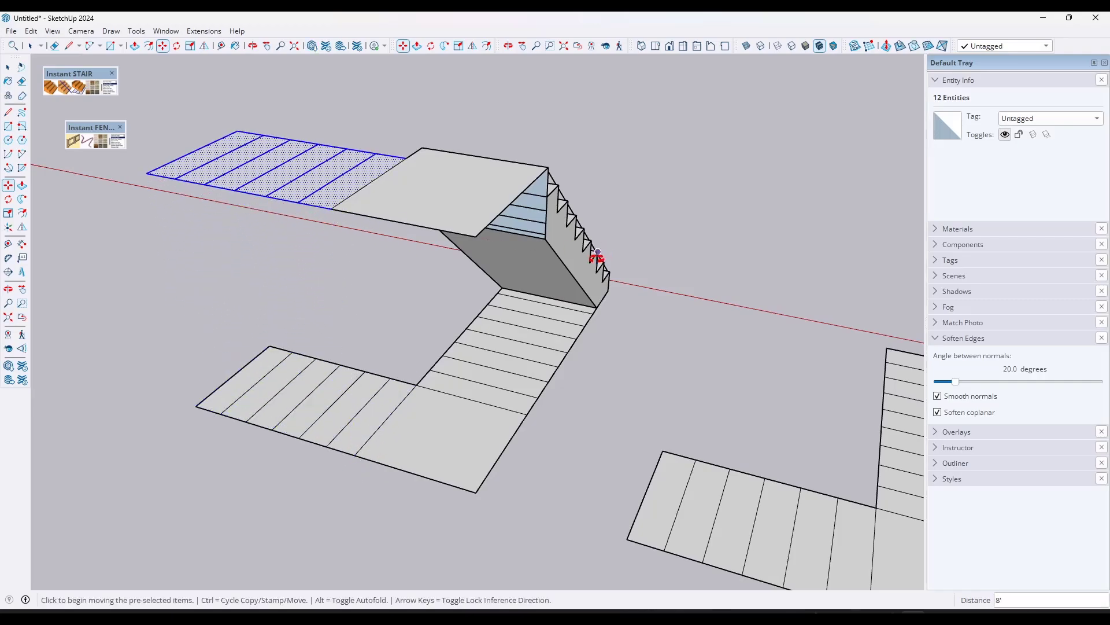
Select only the six raised tread faces plus the edge shared with the landing as the first riser.
middle_drag(595, 255, 298, 292)
click(655, 46)
key(space)
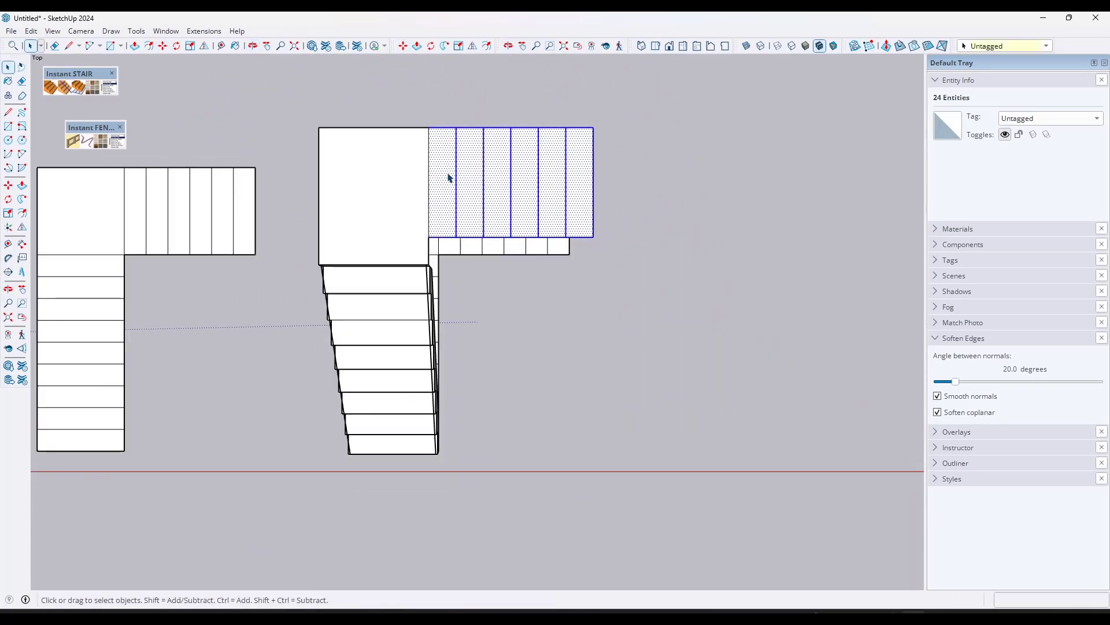
shift+click(470, 176)
shift+click(497, 176)
shift+click(524, 176)
shift+click(547, 176)
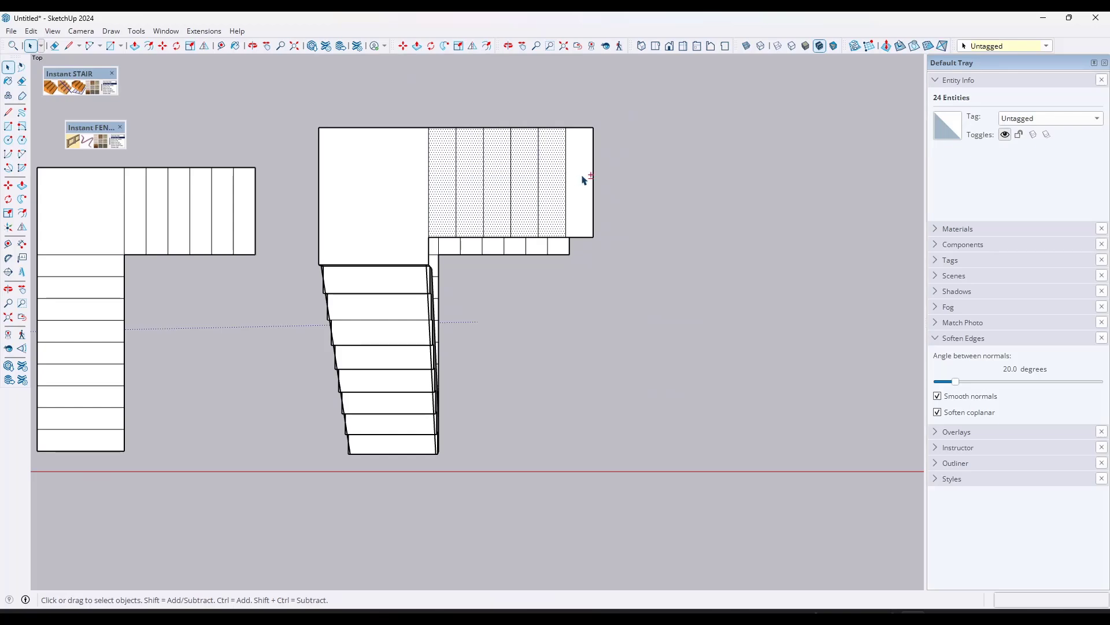
shift+click(581, 176)
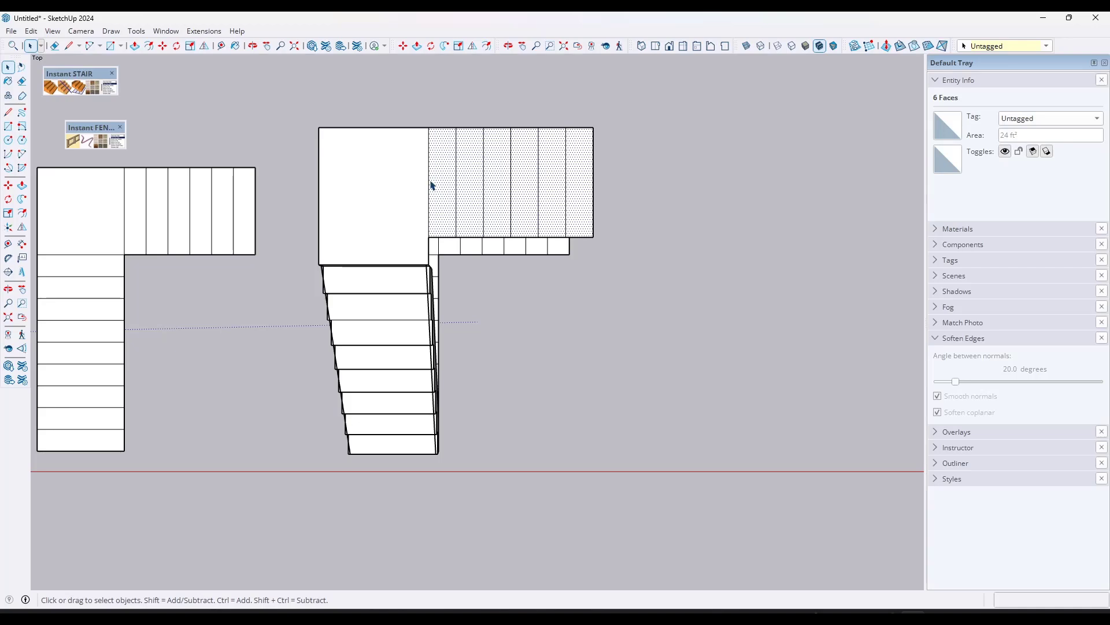
shift+click(429, 184)
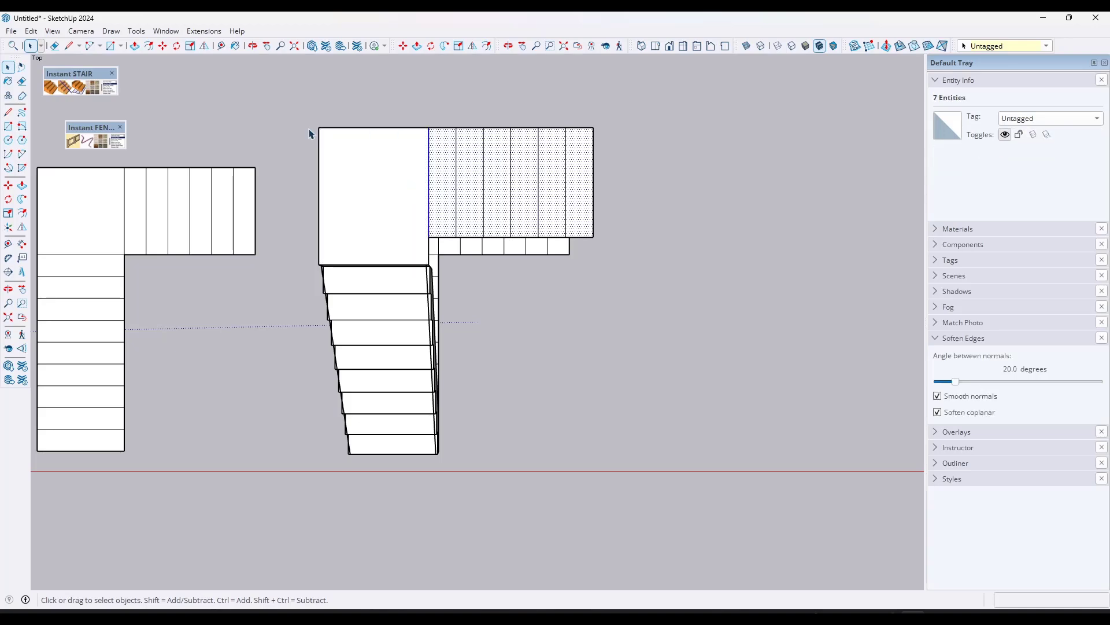
Make a Simple style Instant Stair from the raised treads with an overall height of 3'.
click(78, 87)
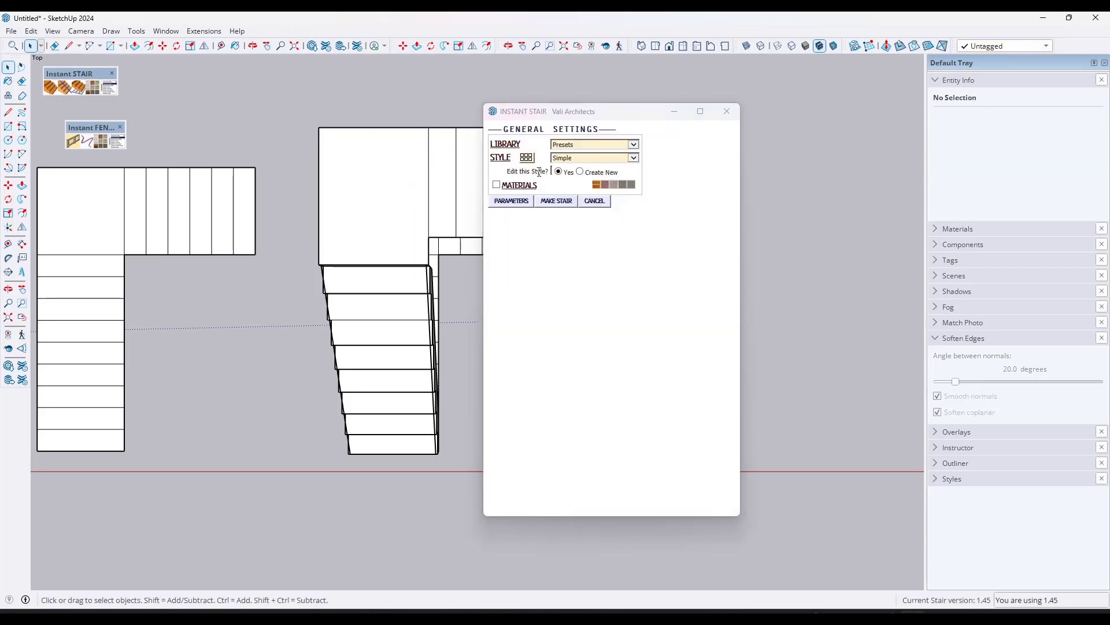
click(516, 201)
click(577, 246)
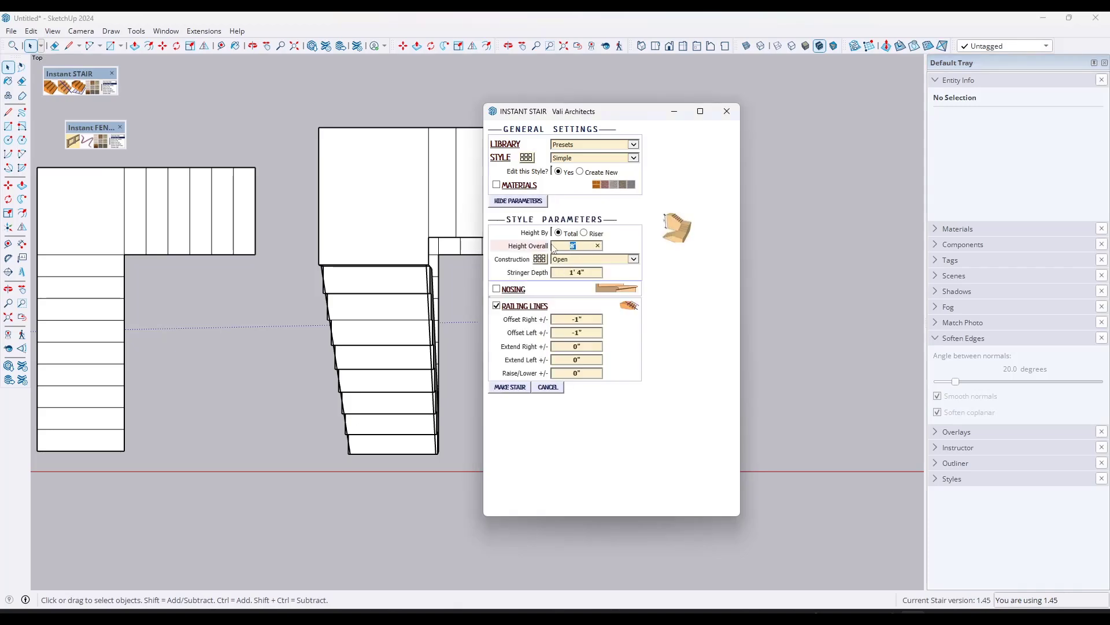
text(3')
click(510, 386)
middle_drag(389, 347, 462, 259)
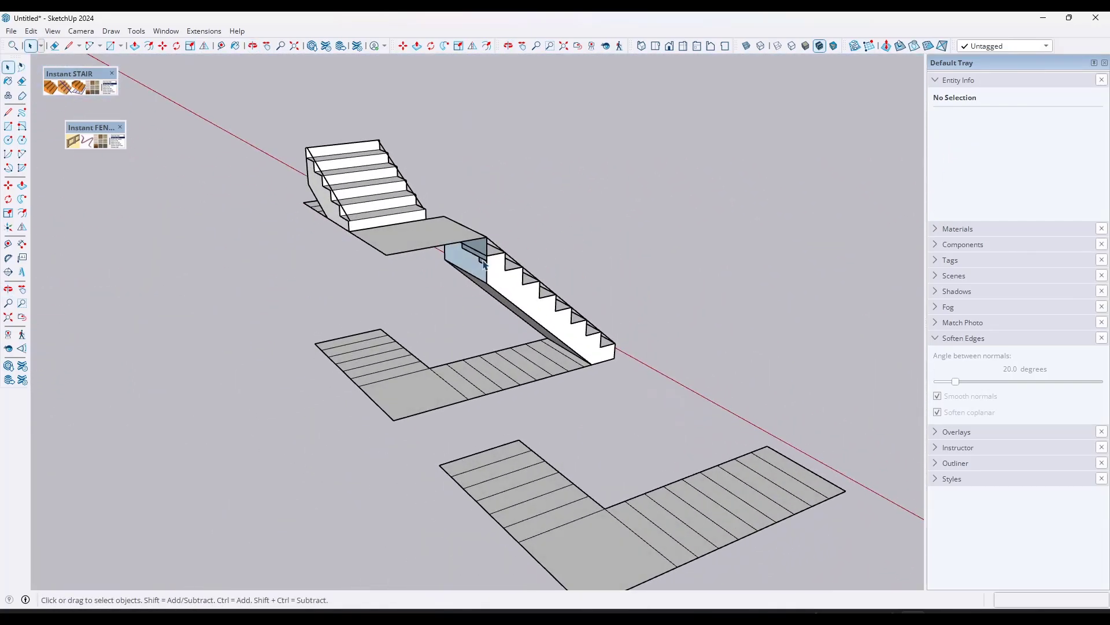
Push/Pull the landing face down about 10 11/16" to give the landing thickness.
key(p)
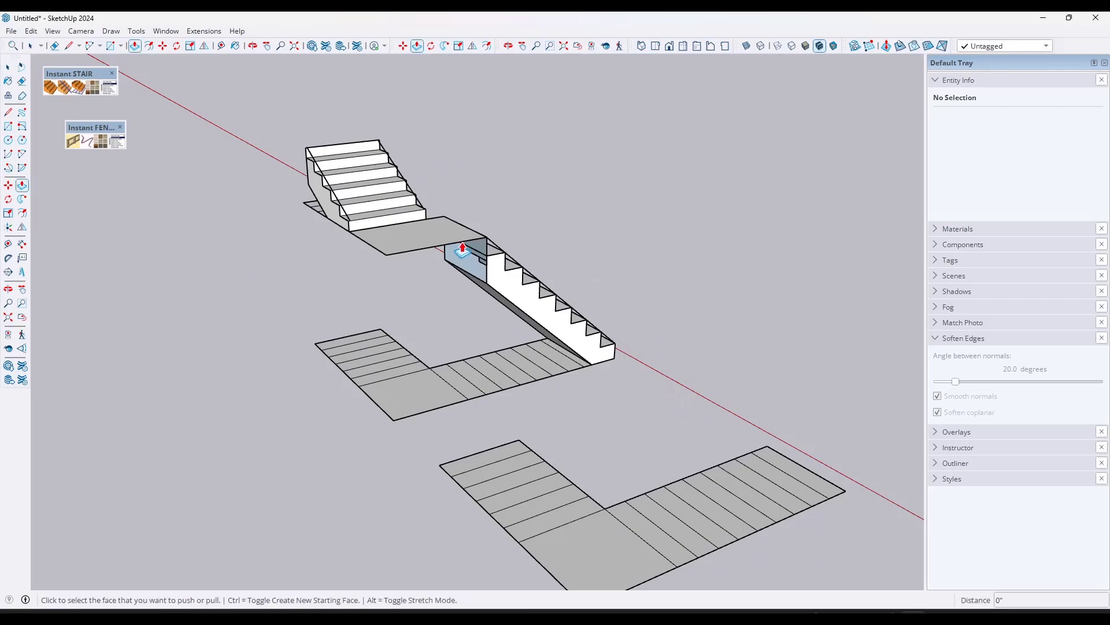
click(458, 237)
click(485, 265)
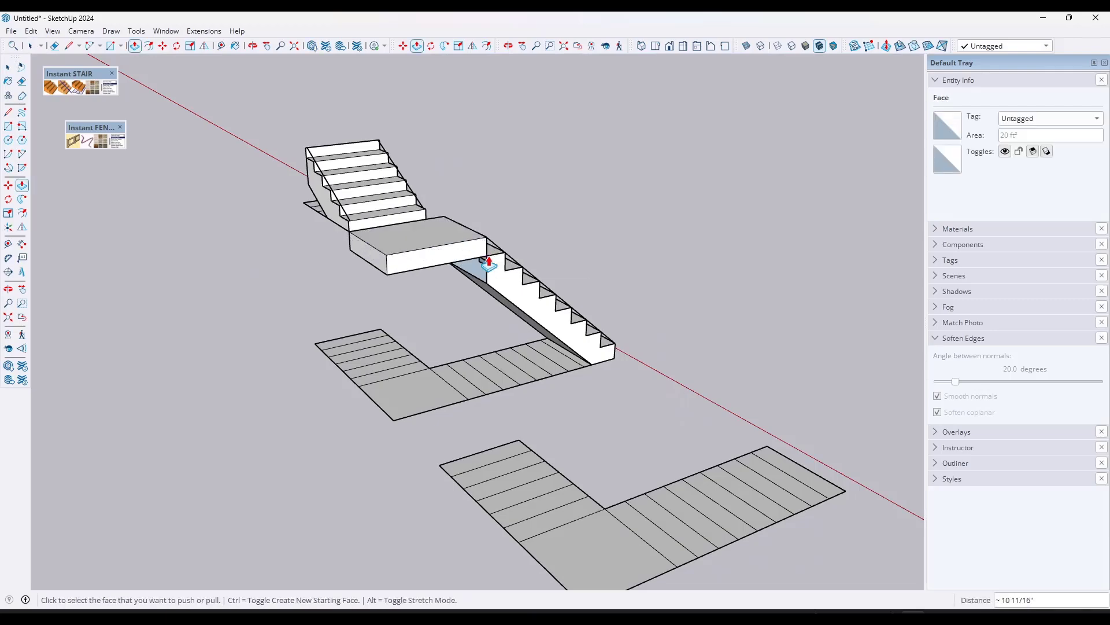
middle_drag(486, 265, 425, 272)
scroll(425, 272, down, 2)
key(space)
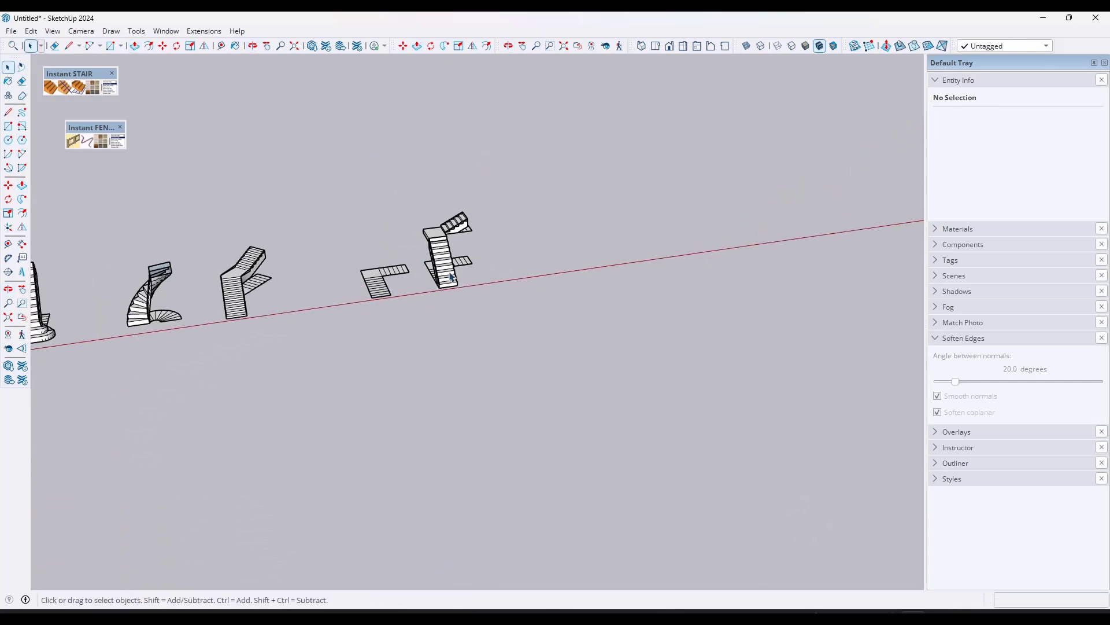